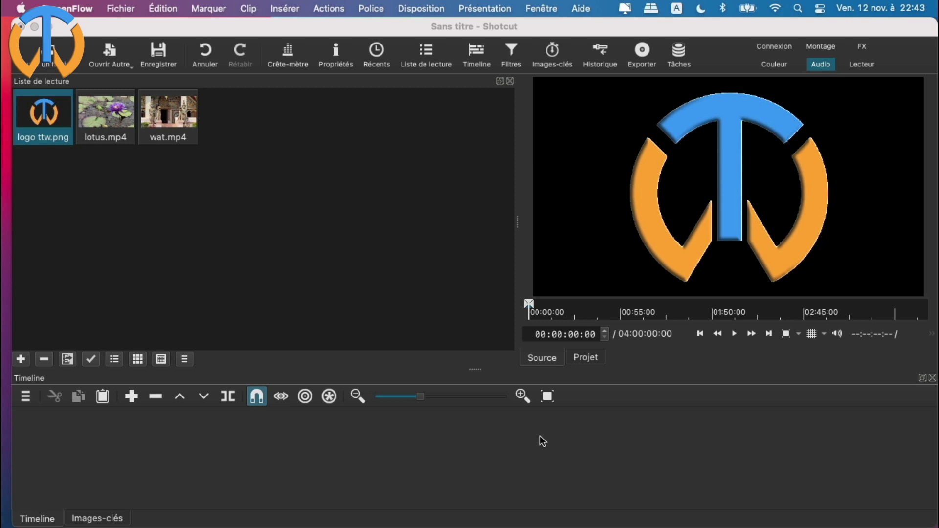
# Add lotus.mp4 from the playlist to the start of a new video track in the timeline
pyautogui.click(318, 268)
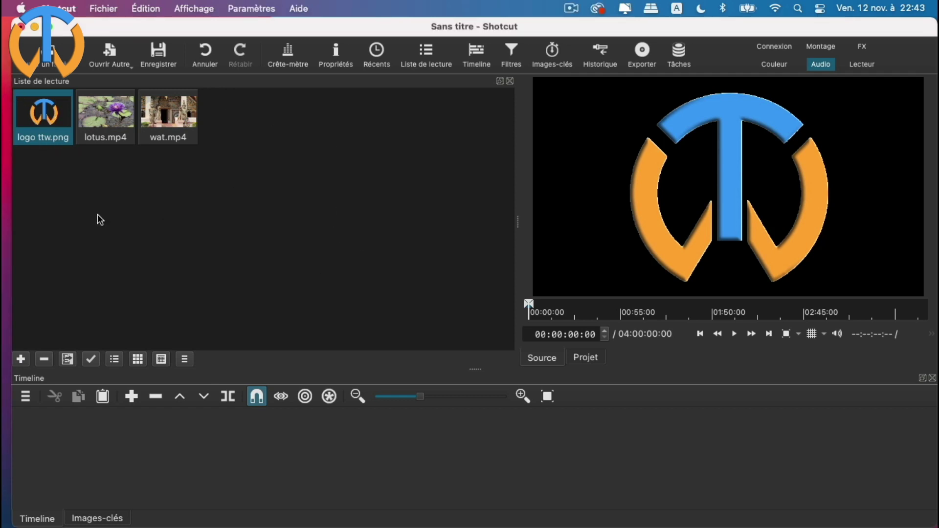
pyautogui.click(92, 115)
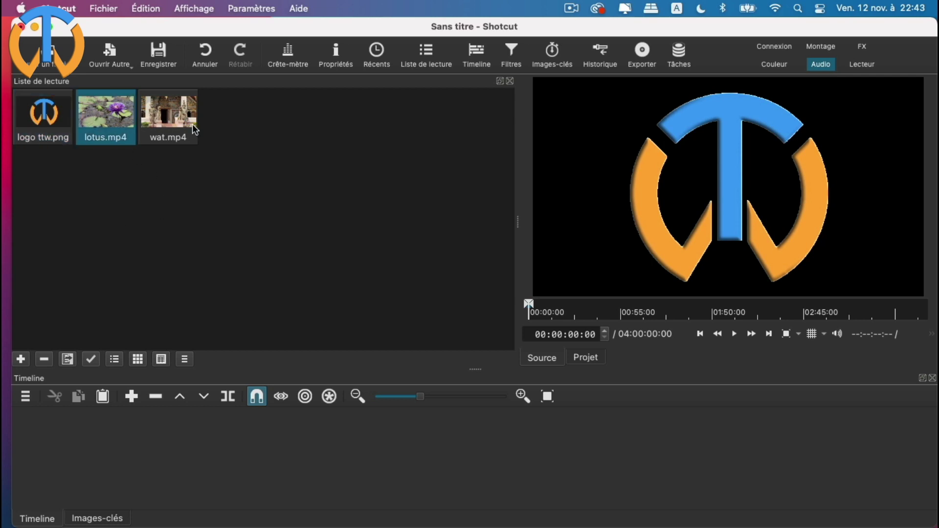
pyautogui.click(192, 125)
pyautogui.click(104, 116)
pyautogui.moveTo(107, 115); pyautogui.dragTo(121, 441)
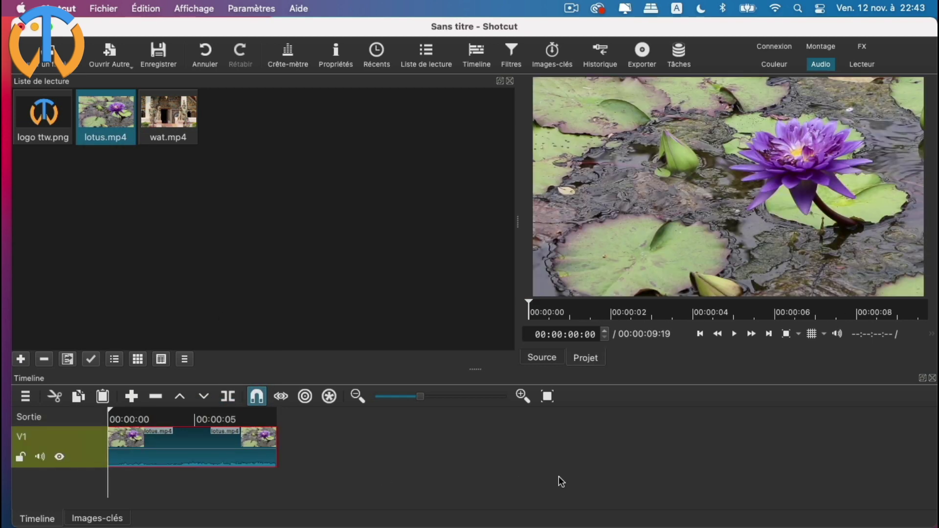
# Play the lotus clip for about eight seconds, pause it and show its filters
pyautogui.click(735, 335)
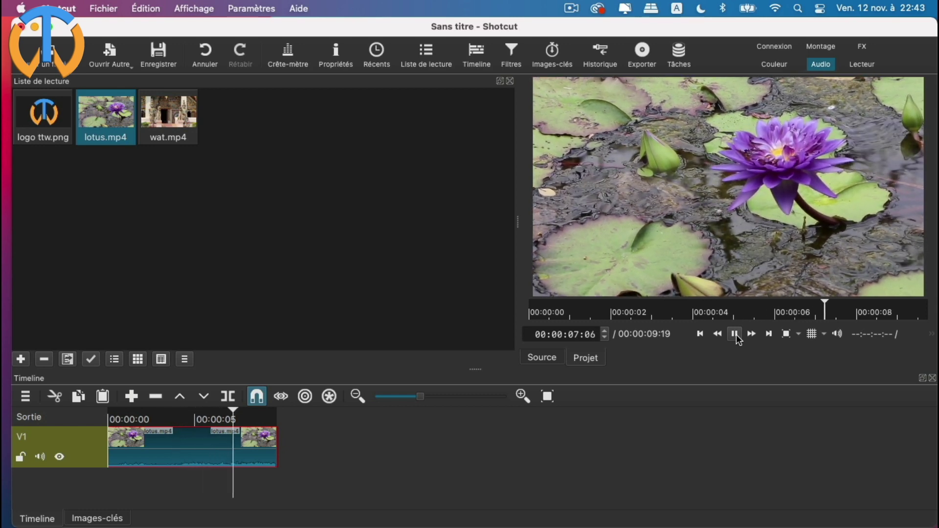
pyautogui.click(736, 335)
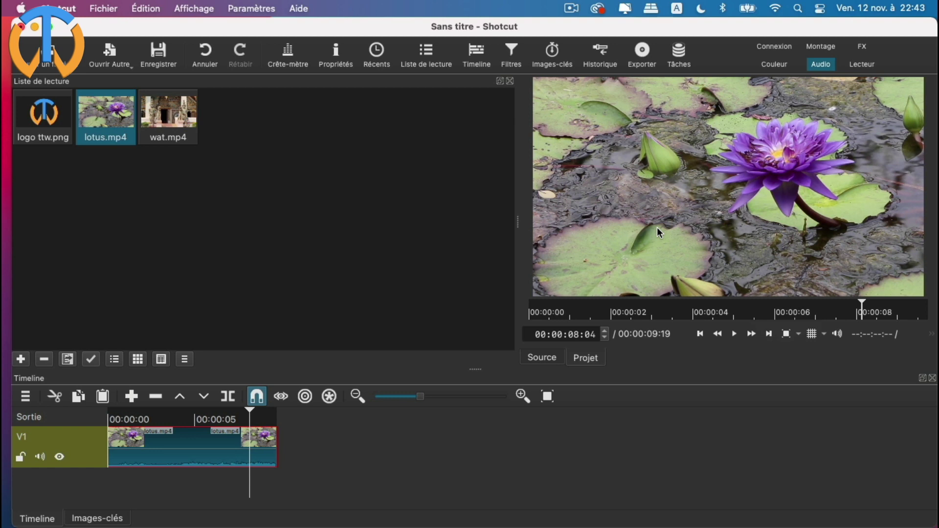
pyautogui.click(511, 56)
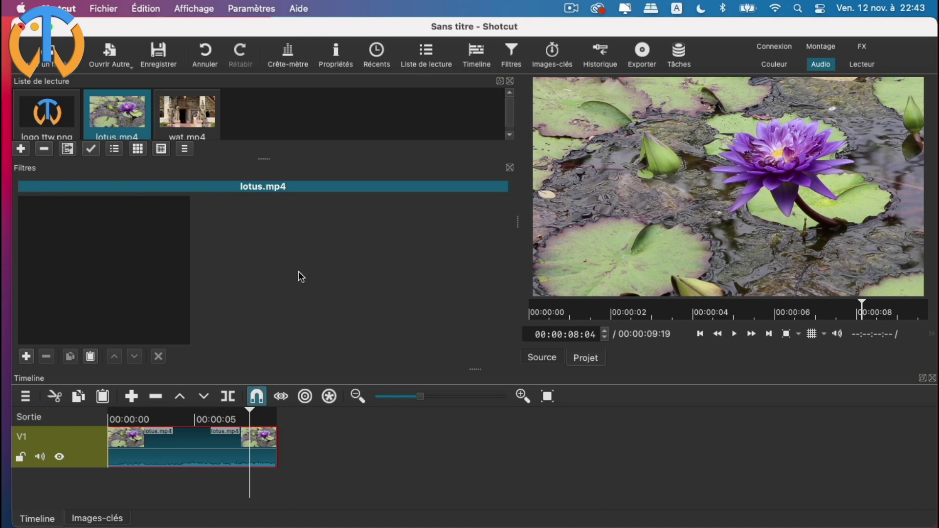
# Append wat.mp4 from the playlist directly after the lotus clip on track V1
pyautogui.click(353, 468)
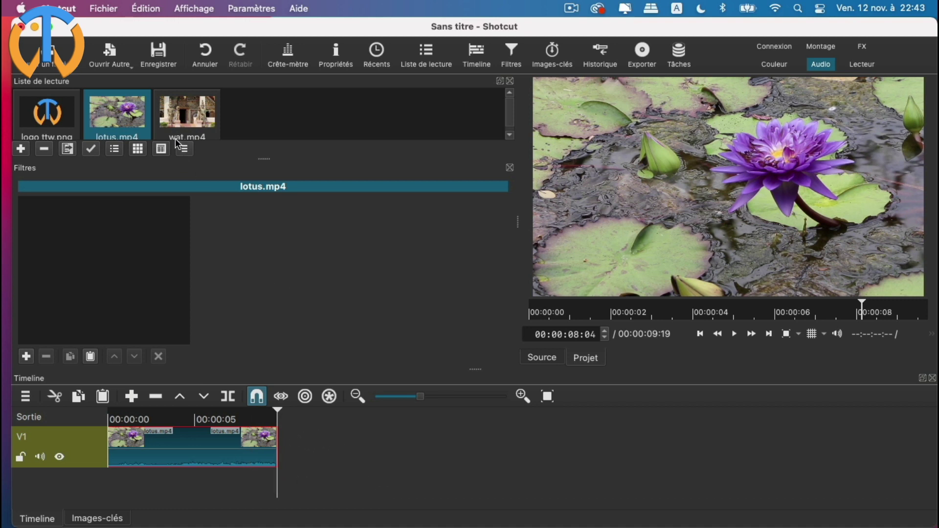
pyautogui.click(181, 125)
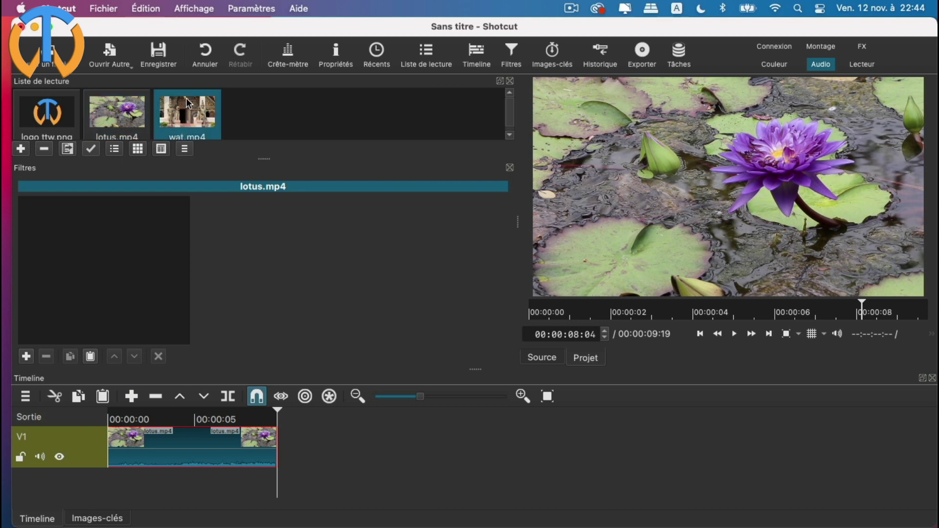
pyautogui.moveTo(187, 100); pyautogui.dragTo(321, 446)
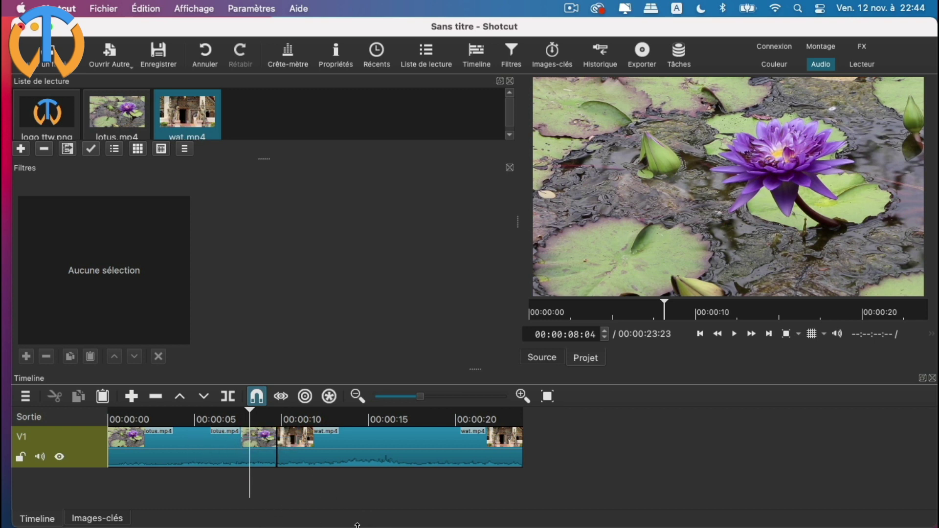
# Select the lotus clip in the timeline, reopen its filter settings and bring up the list of filters to add
pyautogui.click(205, 443)
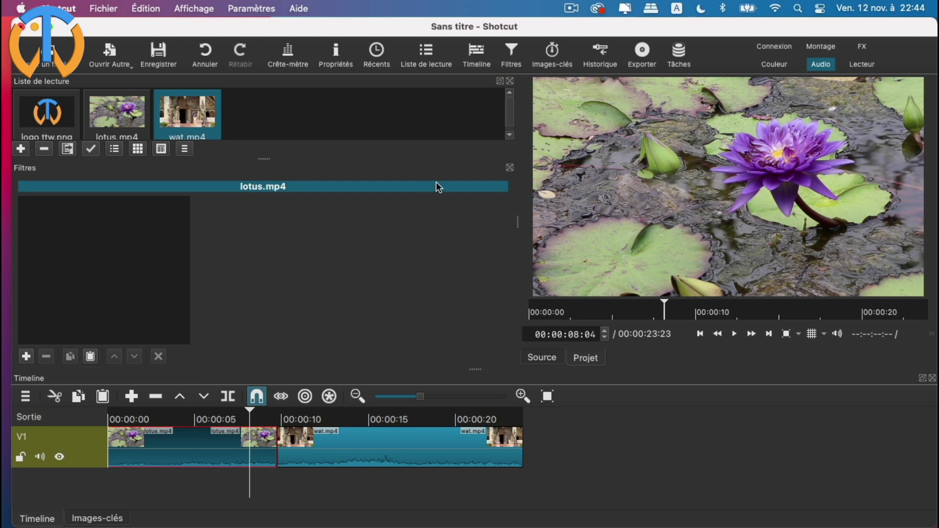
pyautogui.click(509, 167)
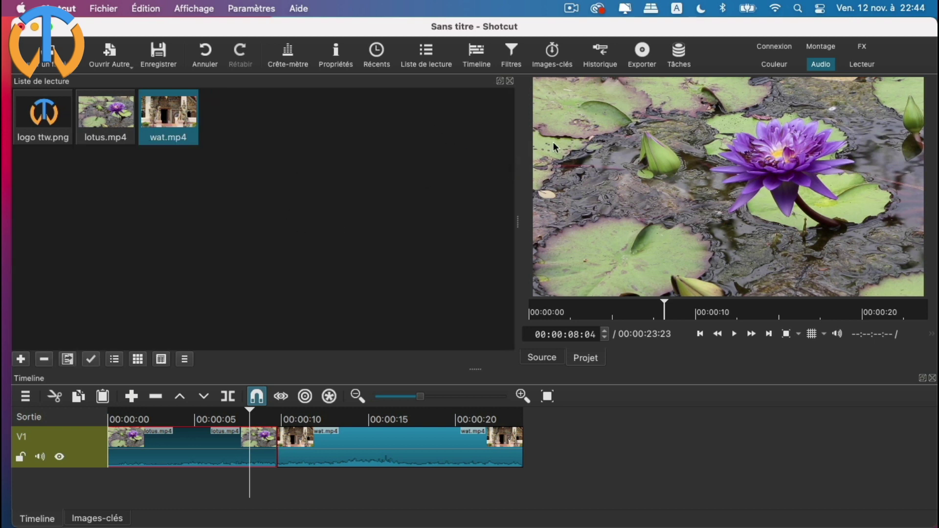
pyautogui.click(512, 55)
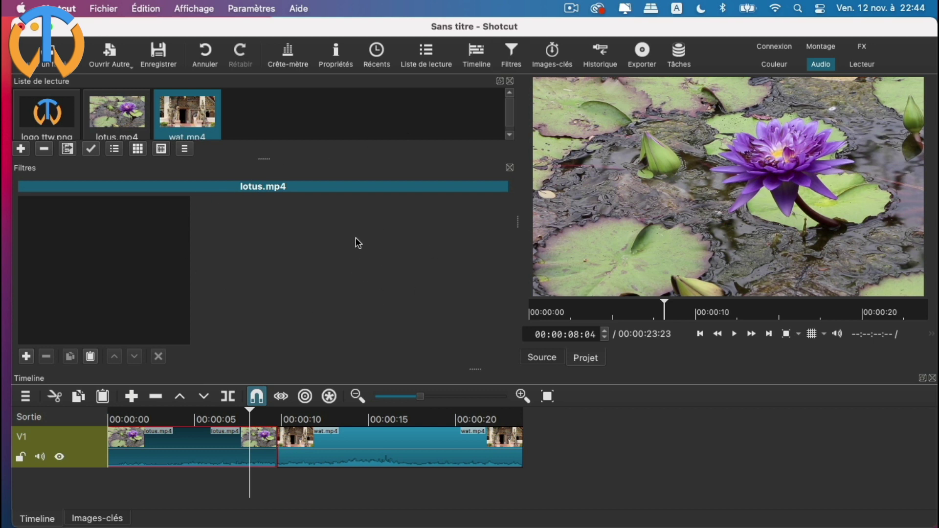
pyautogui.click(26, 356)
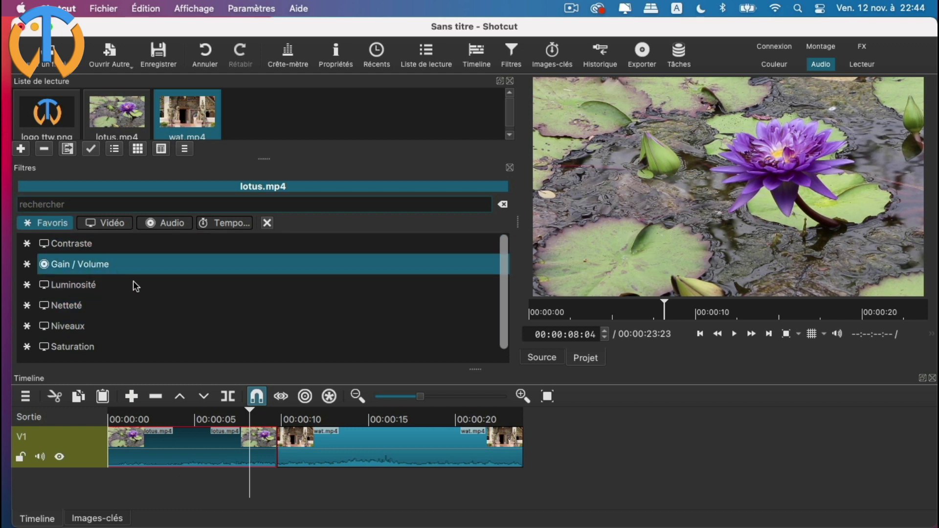
# Look through the complete list of video filters, from the 360 filters to Étalonnage des Couleurs
pyautogui.click(110, 223)
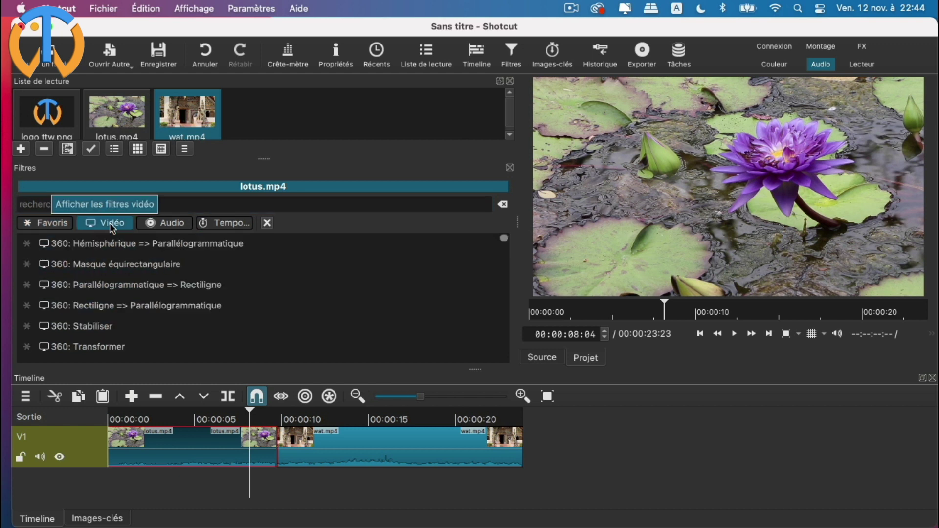
pyautogui.scroll(-1, 298, 293)
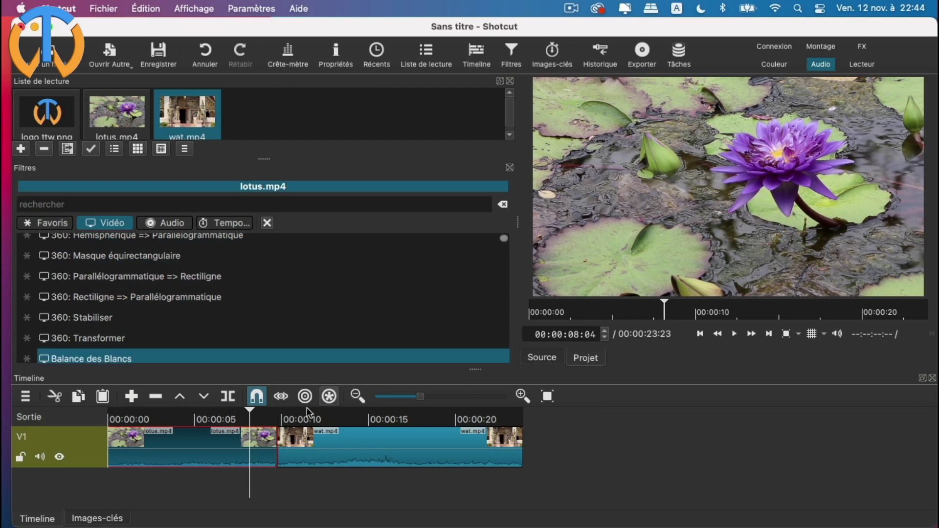
pyautogui.scroll(1, 124, 268)
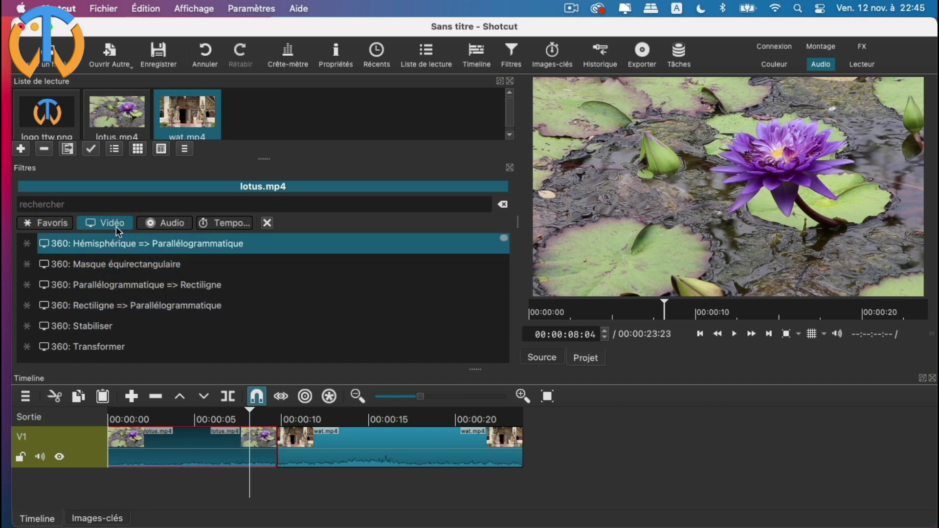
pyautogui.scroll(-4, 168, 293)
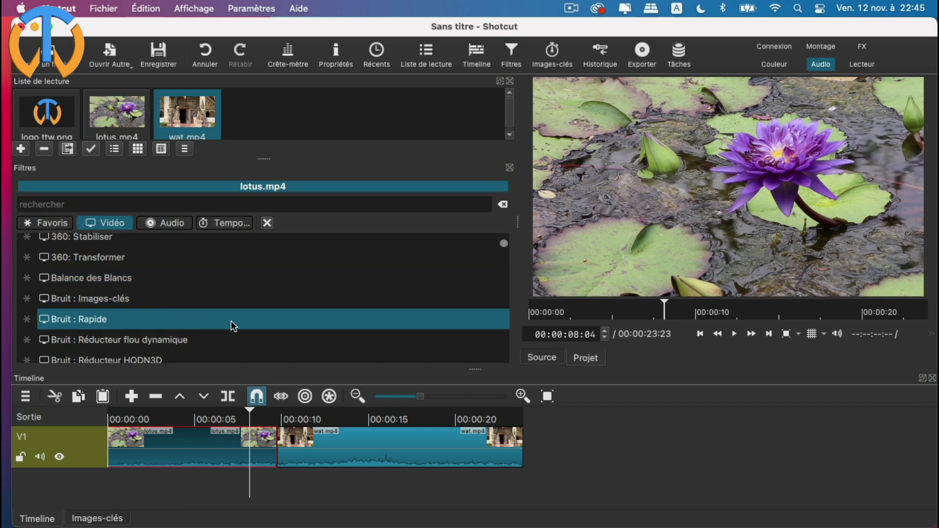
pyautogui.scroll(-9, 230, 321)
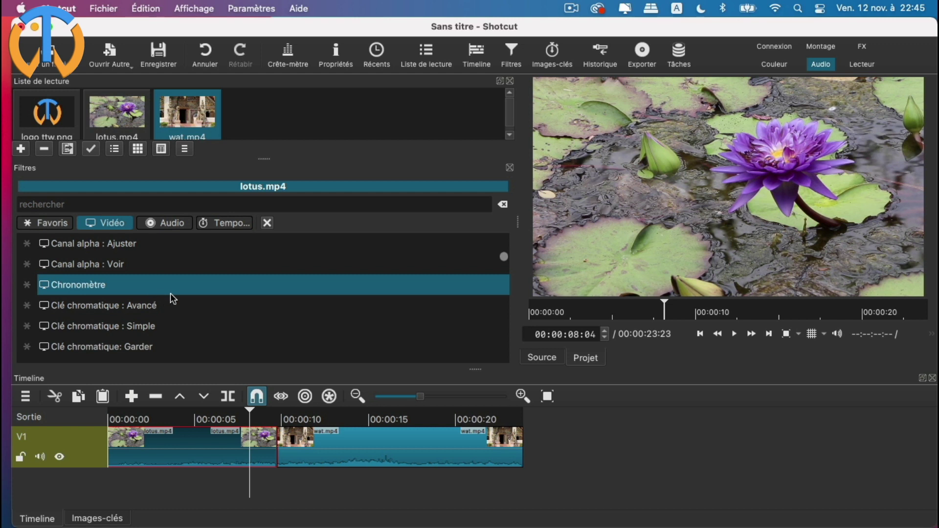
pyautogui.scroll(-4, 196, 293)
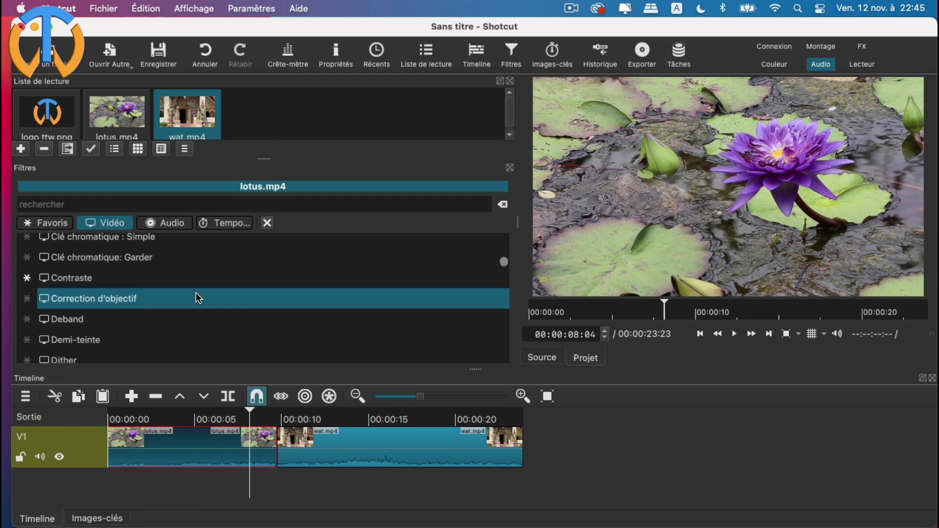
pyautogui.scroll(-4, 196, 292)
pyautogui.scroll(8, 195, 292)
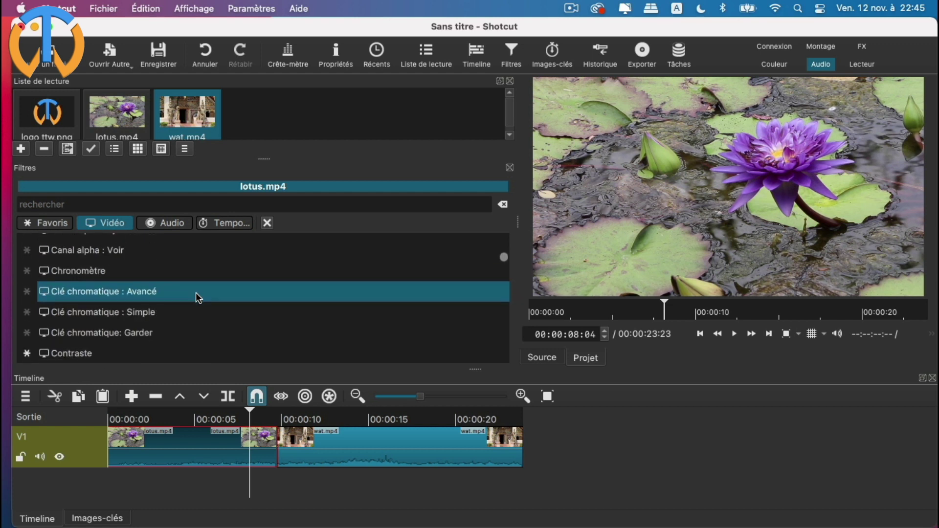
pyautogui.scroll(10, 196, 293)
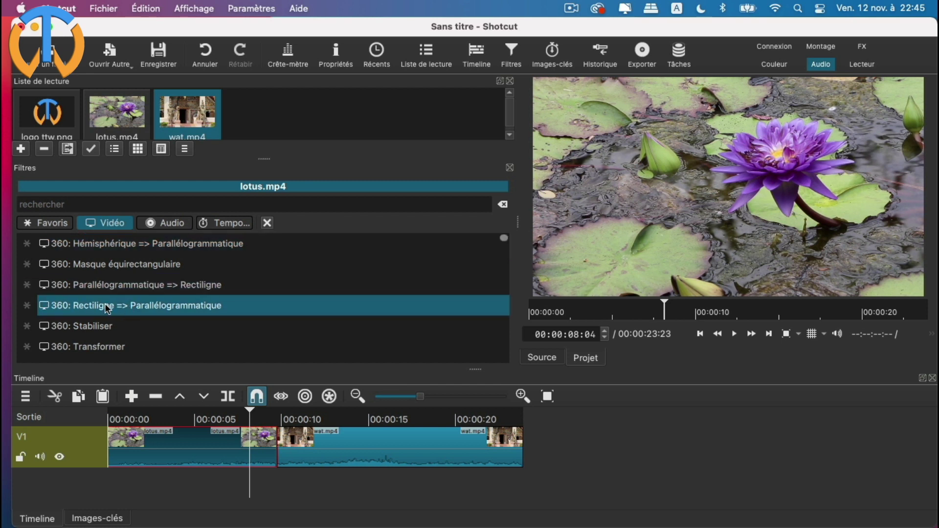
pyautogui.scroll(-10, 106, 305)
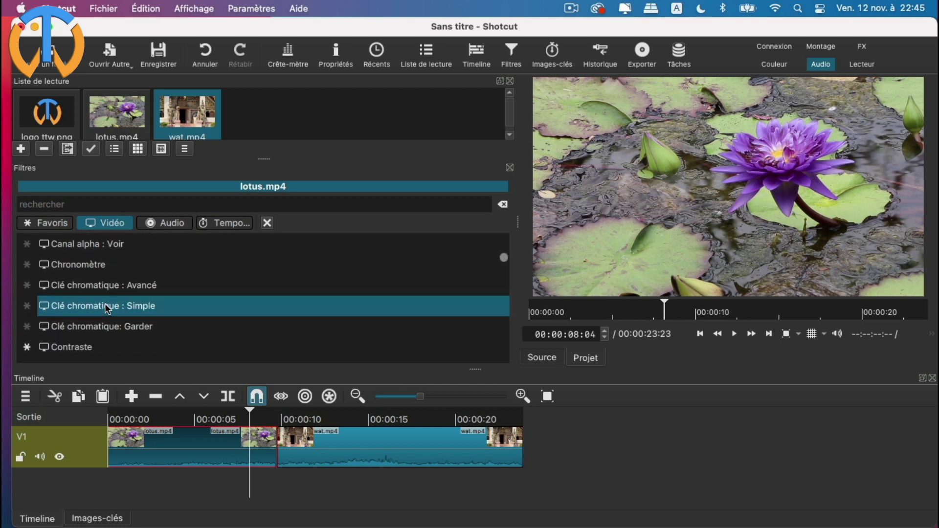
pyautogui.scroll(-3, 107, 308)
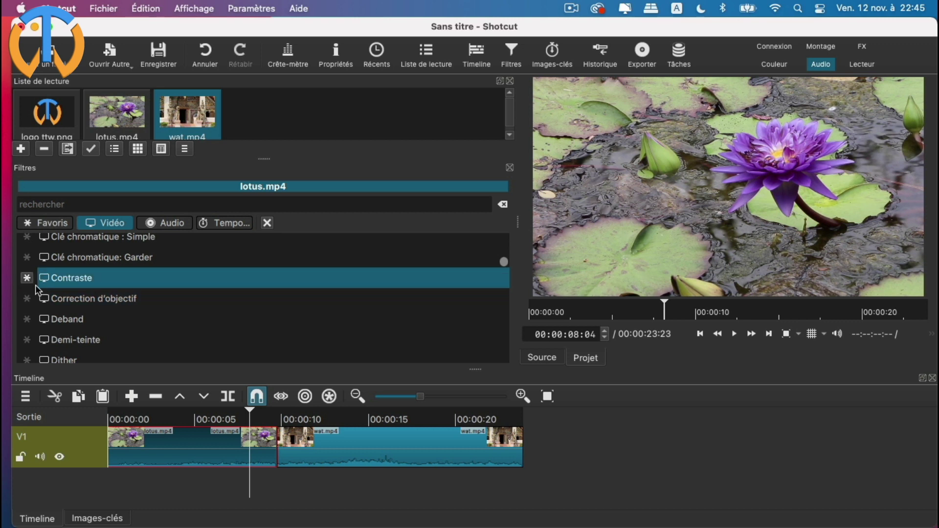
pyautogui.scroll(1, 82, 230)
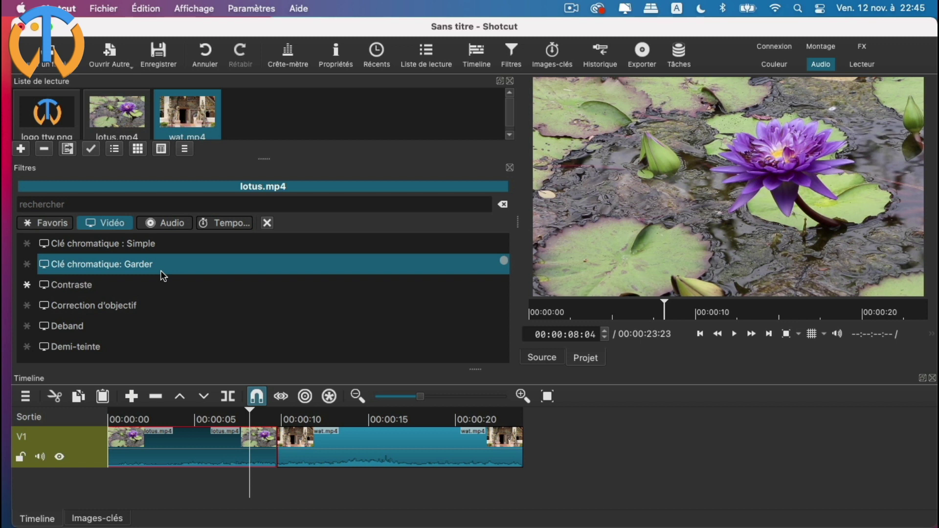
pyautogui.scroll(-5, 157, 277)
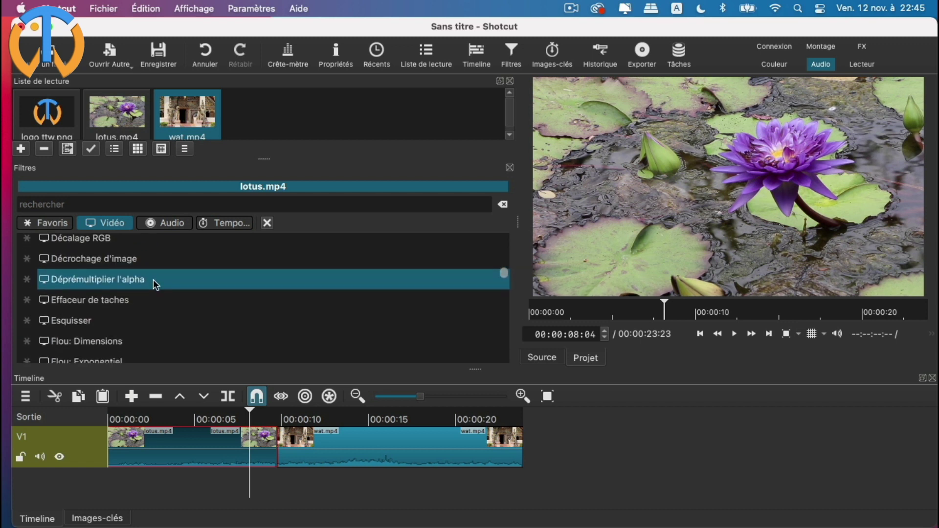
pyautogui.scroll(-8, 152, 306)
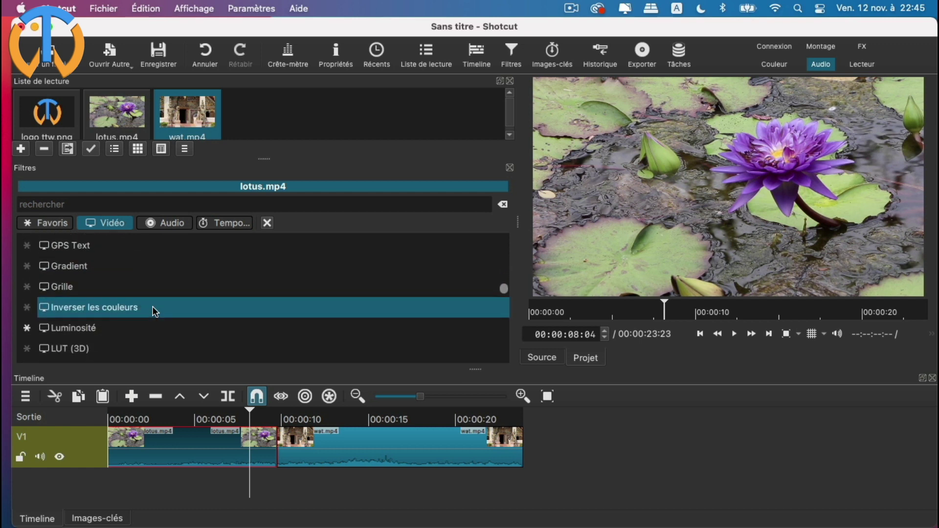
pyautogui.scroll(-20, 154, 311)
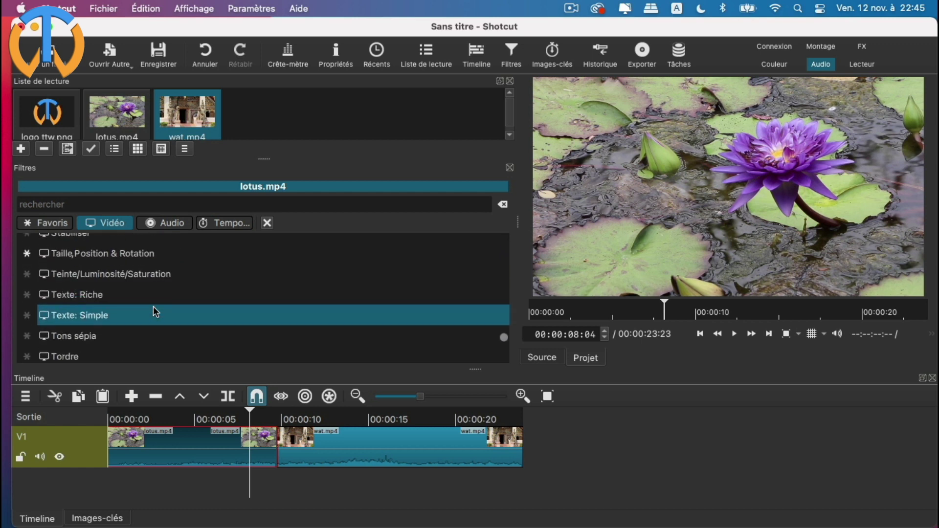
pyautogui.scroll(-10, 156, 311)
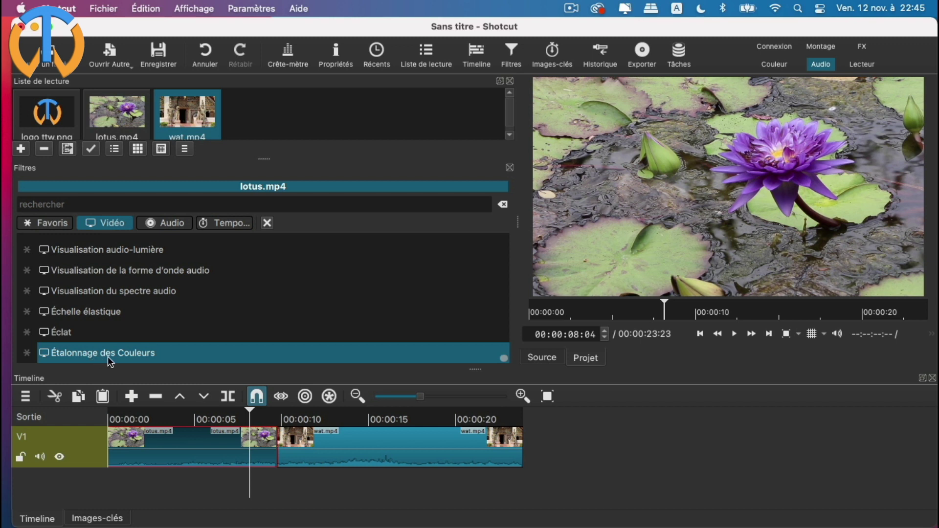
# Mark the Étalonnage des Couleurs video filter as a favourite and check the favourites list
pyautogui.click(28, 356)
pyautogui.scroll(1, 147, 254)
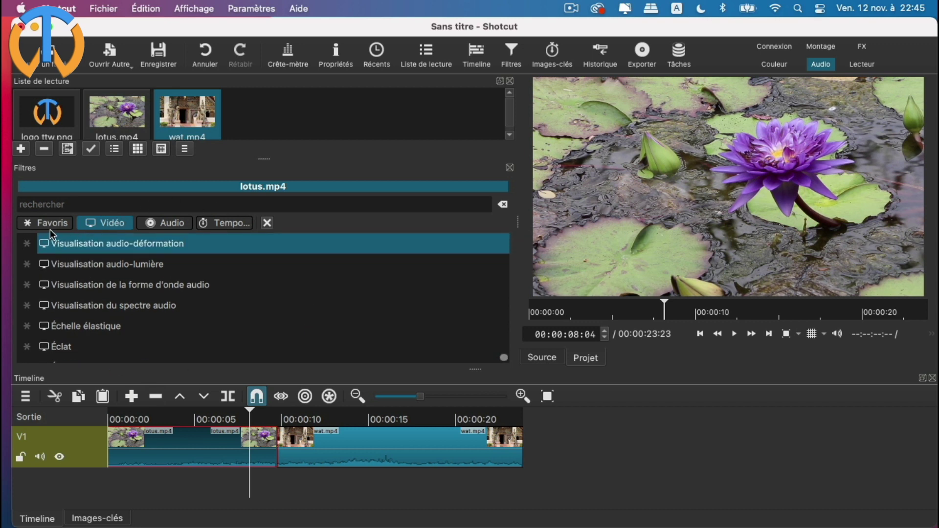
pyautogui.click(54, 226)
pyautogui.scroll(-2, 132, 309)
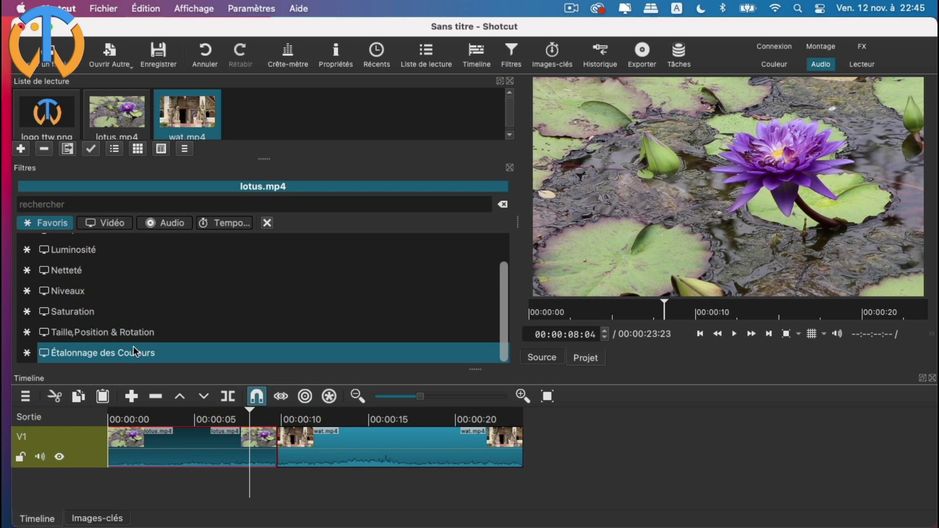
pyautogui.scroll(2, 133, 346)
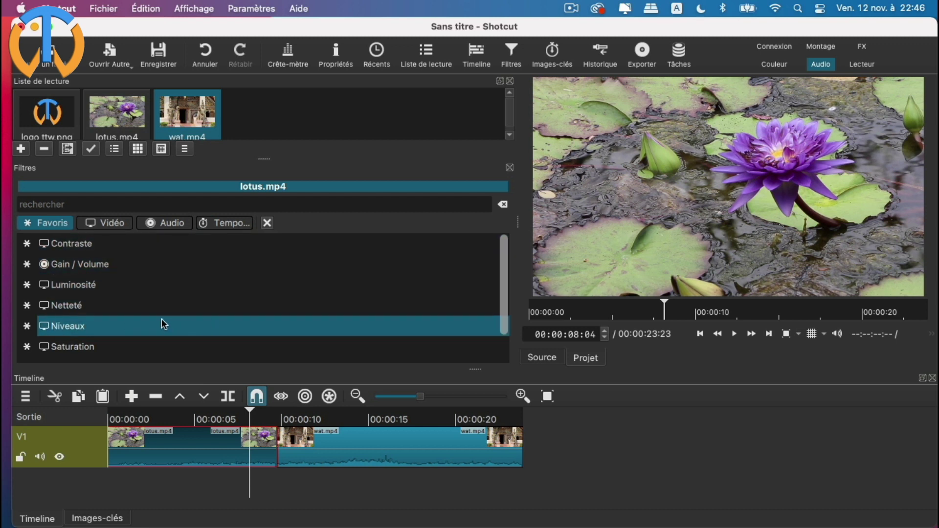
pyautogui.scroll(-2, 200, 328)
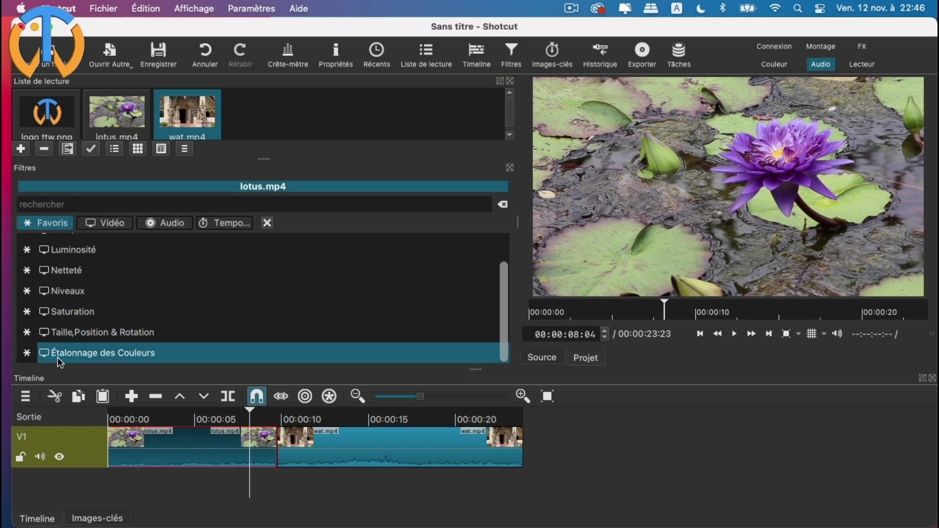
# Remove the Étalonnage des Couleurs filter from the favourites and review the remaining favourite filters
pyautogui.click(27, 355)
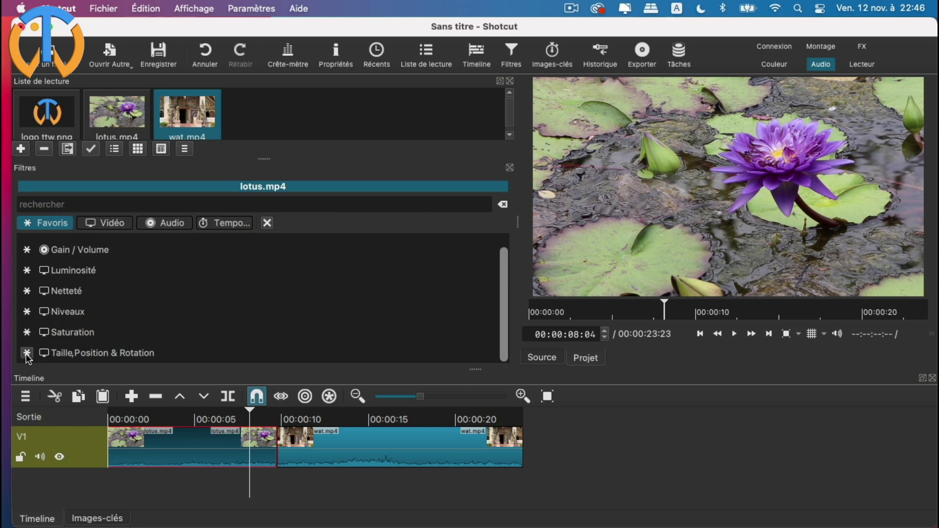
pyautogui.scroll(1, 211, 334)
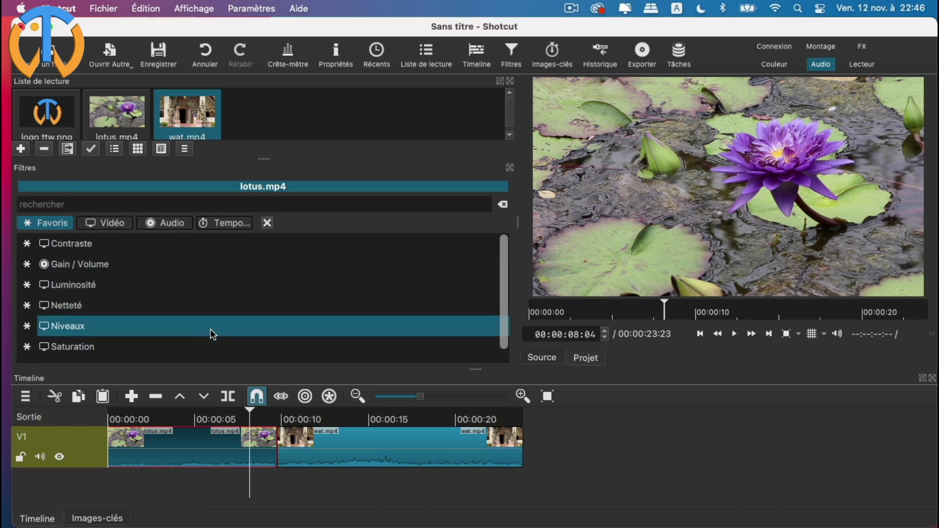
pyautogui.scroll(1, 104, 243)
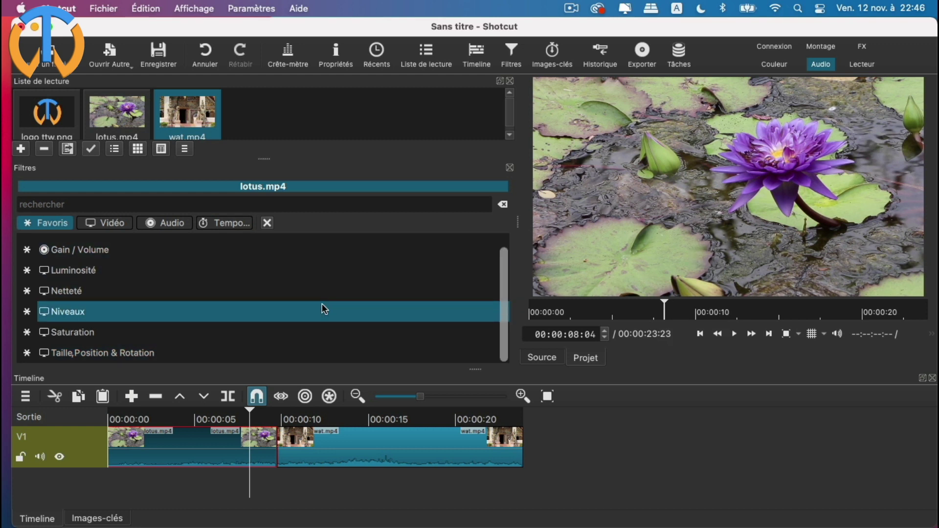
# Add the favourite Contraste filter to the lotus clip at a level of 61,6 %, then compare the image with it off and on
pyautogui.scroll(1, 322, 309)
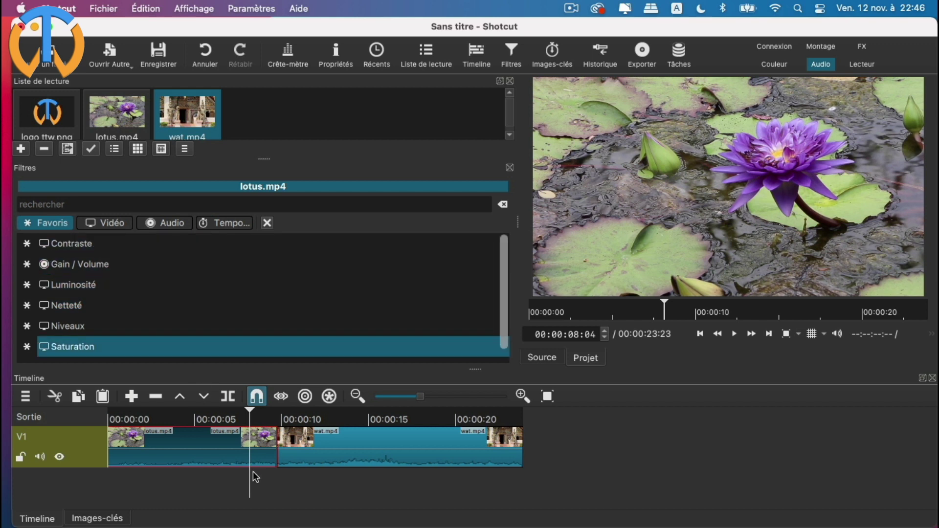
pyautogui.scroll(-1, 150, 351)
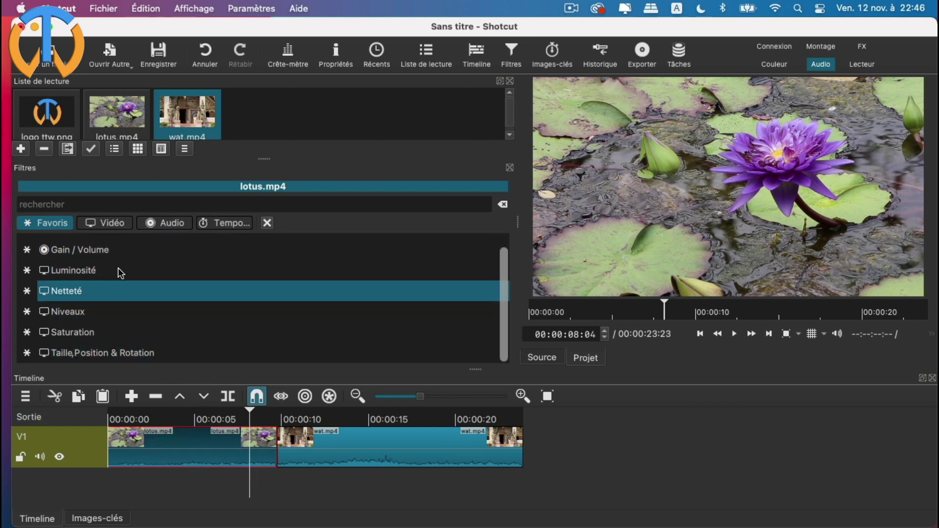
pyautogui.scroll(1, 96, 288)
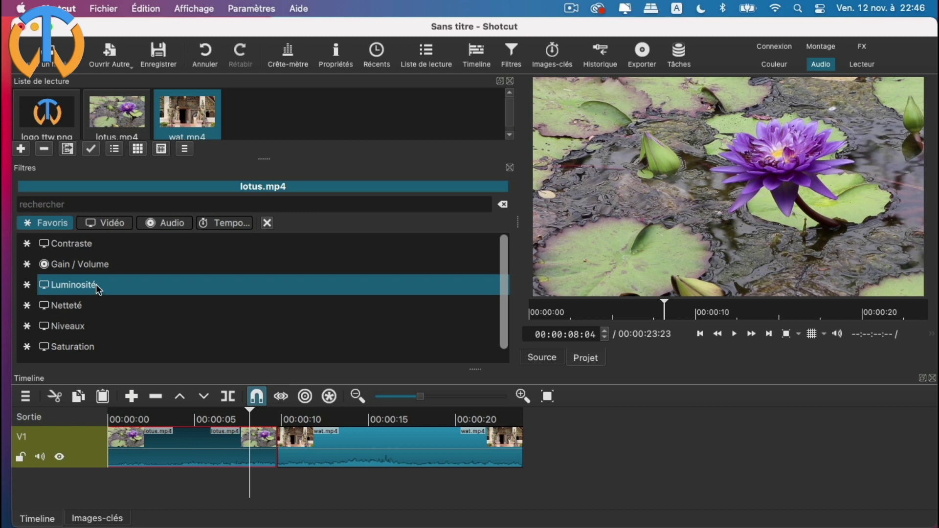
pyautogui.click(76, 245)
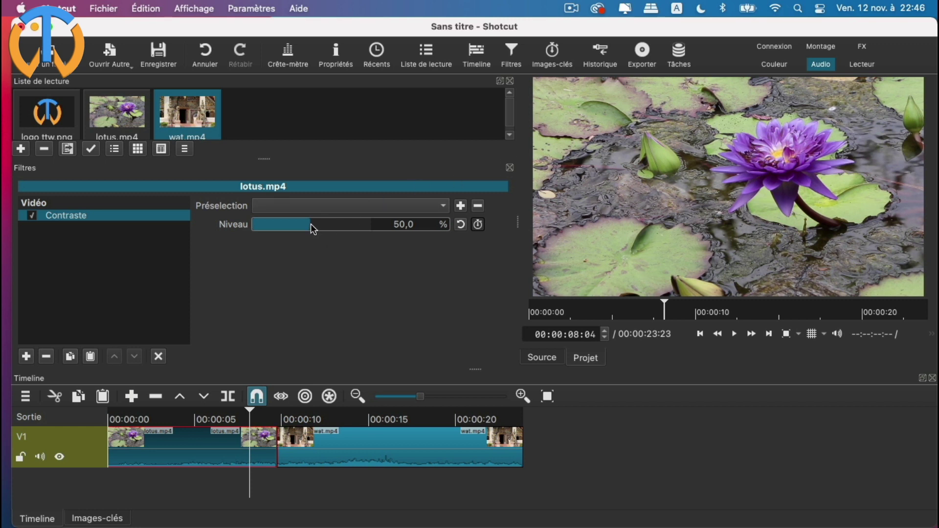
pyautogui.moveTo(312, 229); pyautogui.dragTo(326, 232)
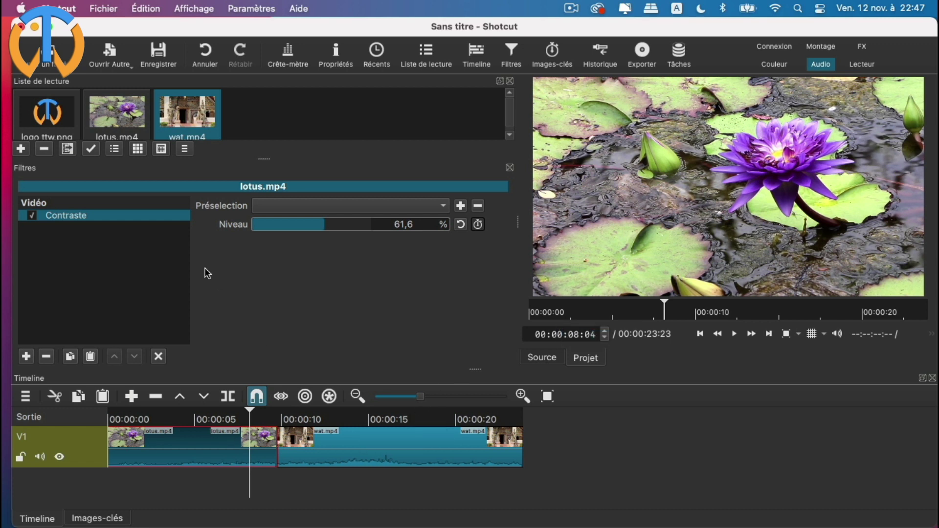
pyautogui.click(33, 217)
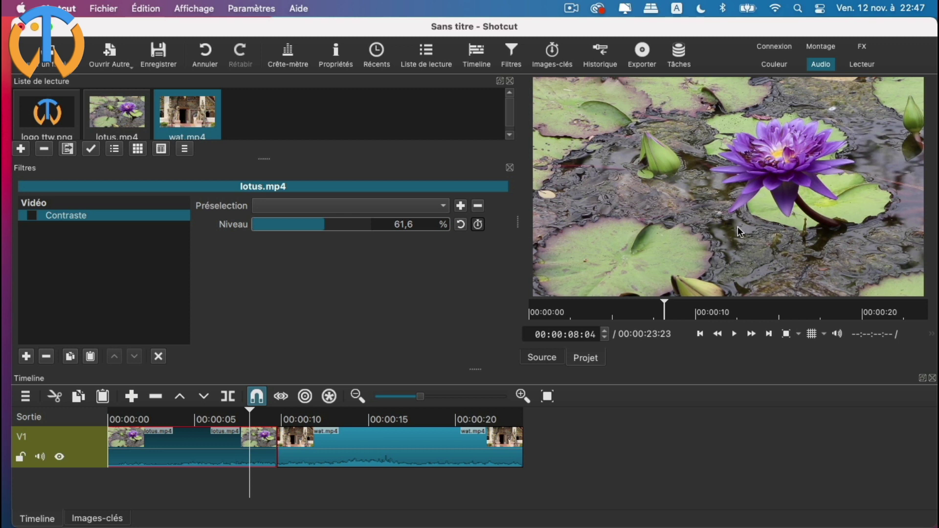
pyautogui.click(33, 217)
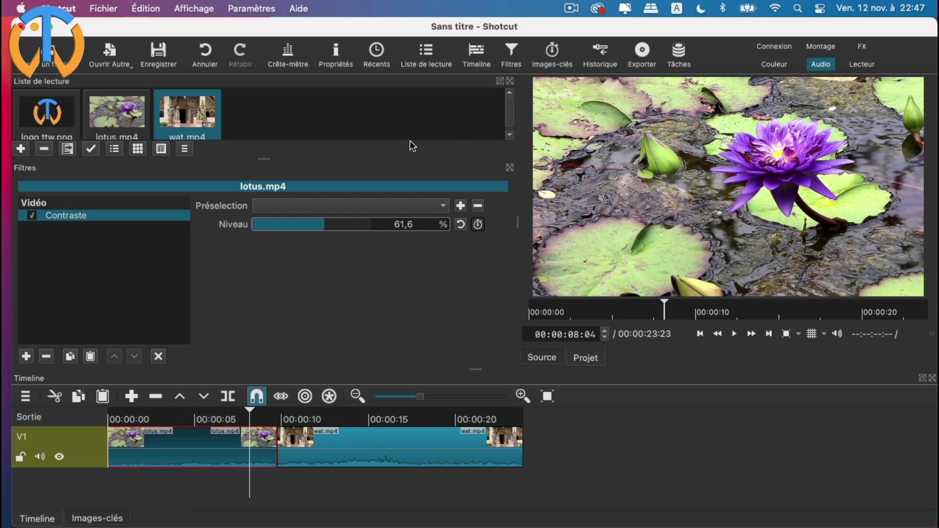
# Add the Netteté filter to the lotus clip with Quantité at 58,2 % and Taille at 57,6 %
pyautogui.click(26, 356)
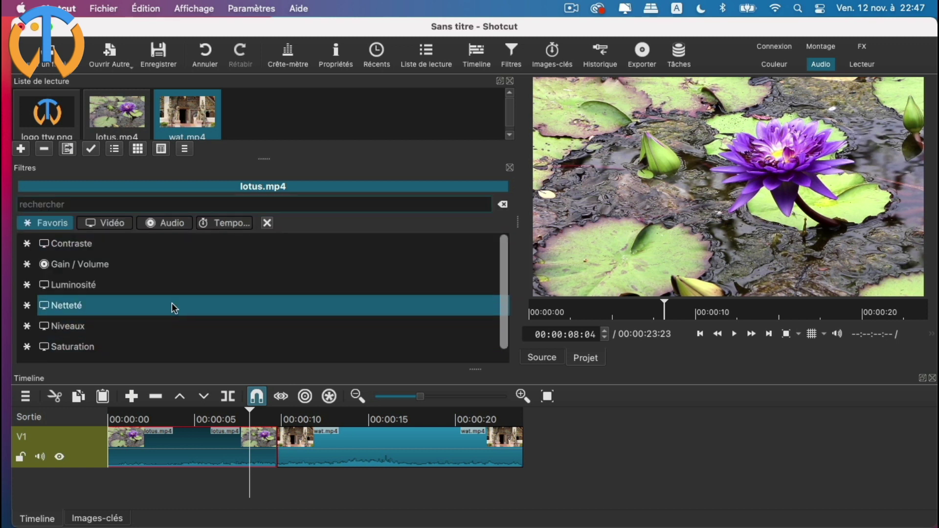
pyautogui.scroll(-1, 174, 308)
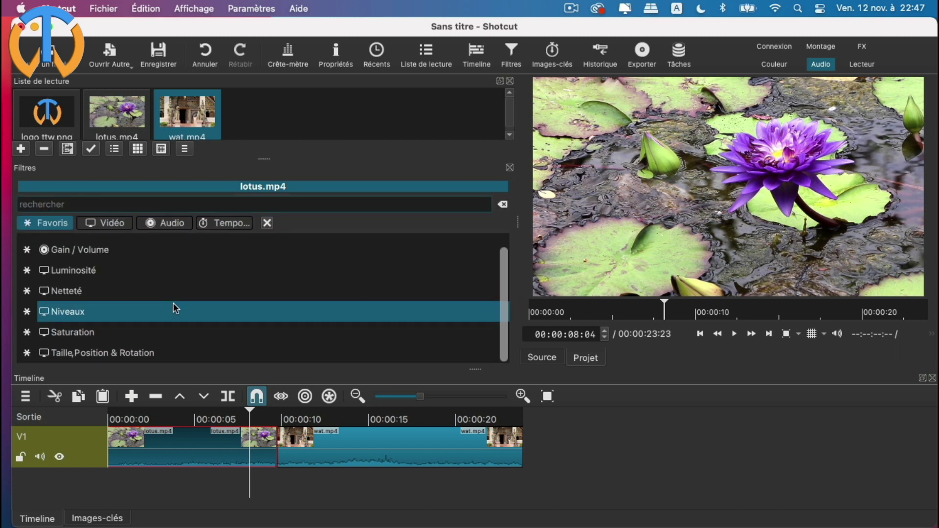
pyautogui.click(62, 292)
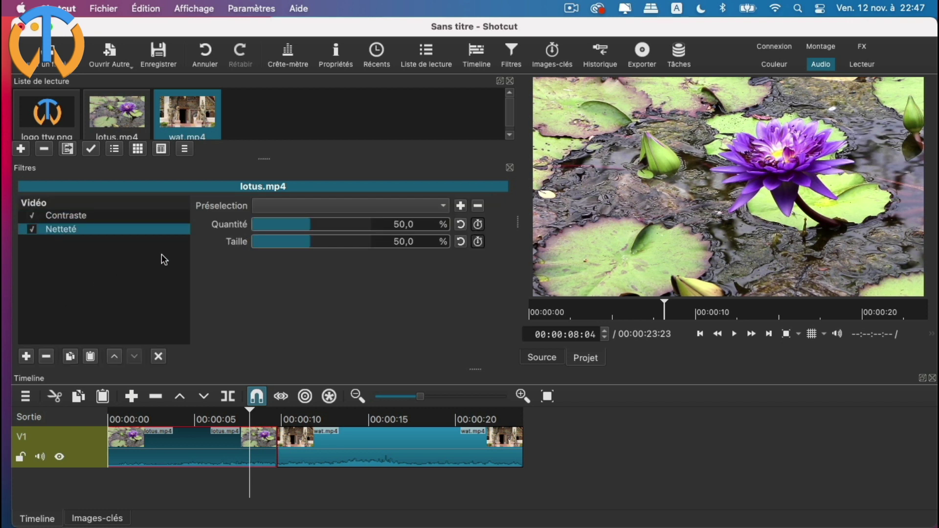
pyautogui.moveTo(310, 224); pyautogui.dragTo(327, 245)
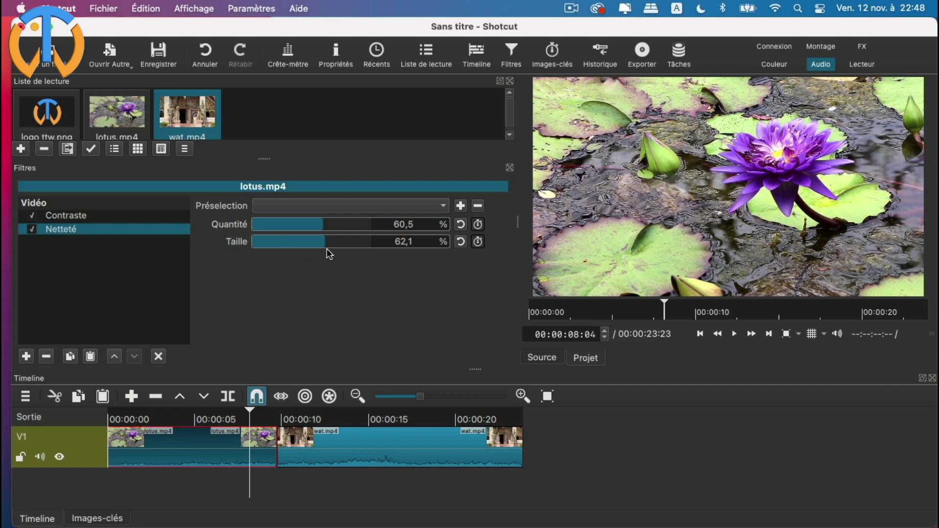
pyautogui.moveTo(325, 246); pyautogui.dragTo(320, 226)
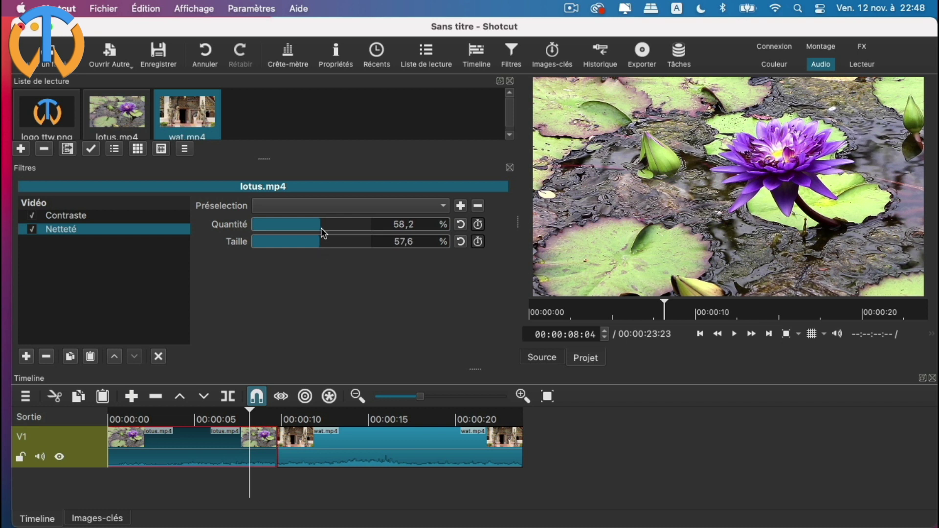
# Play the lotus clip from its start with Contraste and Netteté disabled, re-enabling both during playback to compare the image
pyautogui.click(32, 215)
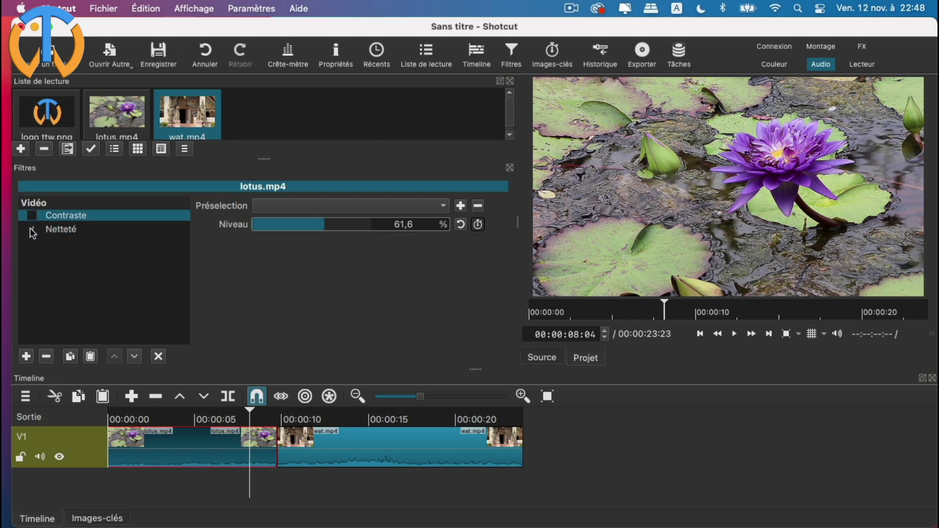
pyautogui.click(32, 228)
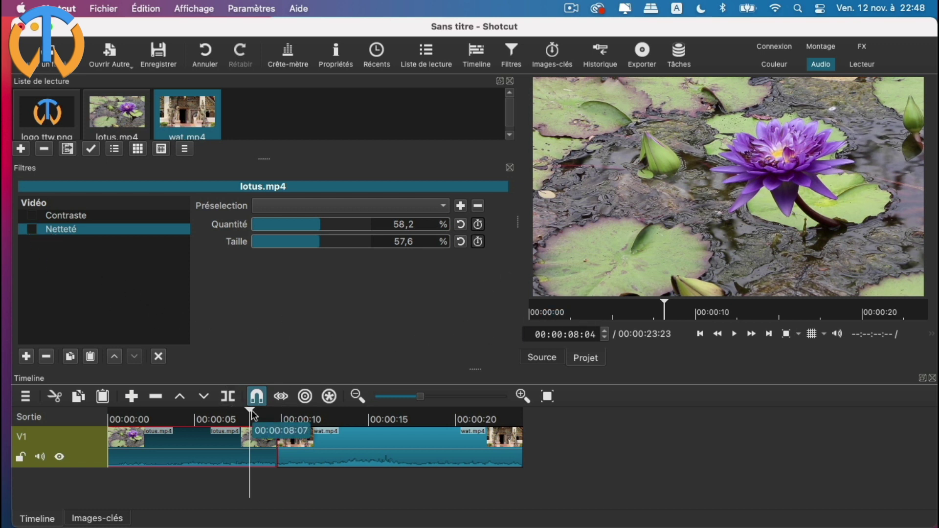
pyautogui.moveTo(249, 413); pyautogui.dragTo(103, 416)
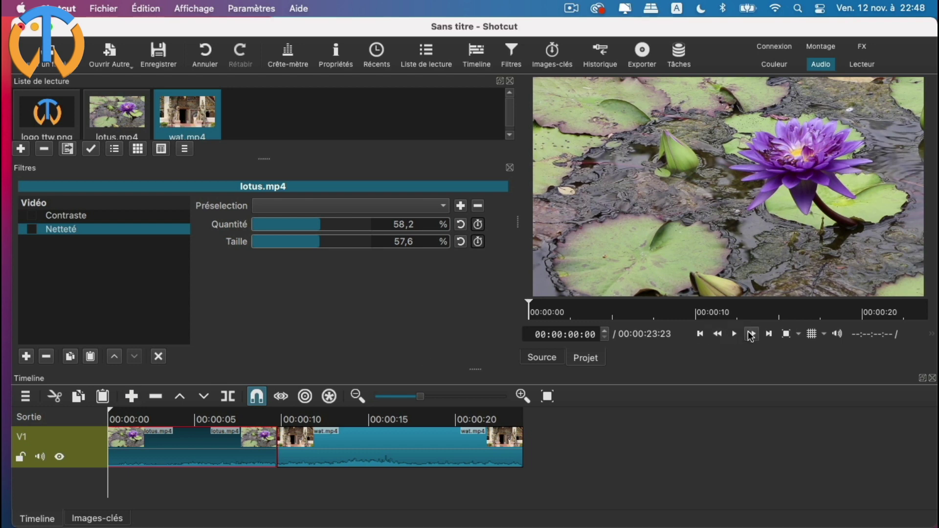
pyautogui.click(733, 334)
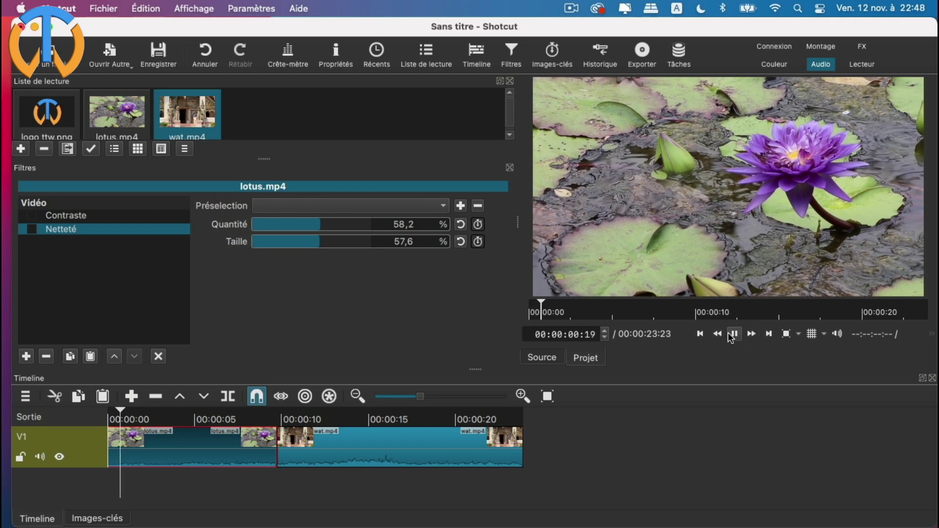
pyautogui.click(31, 216)
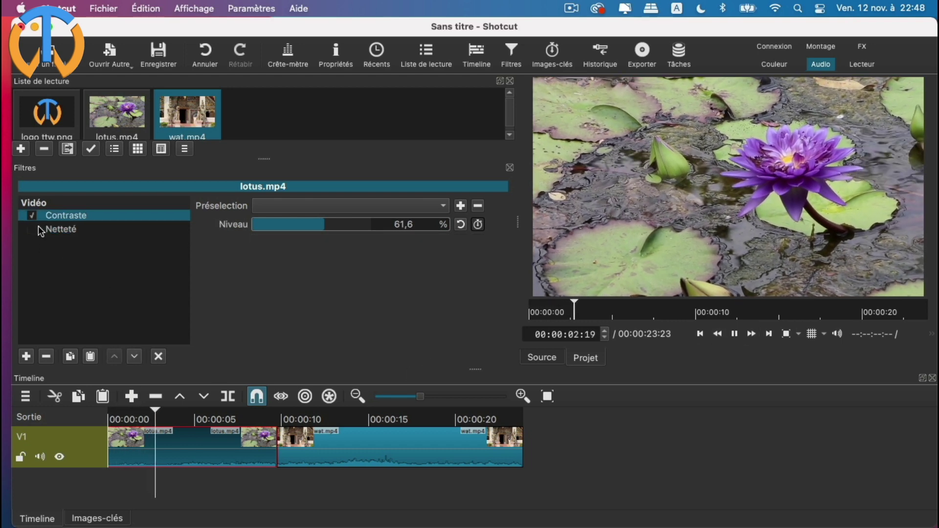
pyautogui.click(32, 228)
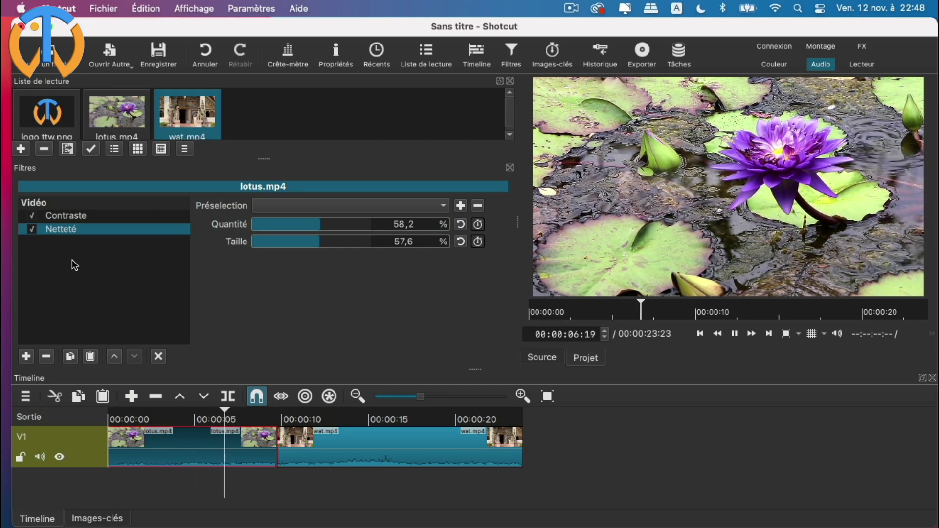
pyautogui.click(734, 334)
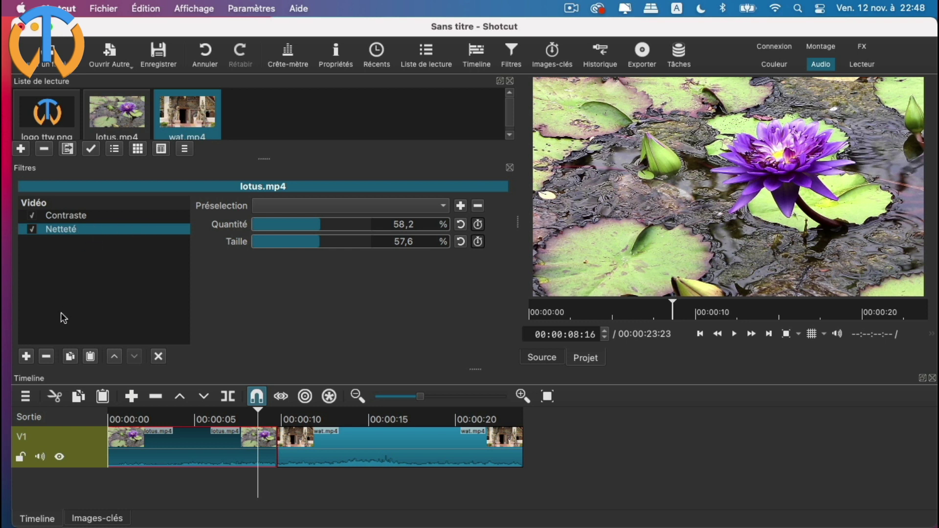
# Replace the lotus clip's Netteté and Contraste filters with a Niveaux filter whose Gamma is 0,83
pyautogui.click(47, 356)
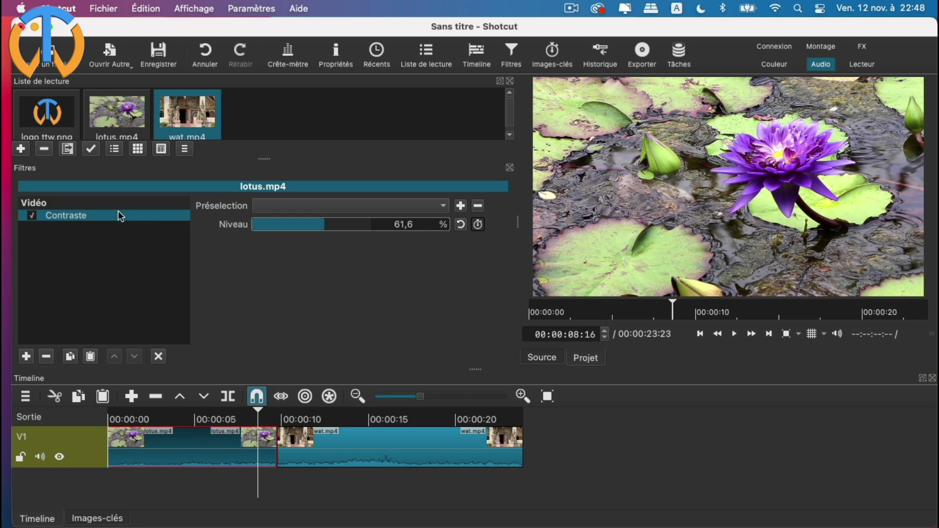
pyautogui.click(48, 359)
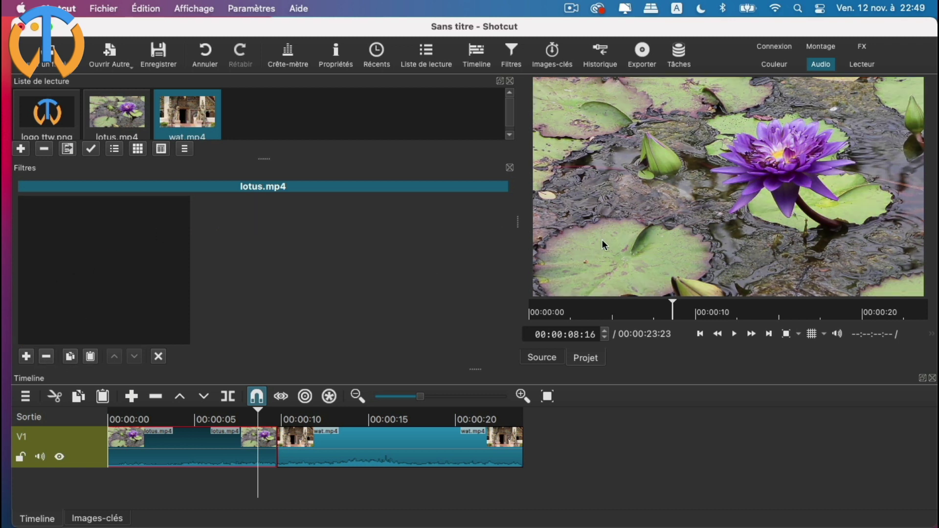
pyautogui.click(26, 357)
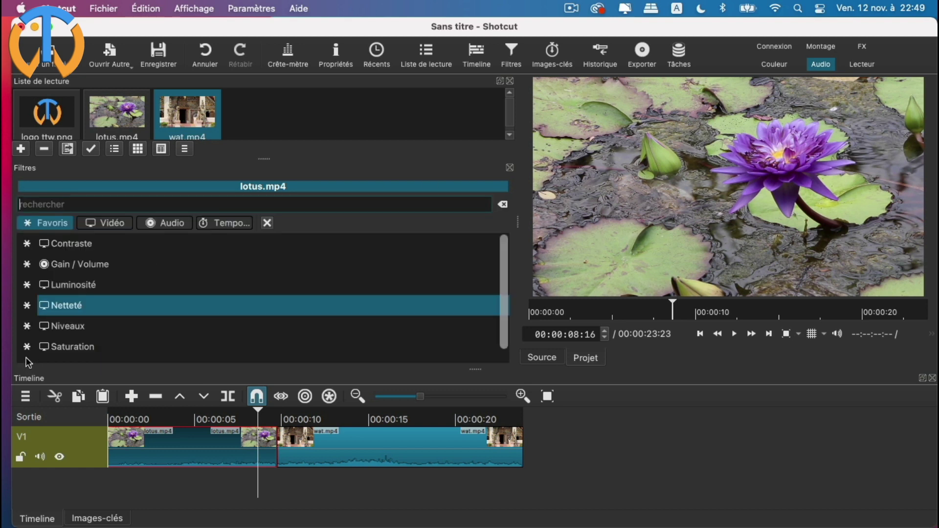
pyautogui.scroll(-1, 137, 259)
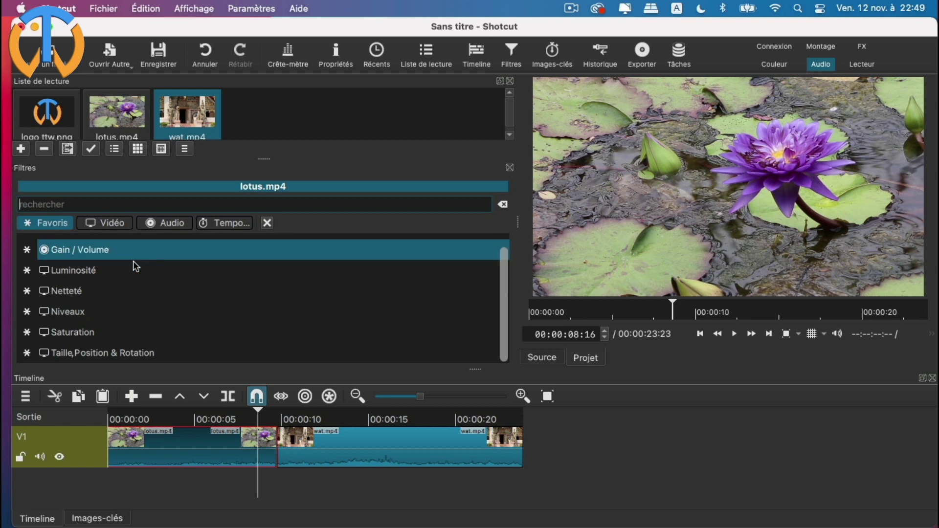
pyautogui.click(78, 312)
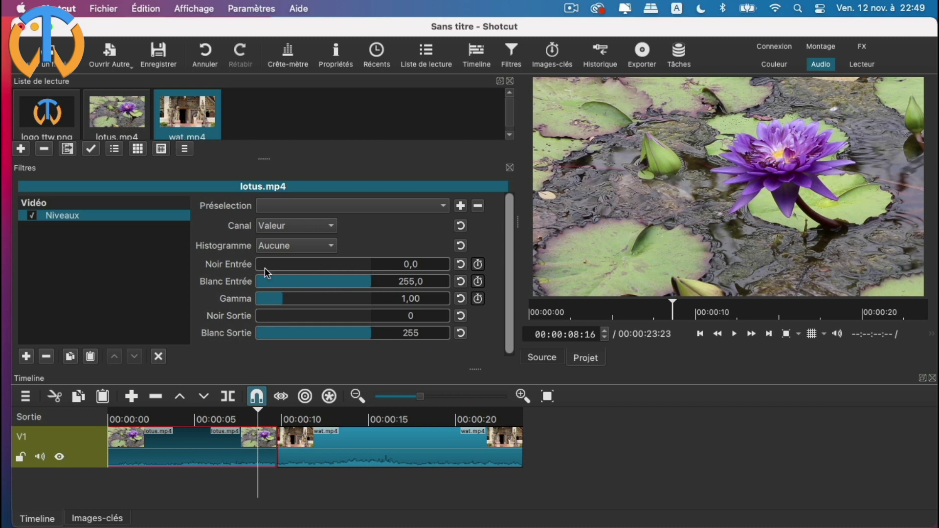
pyautogui.click(369, 286)
pyautogui.moveTo(367, 283); pyautogui.dragTo(381, 282)
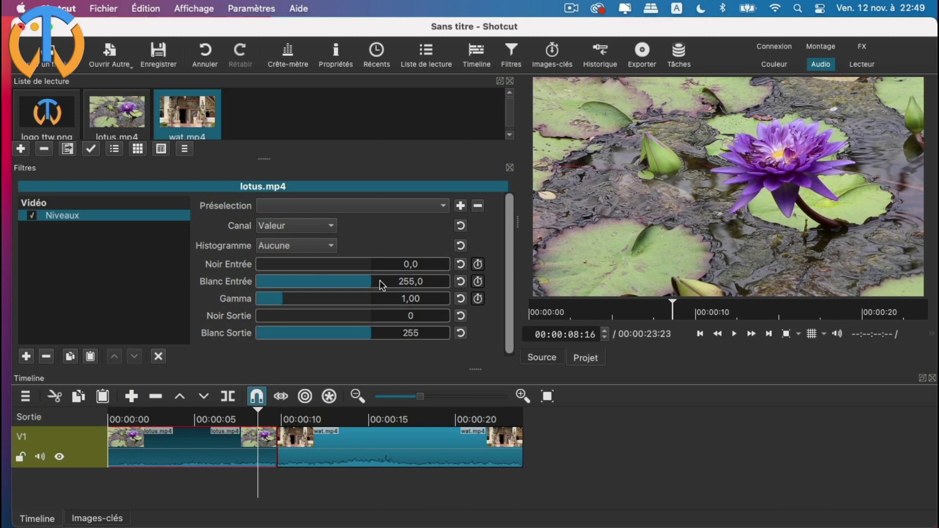
pyautogui.click(288, 302)
pyautogui.moveTo(291, 301); pyautogui.dragTo(278, 301)
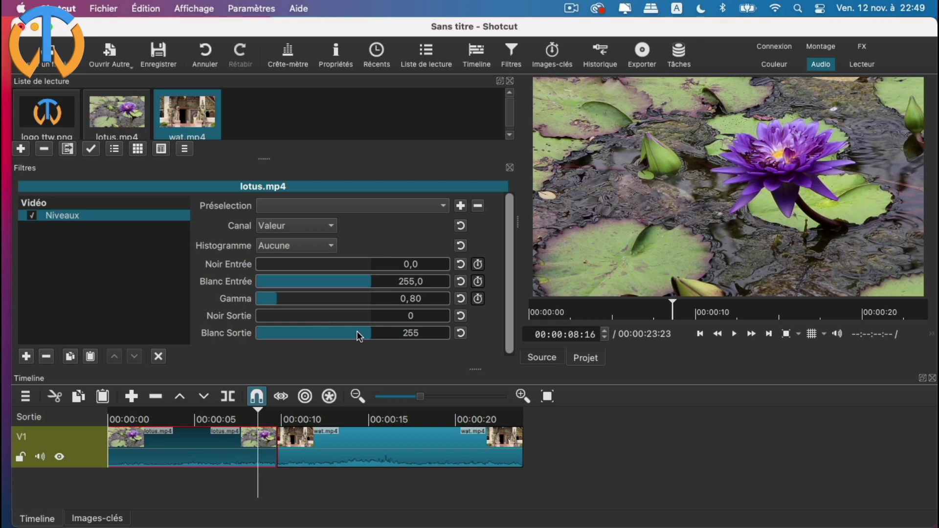
pyautogui.moveTo(272, 308); pyautogui.dragTo(280, 301)
# Add the Luminosité filter to the lotus clip and raise its level to 110,7 %
pyautogui.click(28, 357)
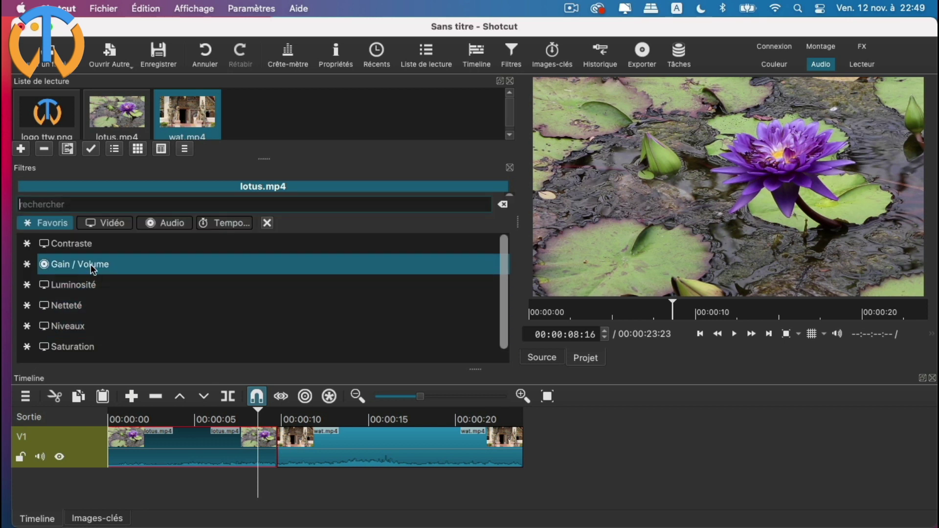
pyautogui.click(89, 285)
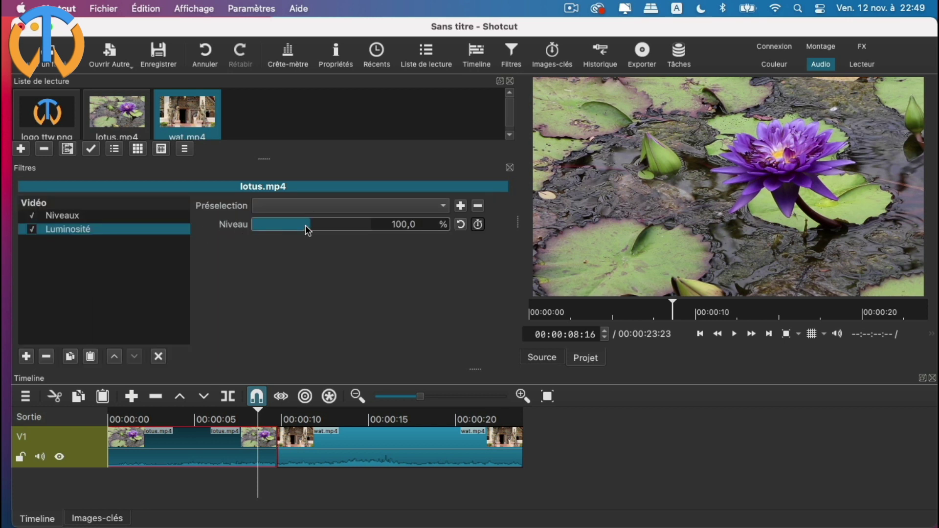
pyautogui.moveTo(305, 225); pyautogui.dragTo(319, 225)
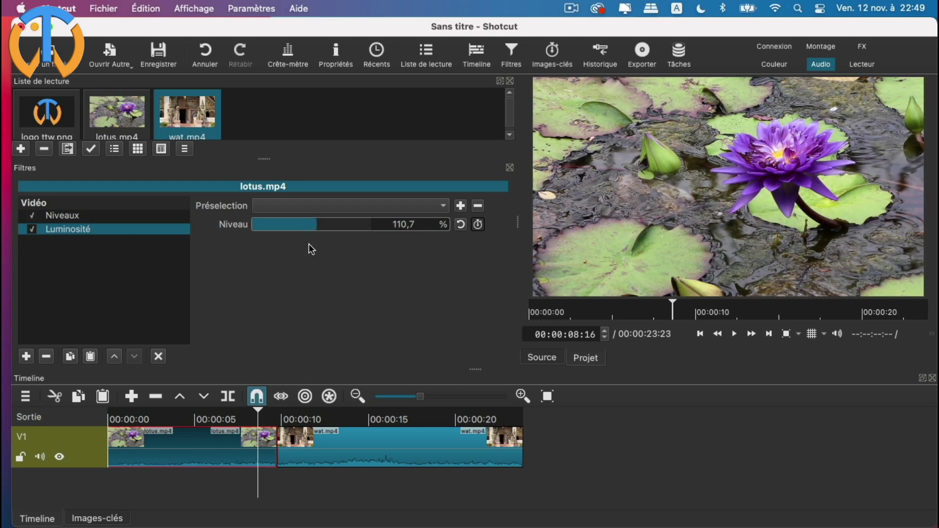
# Disable the Niveaux and Luminosité filters and re-enable them to compare the lotus image with and without the corrections
pyautogui.click(32, 216)
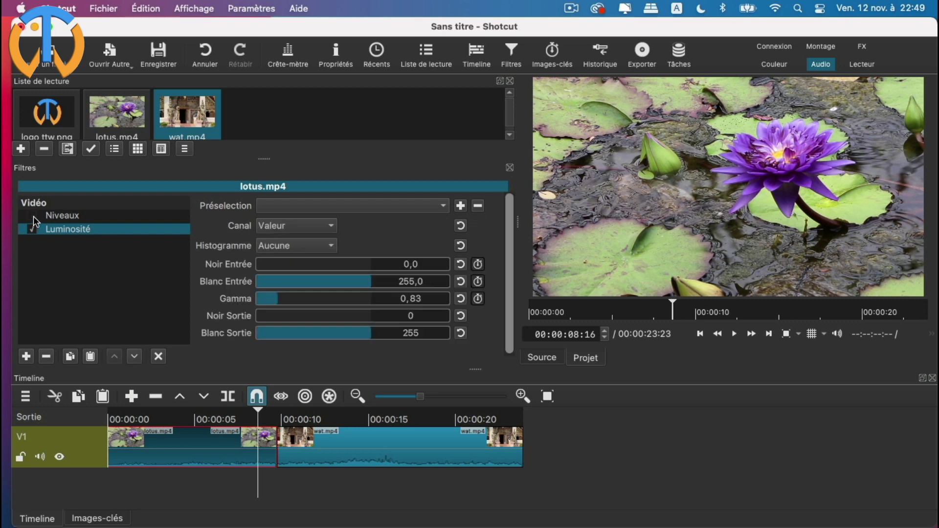
pyautogui.click(32, 230)
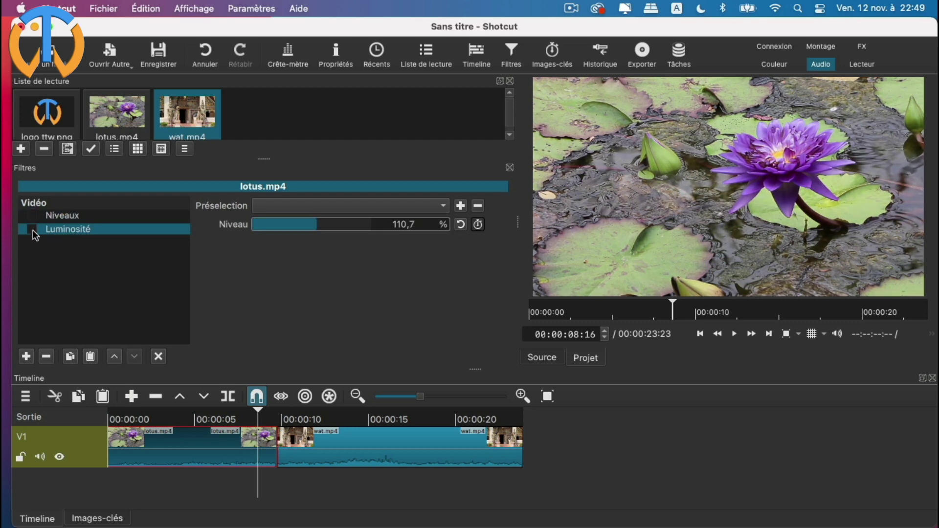
pyautogui.click(32, 230)
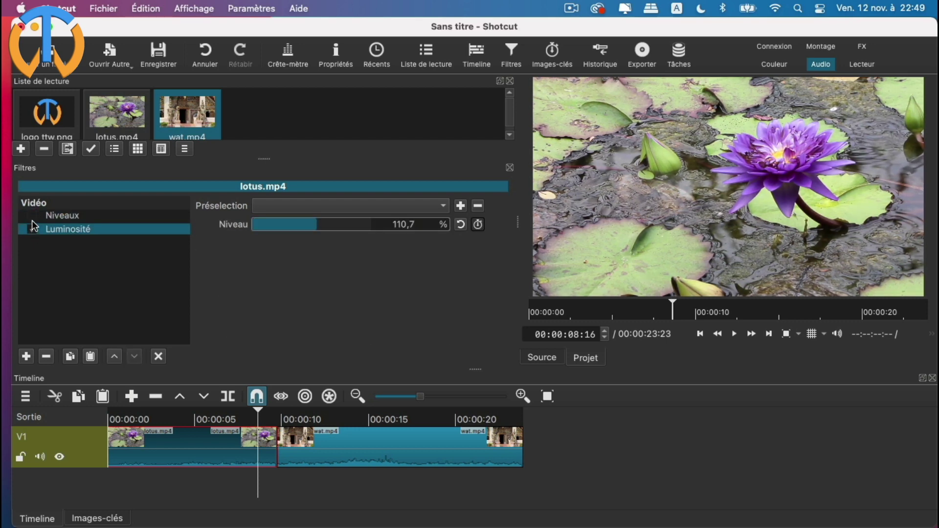
pyautogui.click(32, 216)
pyautogui.click(33, 216)
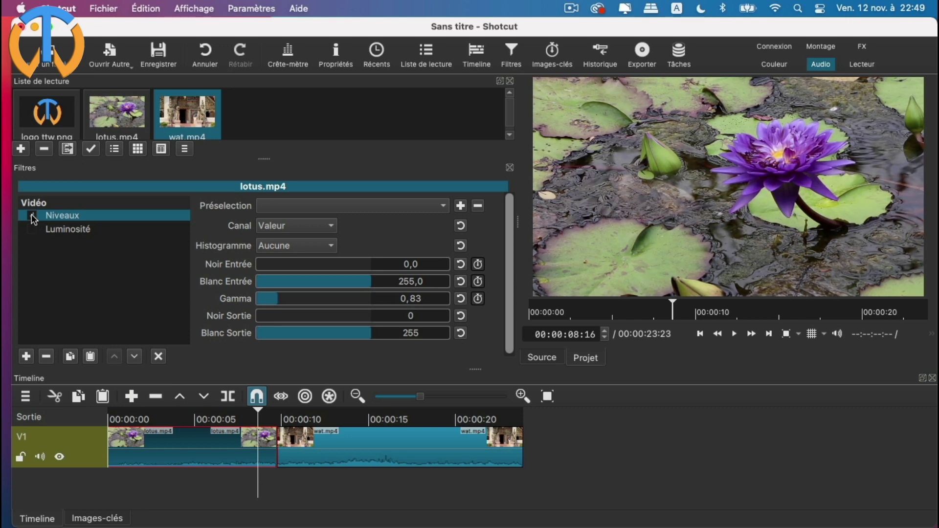
pyautogui.click(33, 229)
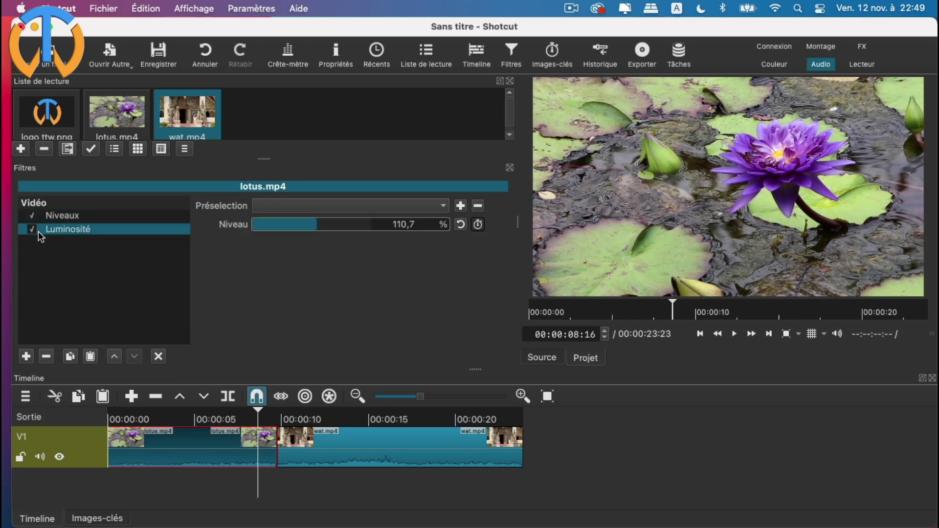
# Play the lotus clip from its start, disabling Niveaux and Luminosité during playback to compare the image, and pause
pyautogui.moveTo(258, 409); pyautogui.dragTo(92, 410)
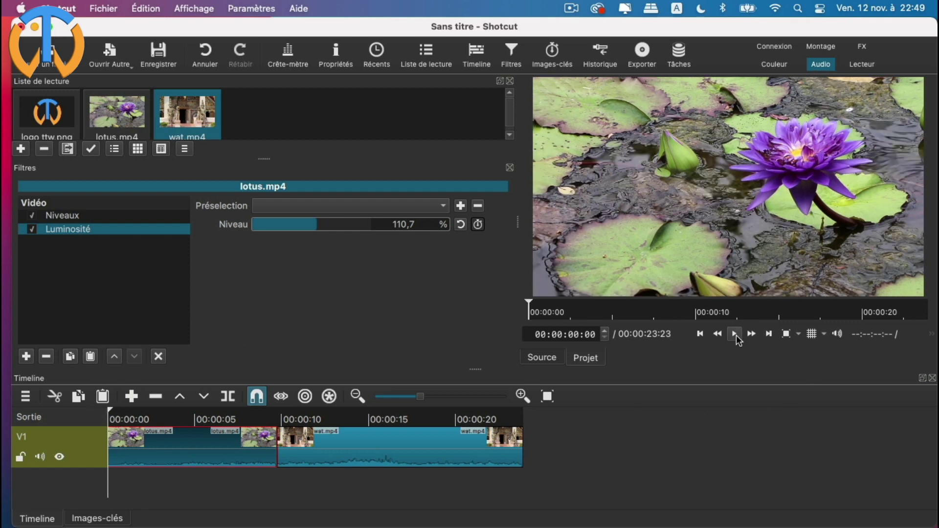
pyautogui.click(735, 334)
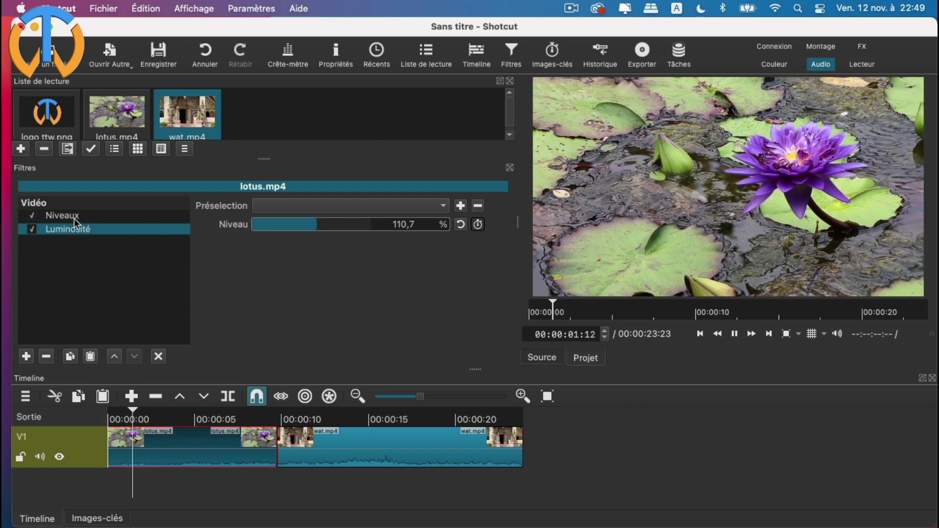
pyautogui.click(31, 215)
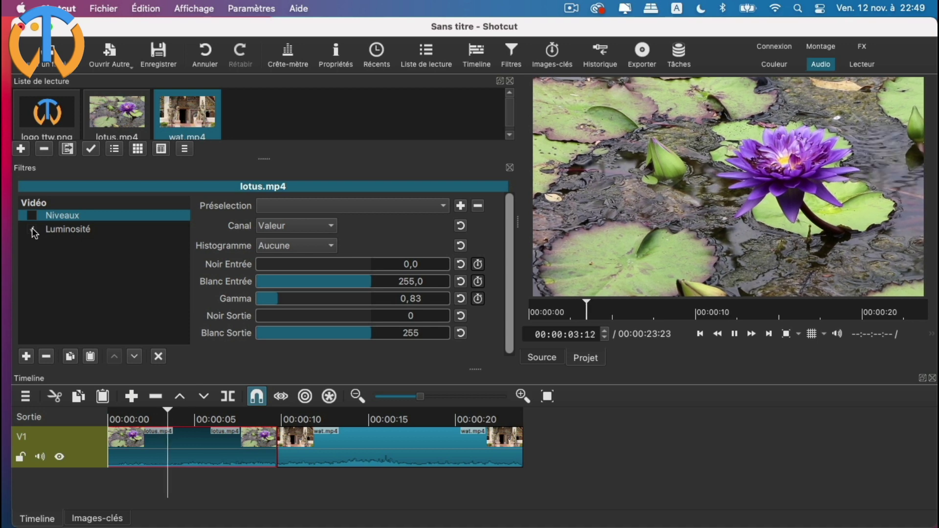
pyautogui.click(34, 229)
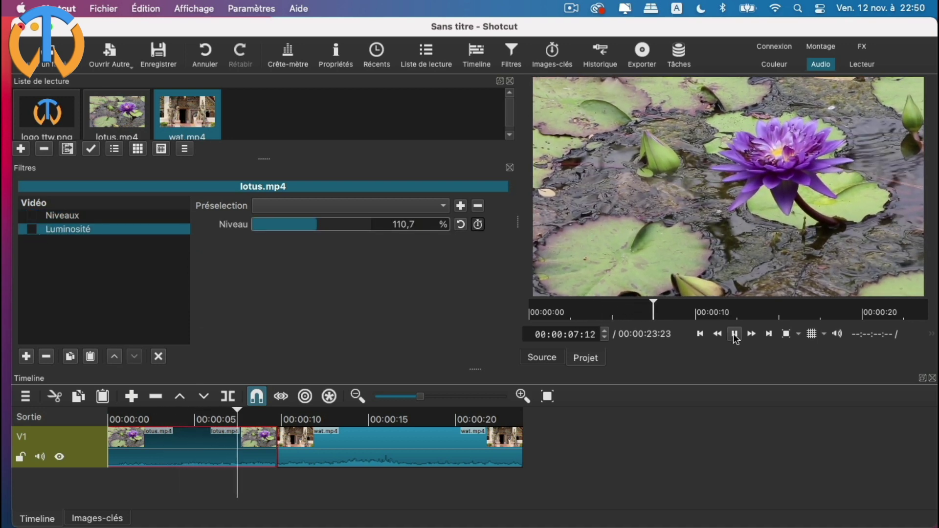
pyautogui.click(735, 338)
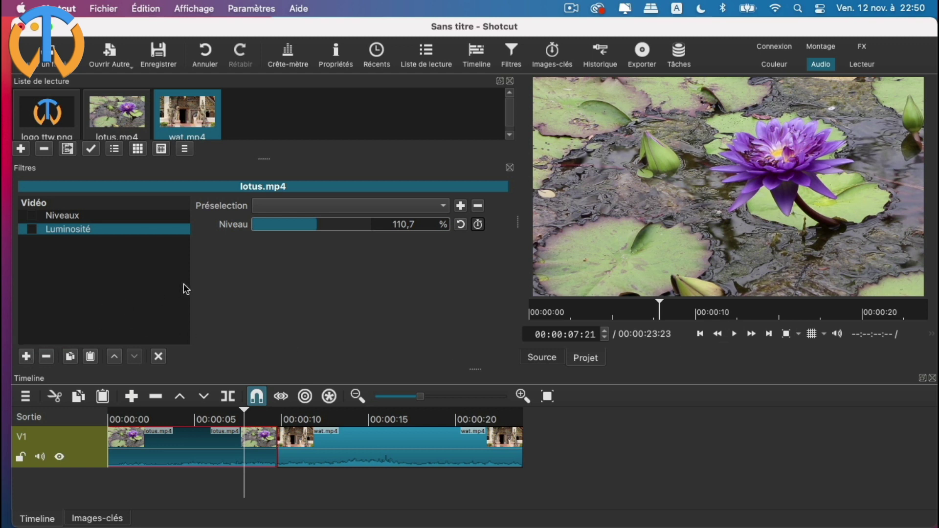
# Remove the Luminosité and Niveaux filters from the lotus clip and move the playhead to 00:00:04:11
pyautogui.click(46, 358)
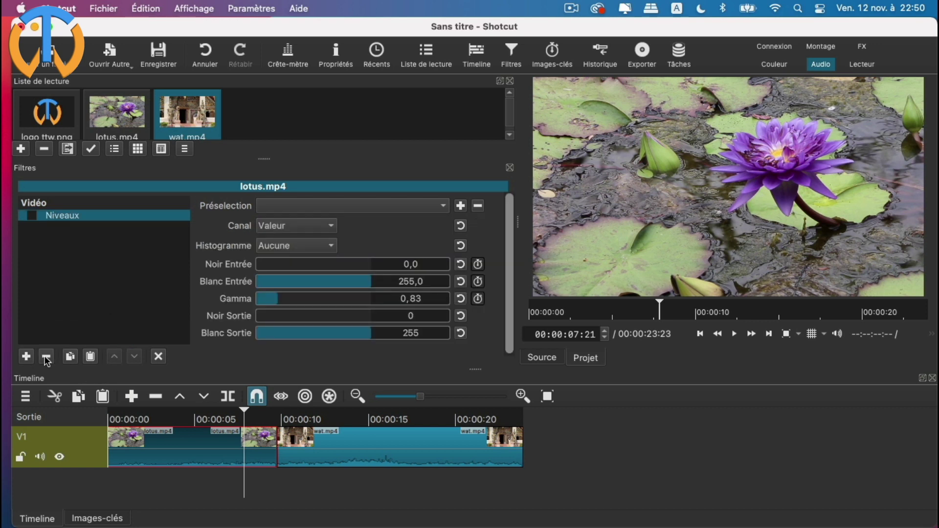
pyautogui.click(46, 357)
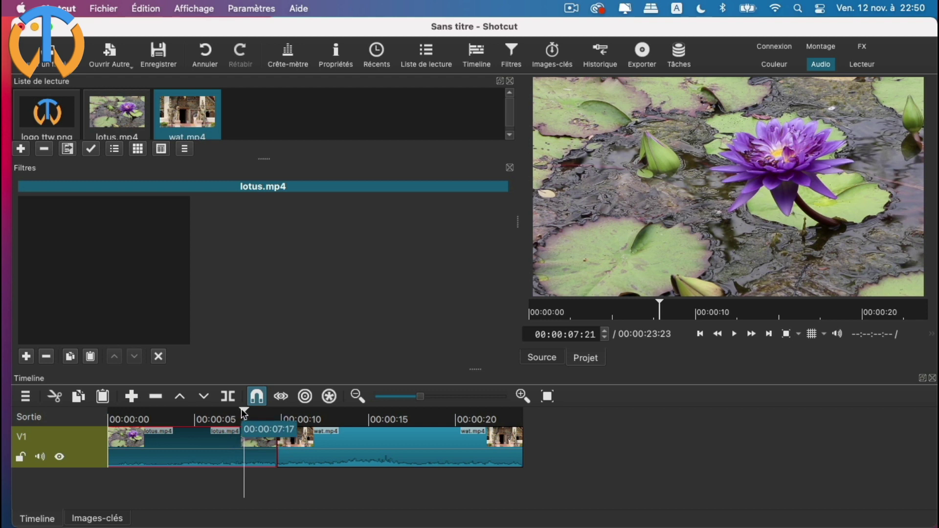
pyautogui.moveTo(233, 421); pyautogui.dragTo(186, 416)
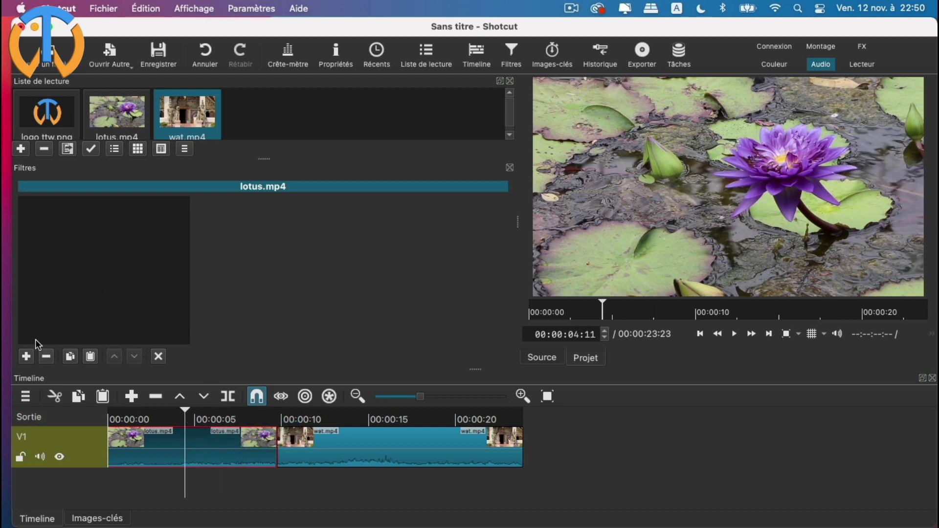
# Mark the LUT (3D) video filter as a favourite and add it to the lotus clip
pyautogui.click(25, 357)
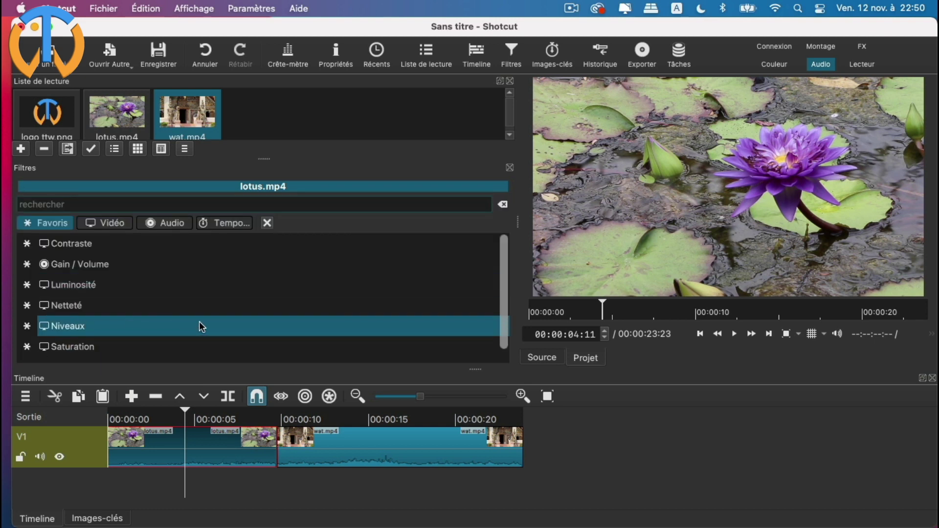
pyautogui.scroll(-2, 221, 335)
pyautogui.scroll(1, 196, 335)
pyautogui.scroll(-2, 132, 313)
pyautogui.scroll(1, 130, 308)
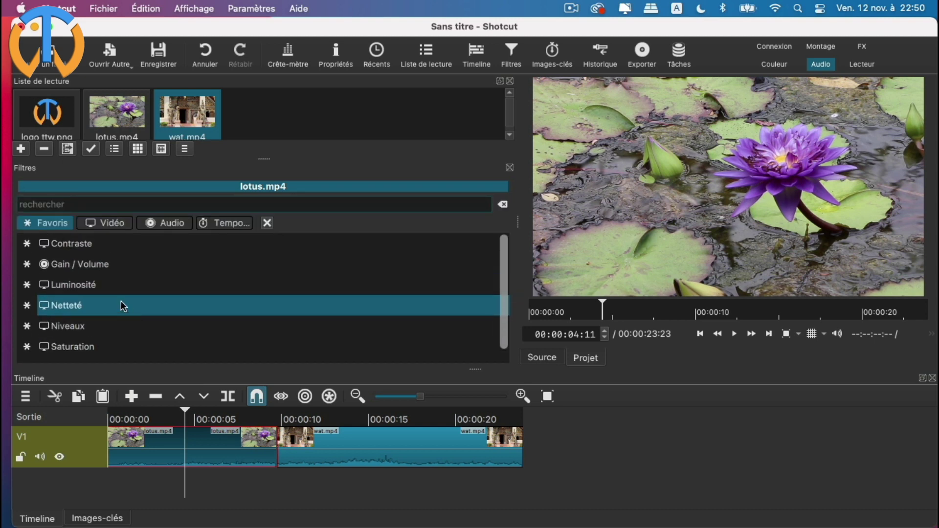
pyautogui.click(110, 224)
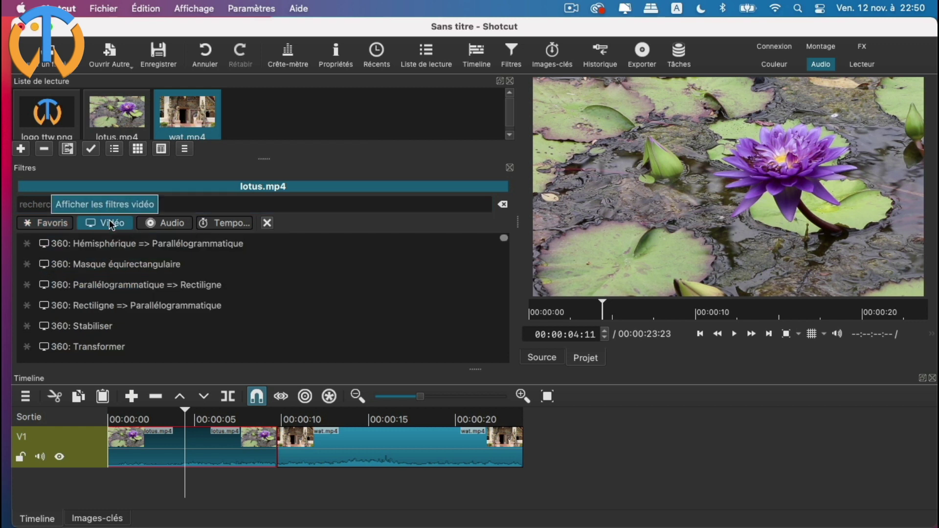
pyautogui.scroll(-3, 121, 282)
pyautogui.scroll(-5, 121, 277)
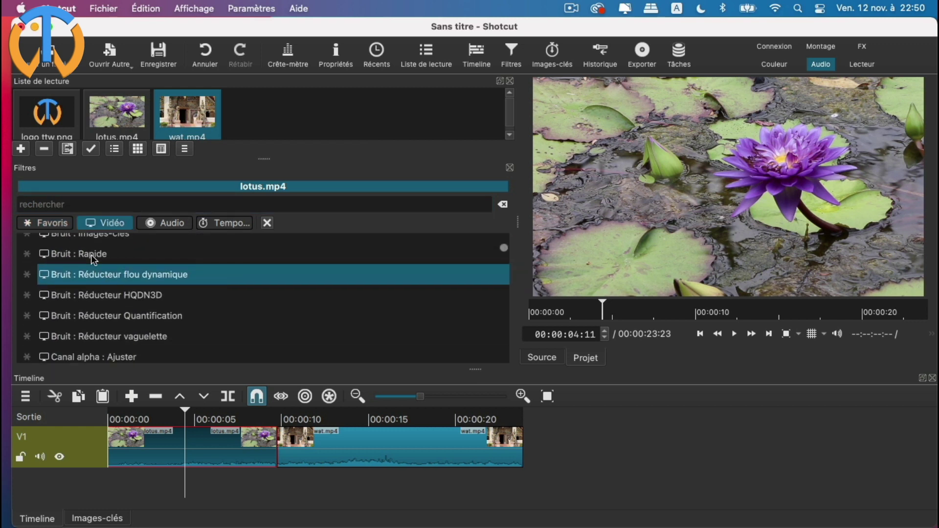
pyautogui.scroll(-10, 111, 313)
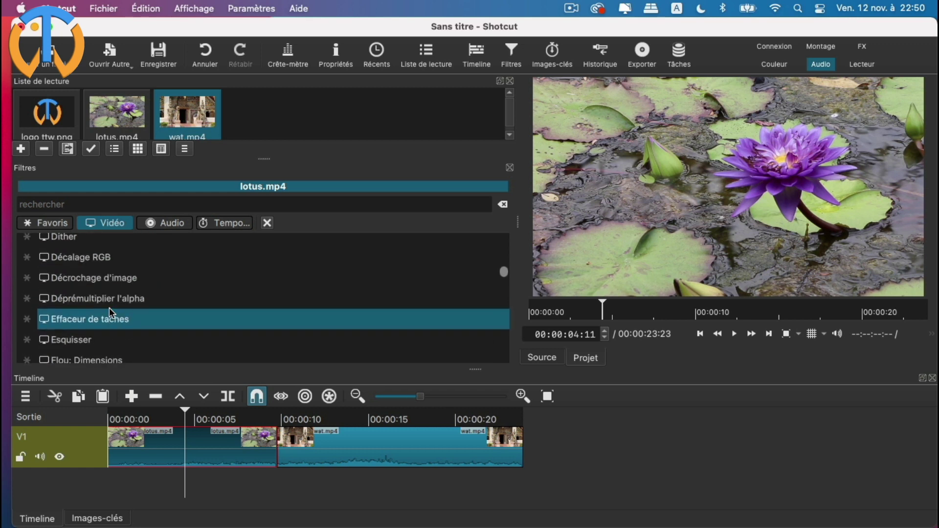
pyautogui.scroll(3, 110, 307)
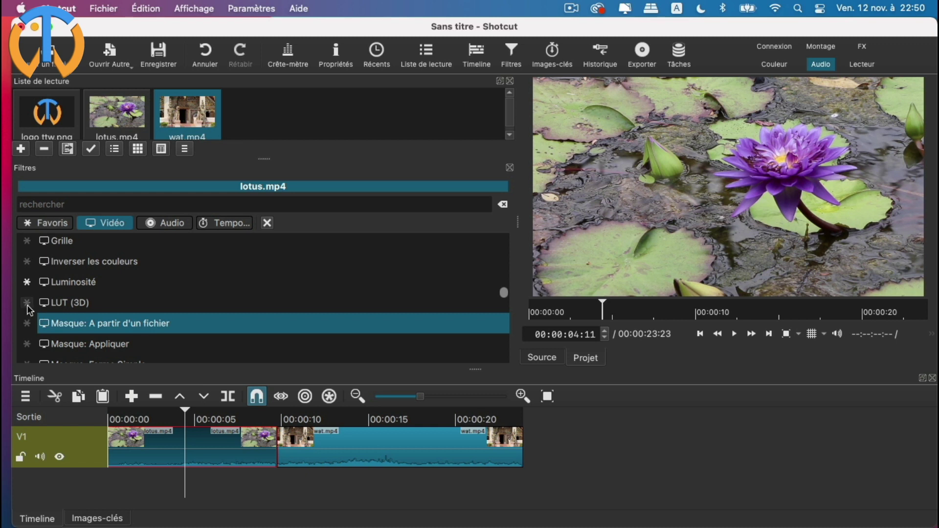
pyautogui.click(27, 304)
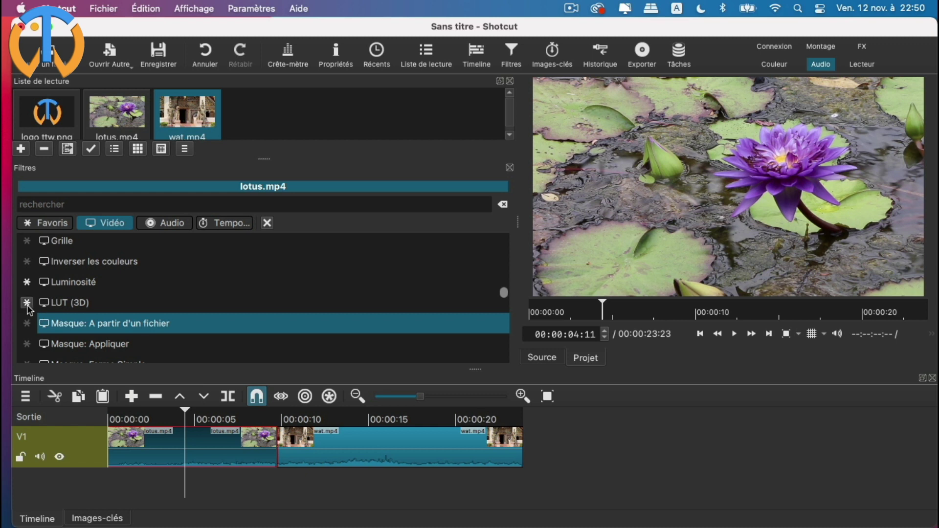
pyautogui.click(51, 224)
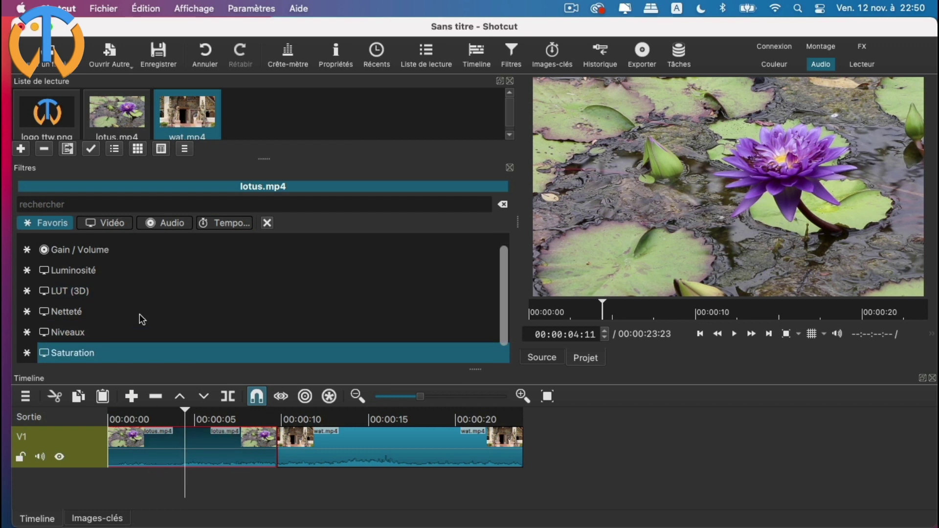
pyautogui.click(55, 293)
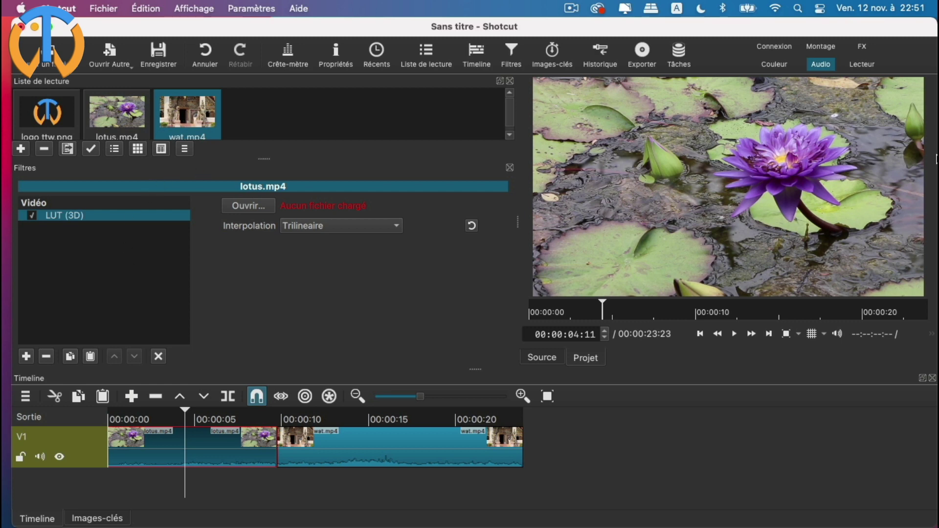
# Switch to the Brave browser and search Google for "lut free"
pyautogui.moveTo(919, 140)
pyautogui.click(904, 103)
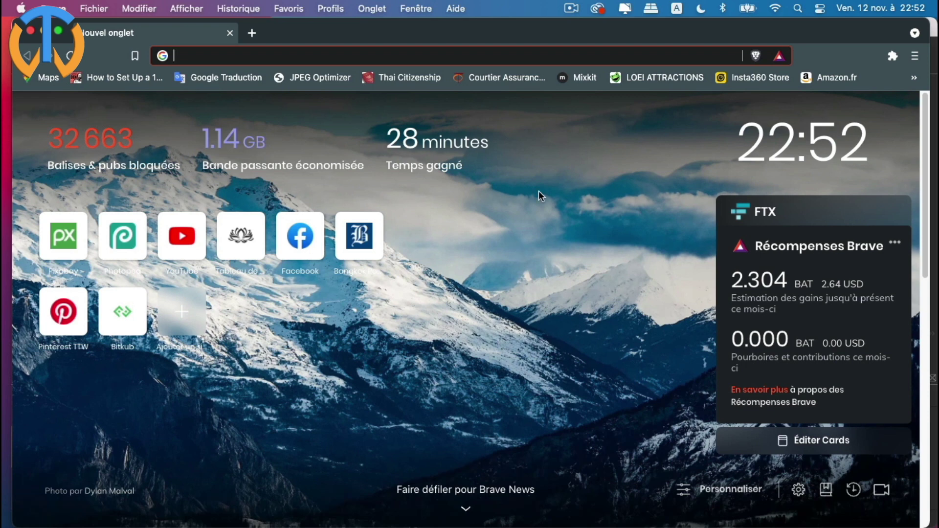
pyautogui.click(215, 57)
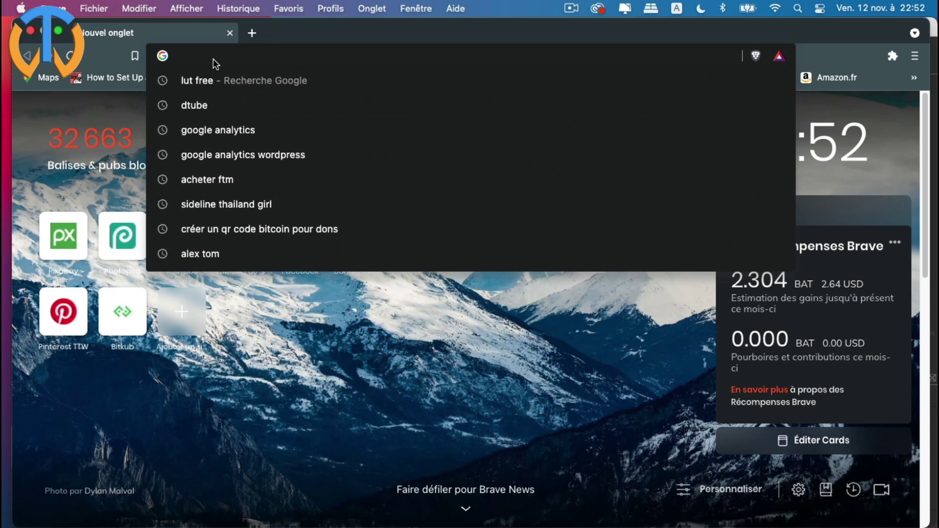
pyautogui.write('lut free')
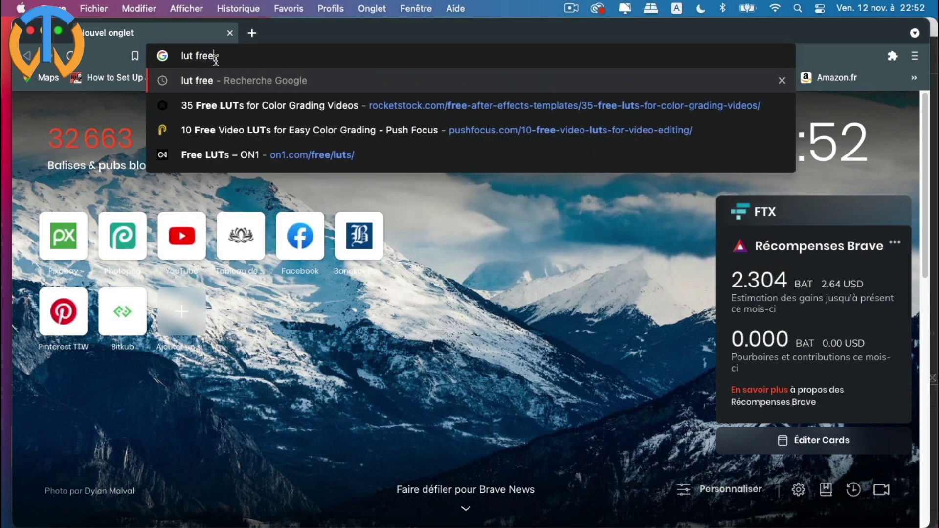
pyautogui.press('Return')
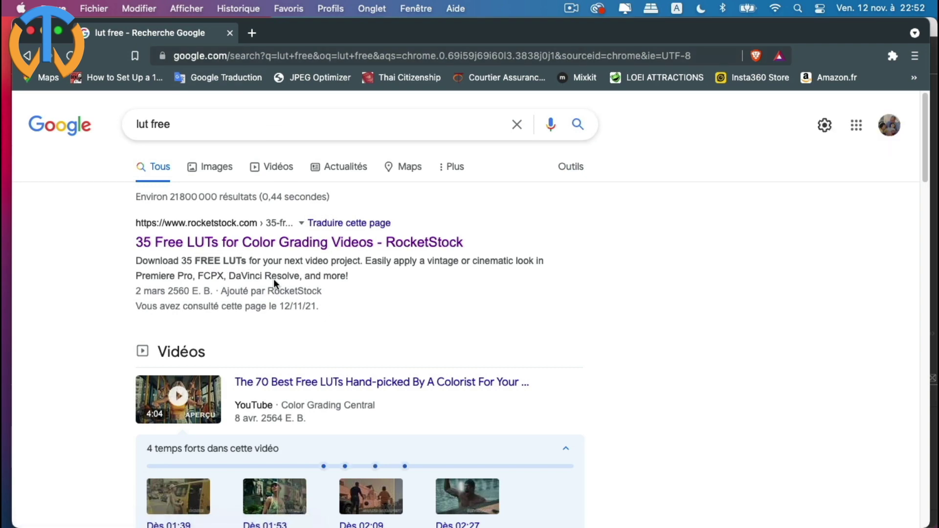
# Open RocketStock's "35 Free LUTs for Color Grading Videos" from the results and save its download RS-35-Free-LUTs in the filtre LUT folder
pyautogui.scroll(-1, 386, 295)
pyautogui.scroll(-10, 389, 300)
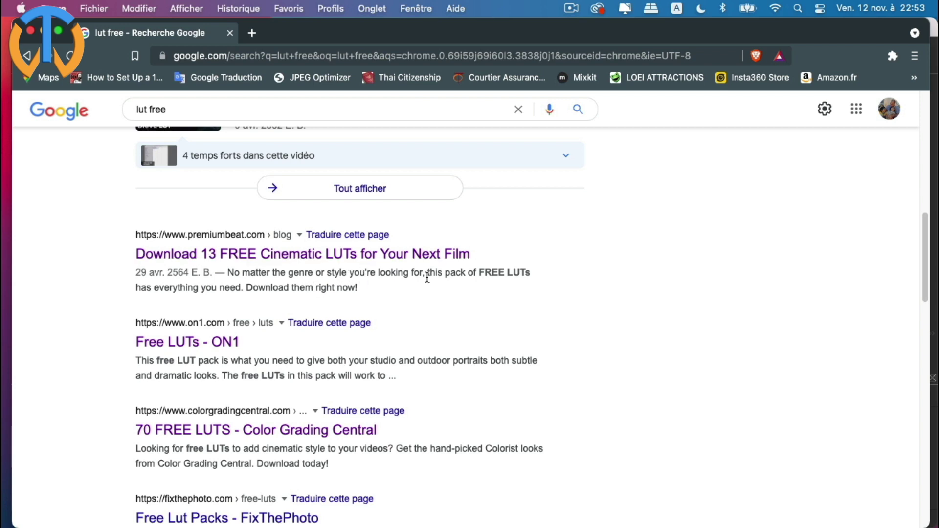
pyautogui.scroll(-2, 415, 371)
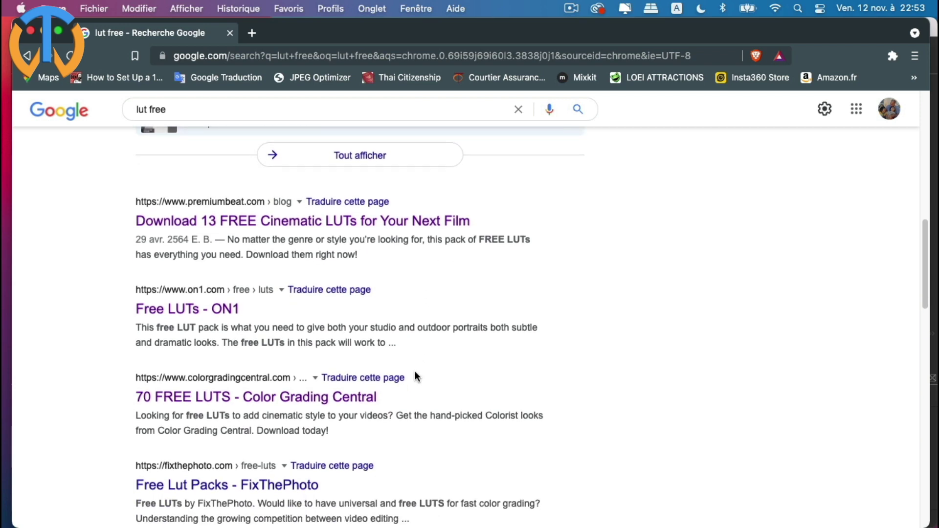
pyautogui.scroll(-3, 414, 370)
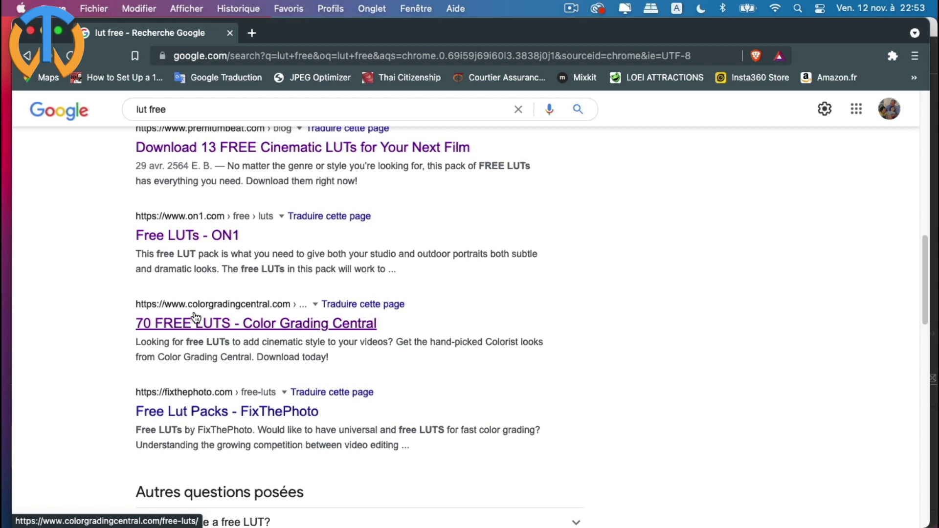
pyautogui.scroll(1, 196, 318)
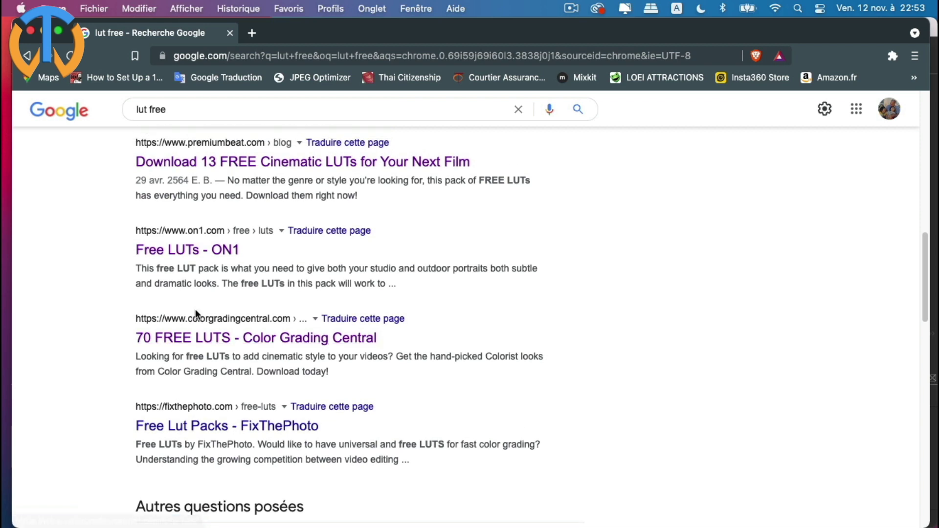
pyautogui.scroll(8, 196, 309)
pyautogui.scroll(5, 196, 309)
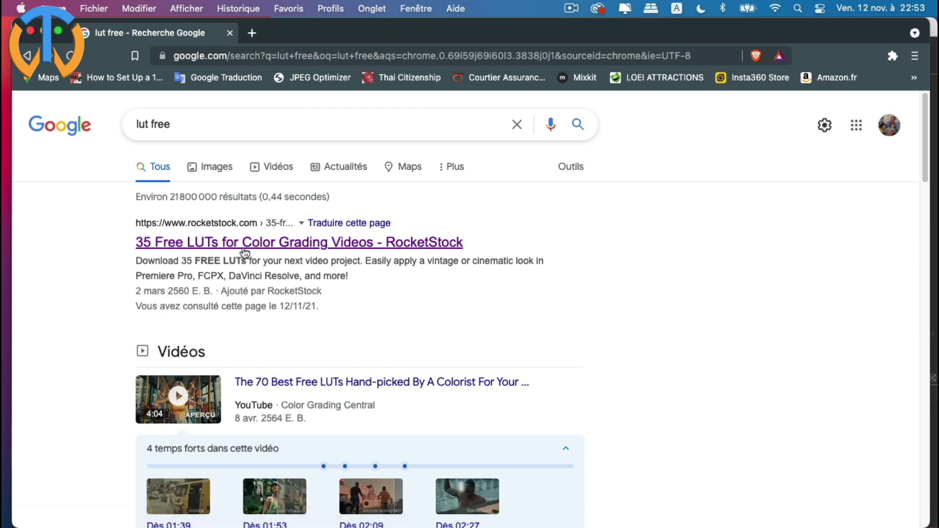
pyautogui.click(339, 243)
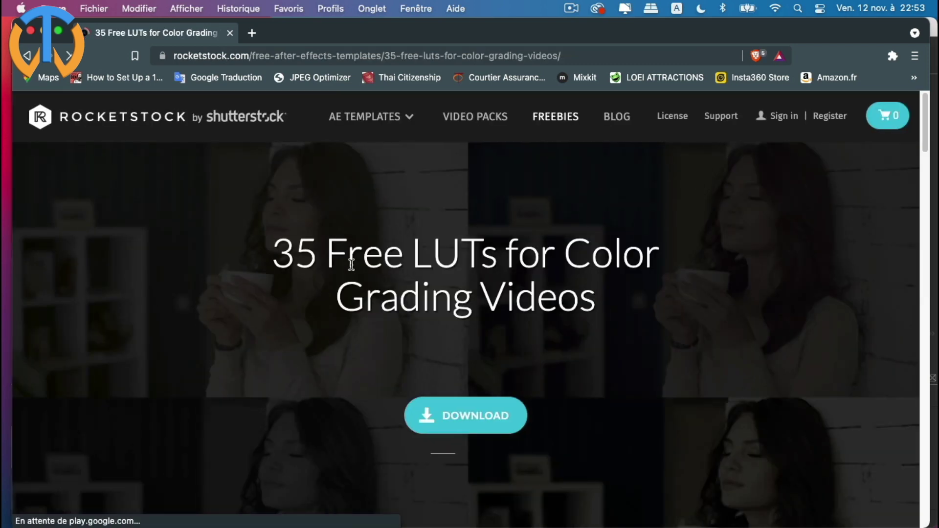
pyautogui.click(476, 415)
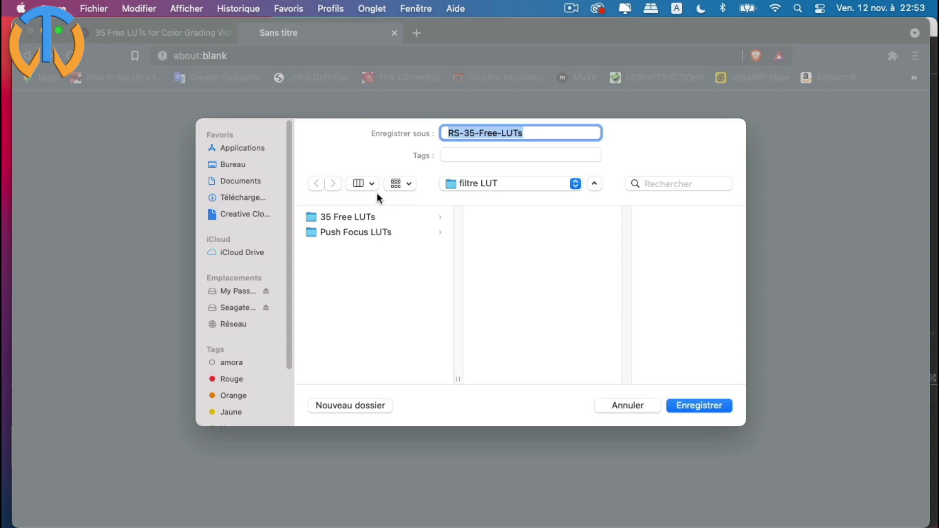
pyautogui.click(691, 407)
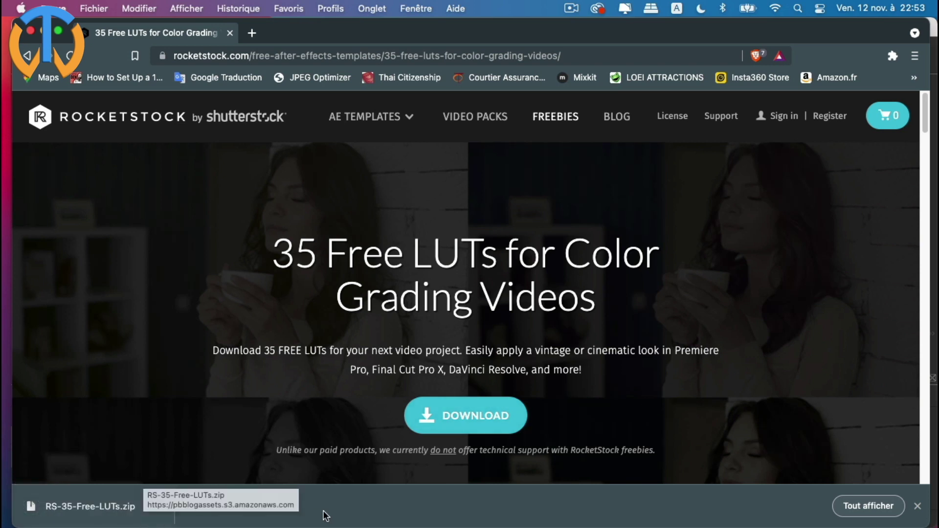
# Leave the browser for Shotcut and shift its window aside to expose the drives on the desktop
pyautogui.click(53, 9)
pyautogui.click(69, 210)
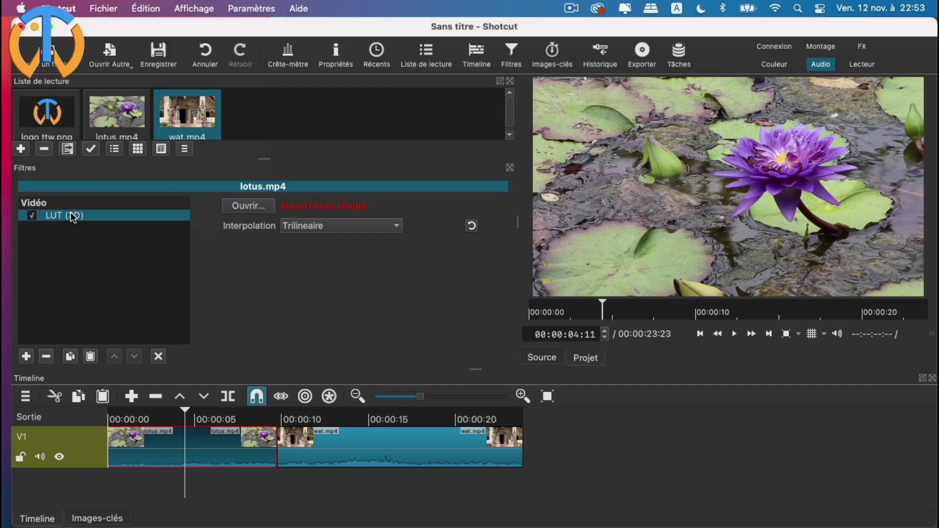
pyautogui.moveTo(782, 35); pyautogui.dragTo(548, 27)
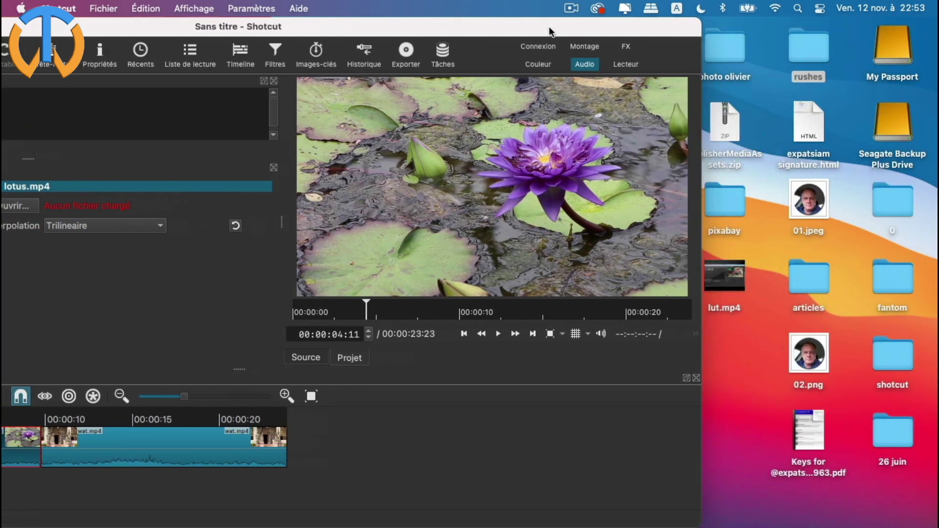
# In Finder, open toptutoweb's filtre LUT folder on the My Passport drive and select RS-35-Free-LUTs.zip
pyautogui.doubleClick(884, 52)
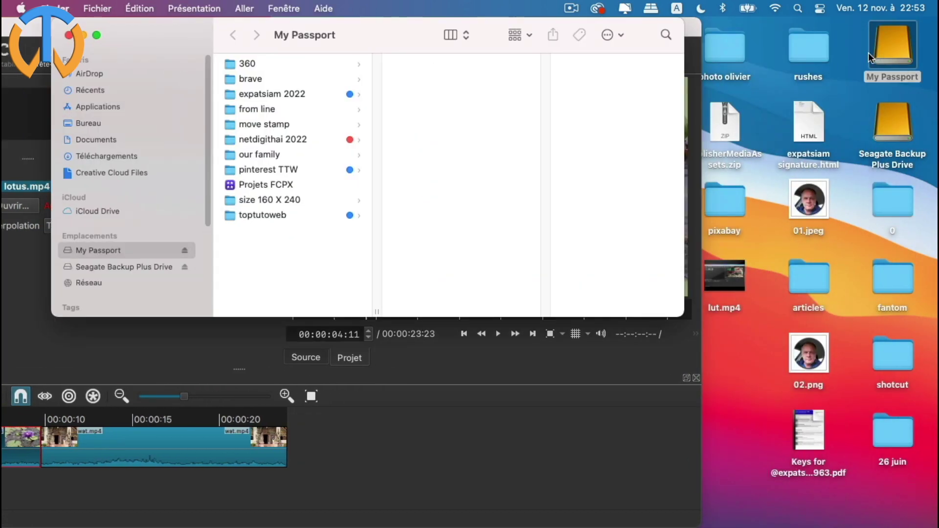
pyautogui.click(273, 215)
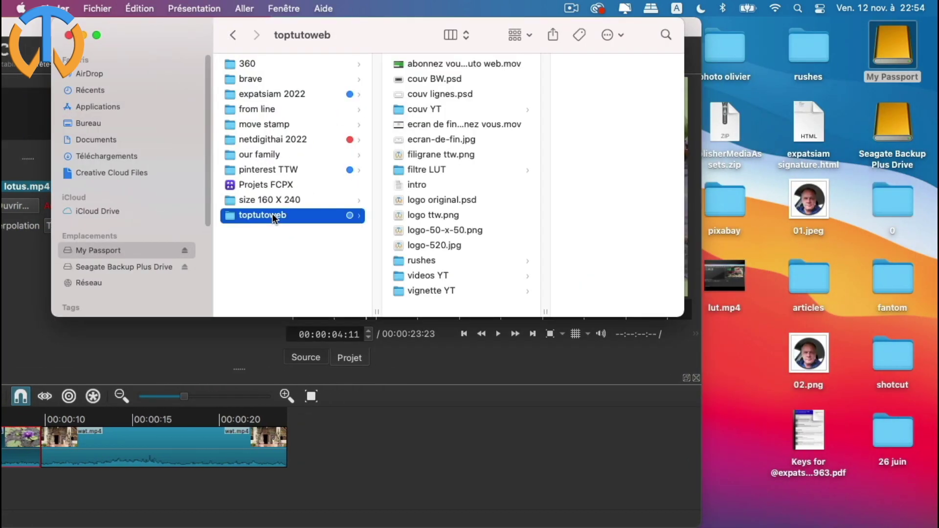
pyautogui.click(429, 171)
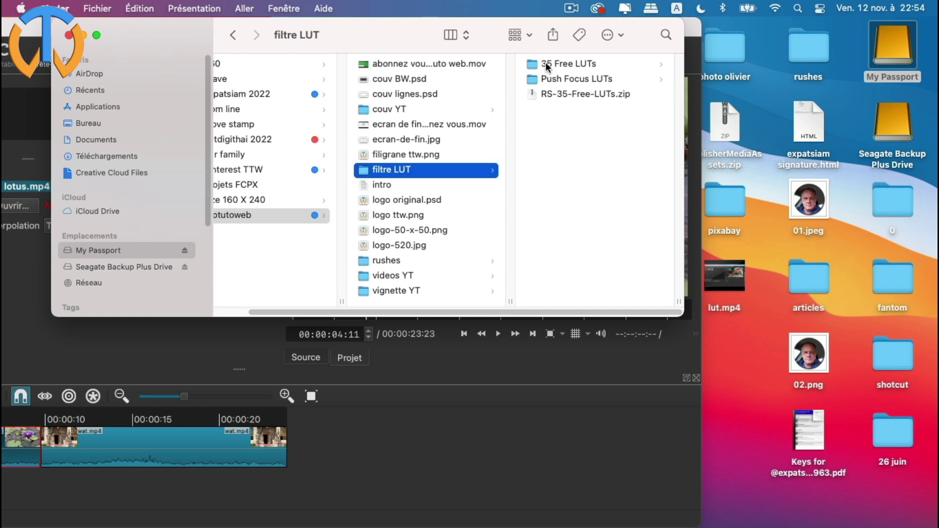
pyautogui.click(581, 94)
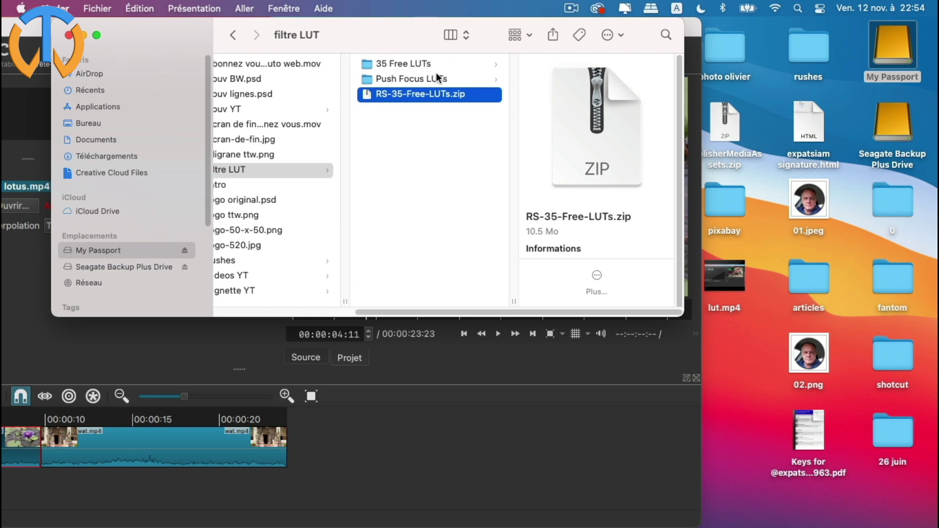
# Move the RS-35-Free-LUTs.zip archive to the trash
pyautogui.rightClick(402, 98)
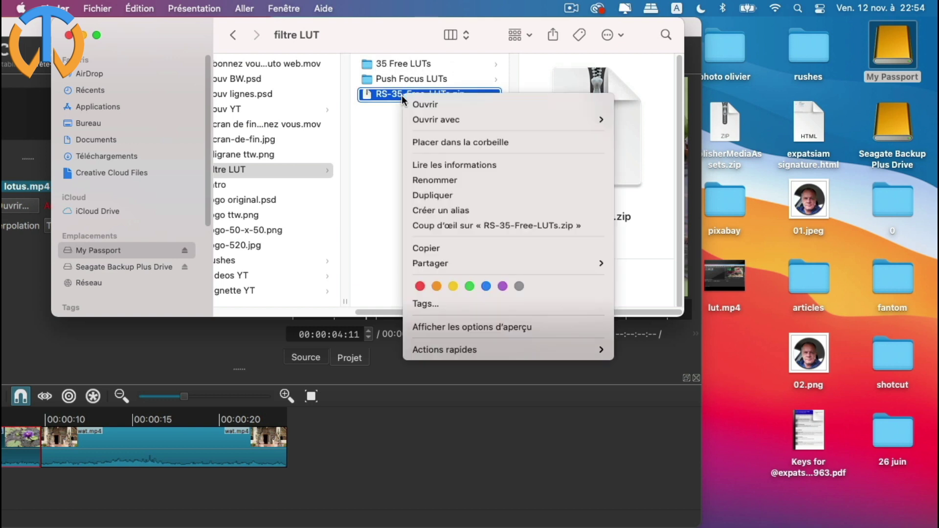
pyautogui.click(429, 141)
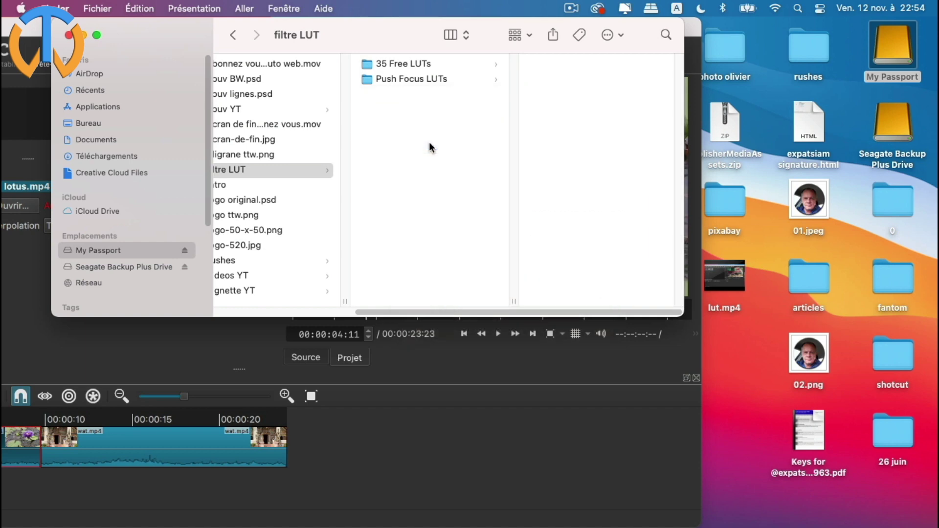
# Look through the LUT files in the 35 Free LUTs folder, close the Finder window and bring the Shotcut window back into full view
pyautogui.click(410, 63)
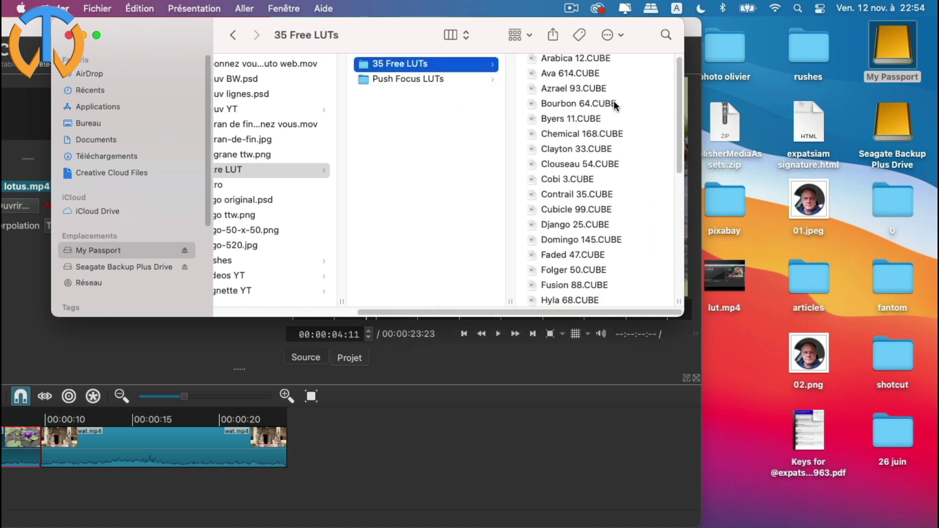
pyautogui.scroll(-10, 613, 101)
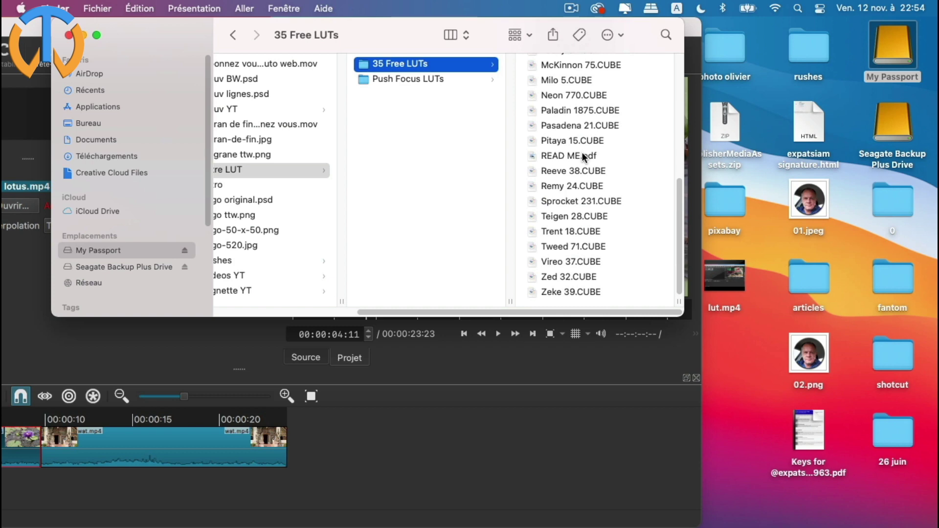
pyautogui.scroll(10, 576, 189)
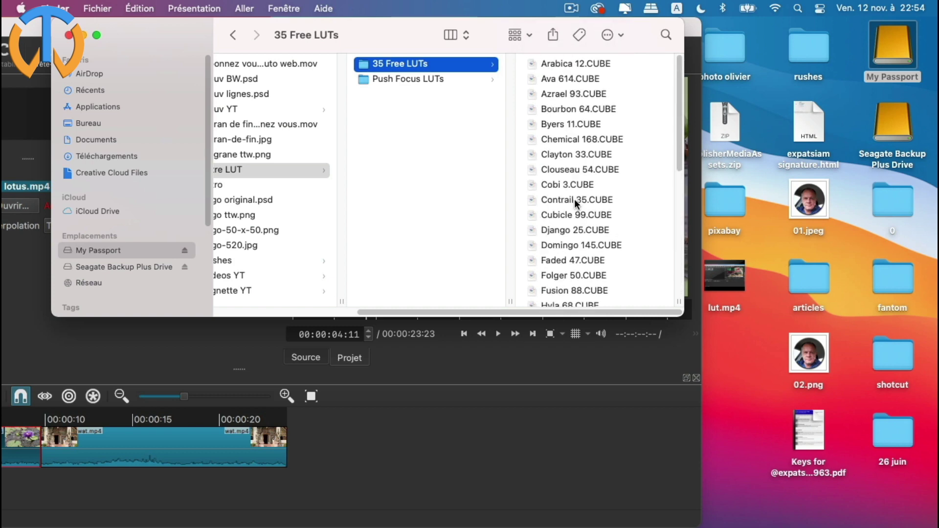
pyautogui.click(66, 35)
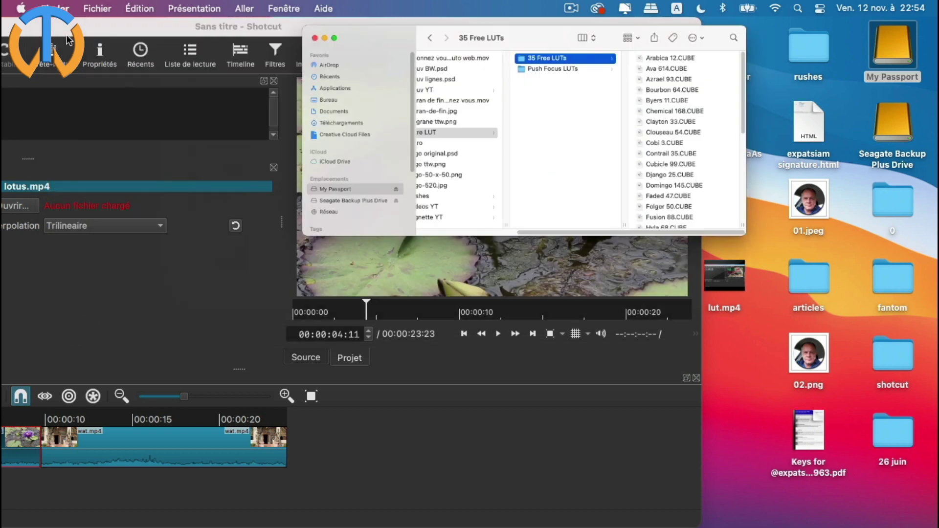
pyautogui.moveTo(390, 28); pyautogui.dragTo(618, 4)
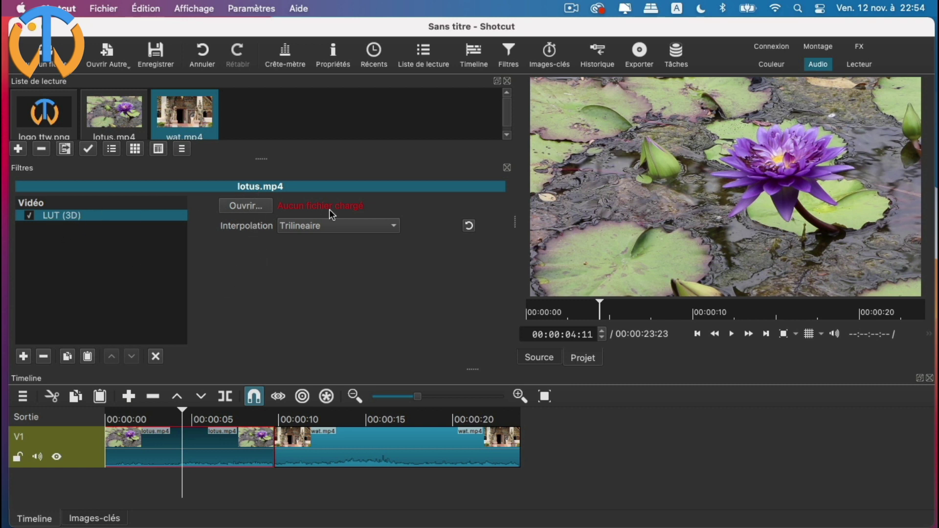
# Load Arabica 12.CUBE from the 35 Free LUTs folder into the lotus clip's LUT (3D) filter
pyautogui.click(235, 205)
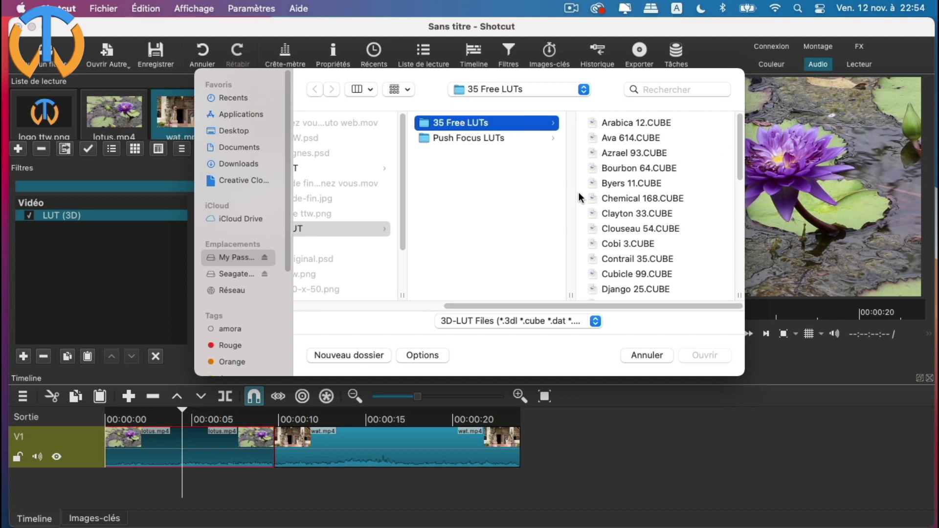
pyautogui.click(623, 123)
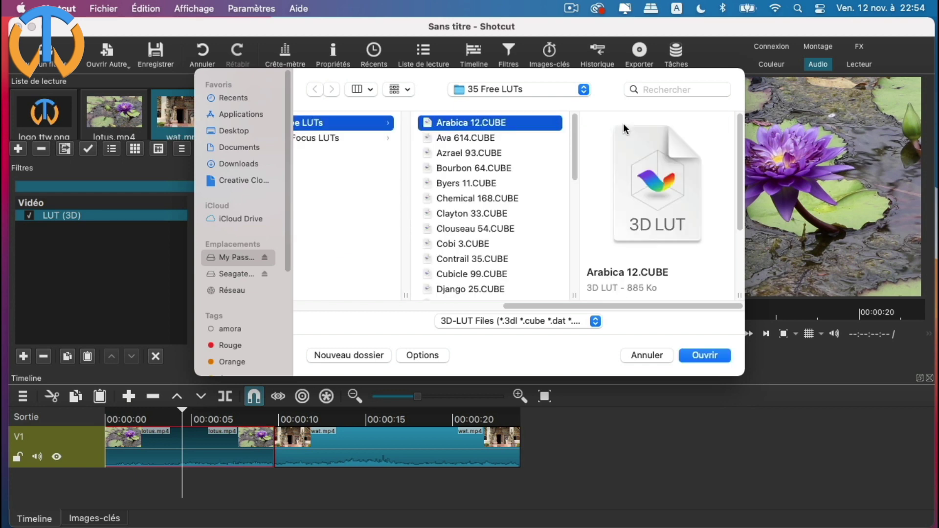
pyautogui.click(700, 355)
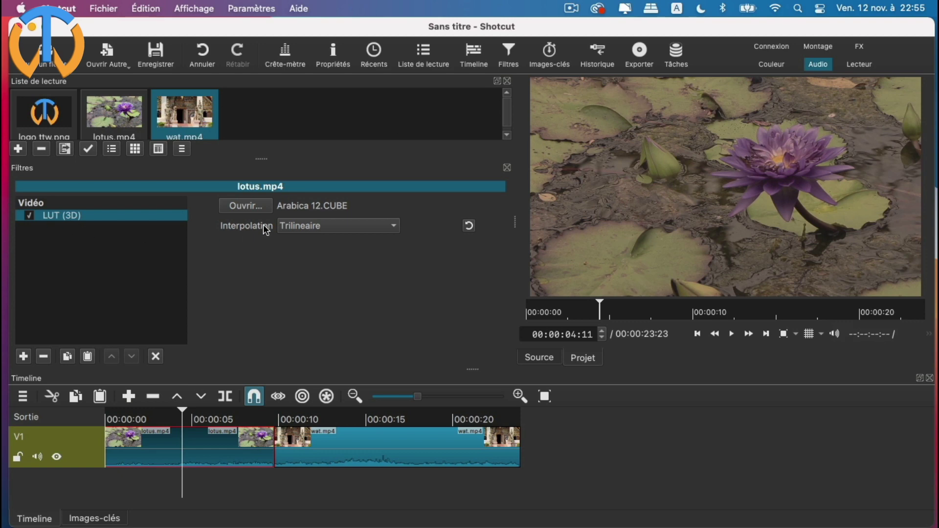
# Replace the lotus clip's LUT file with Clayton 33.CUBE and after it with Ava 614.CUBE
pyautogui.click(237, 210)
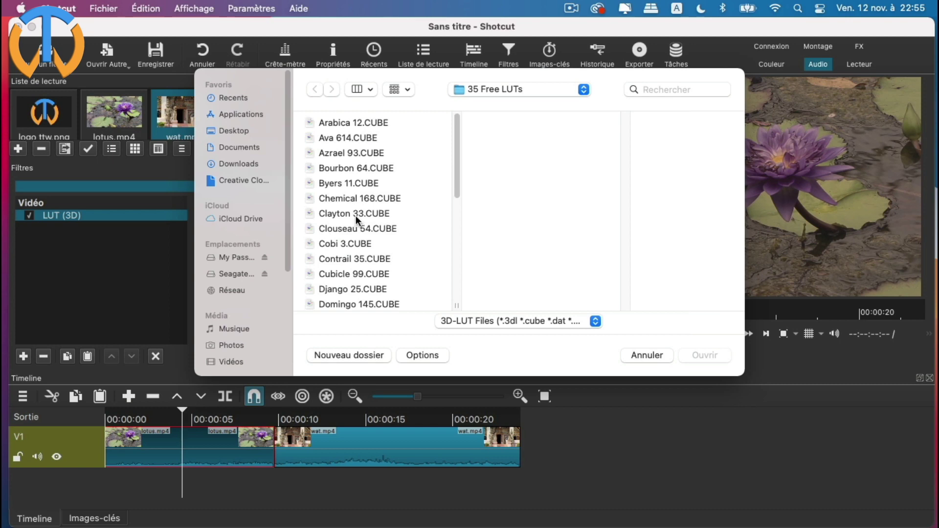
pyautogui.click(351, 213)
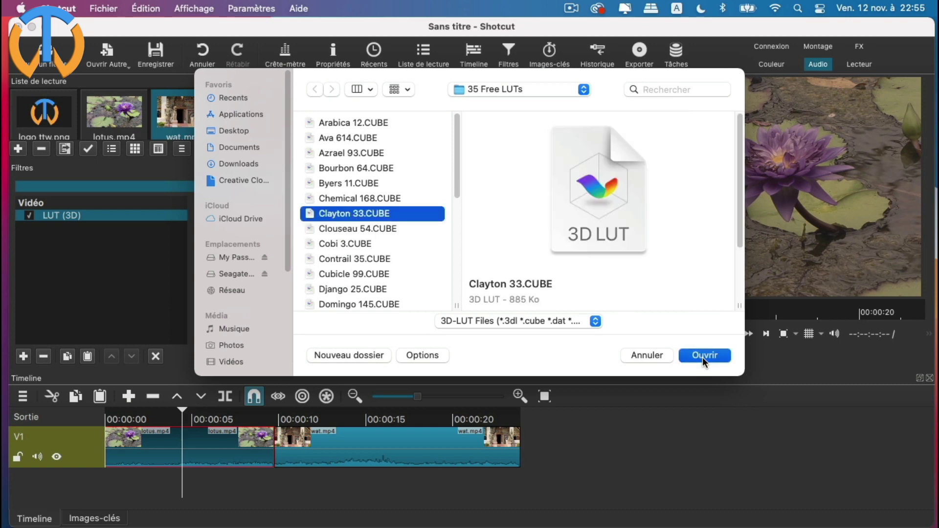
pyautogui.click(702, 355)
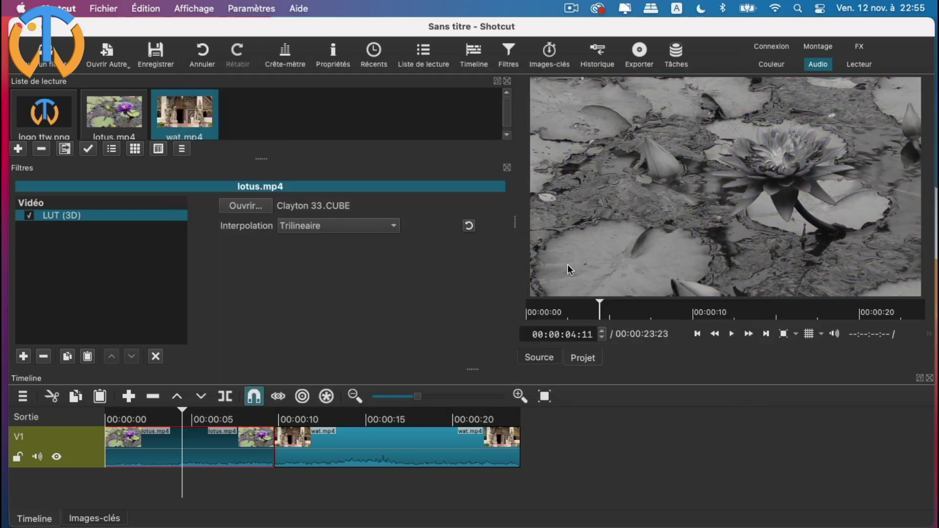
pyautogui.click(231, 207)
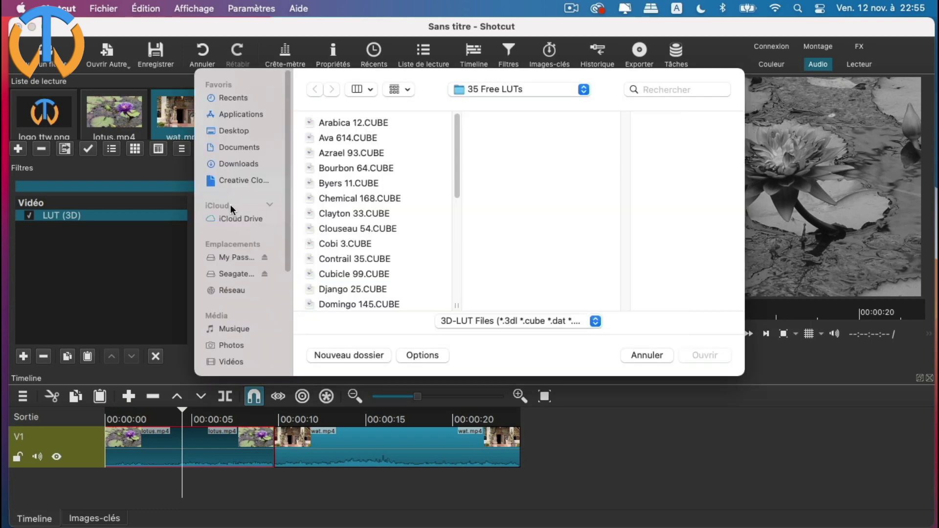
pyautogui.click(349, 138)
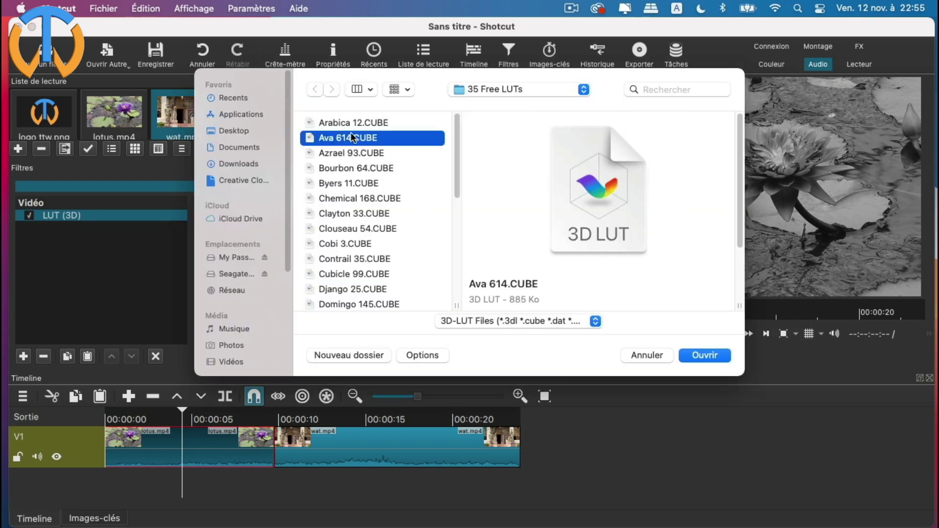
pyautogui.click(713, 356)
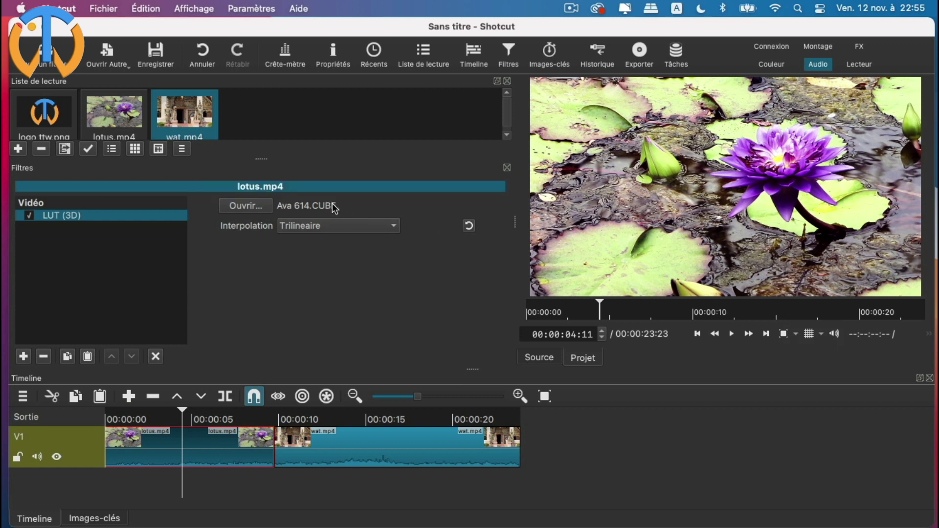
# Load Azrael 93.CUBE into the lotus clip's LUT (3D) filter and switch the filter off and on to compare
pyautogui.click(245, 205)
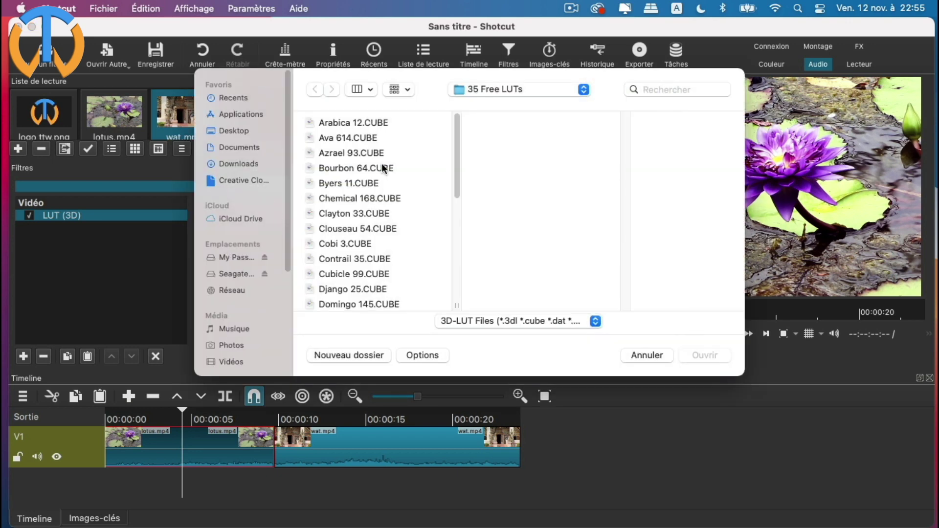
pyautogui.click(352, 154)
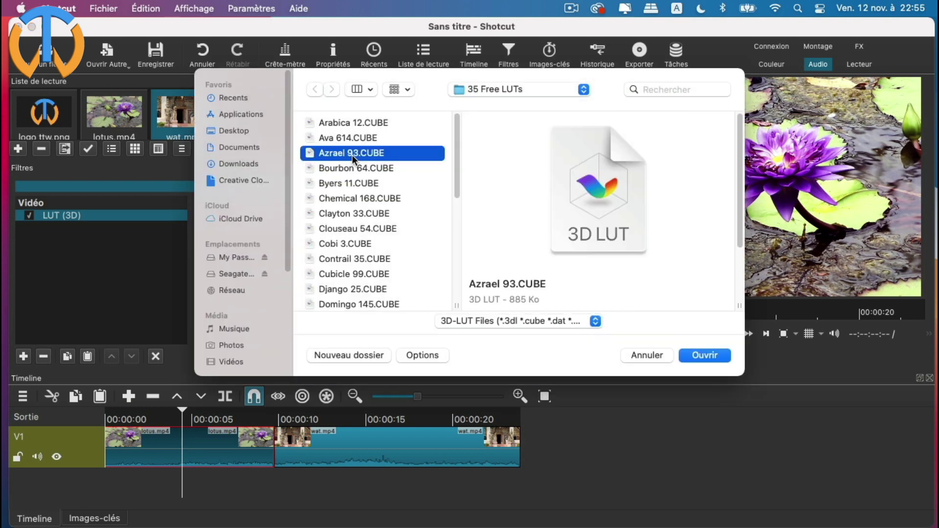
pyautogui.click(706, 354)
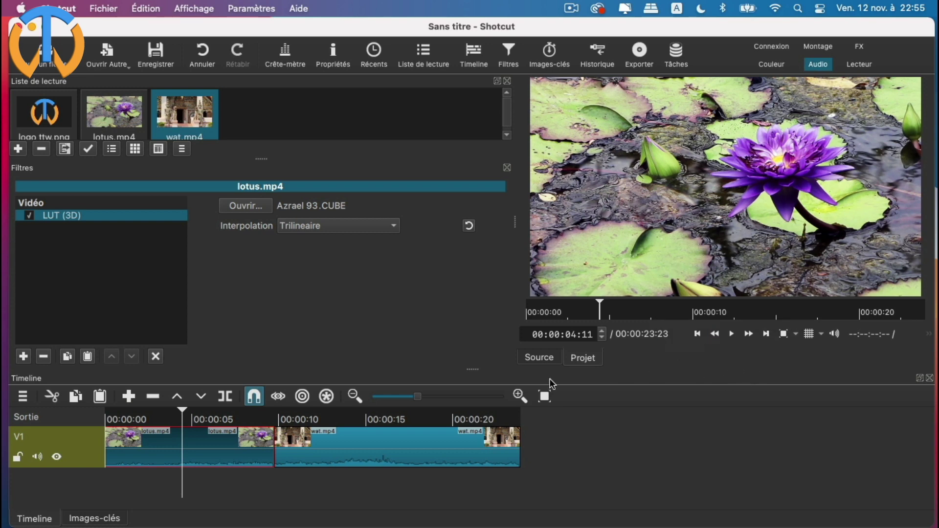
pyautogui.click(29, 217)
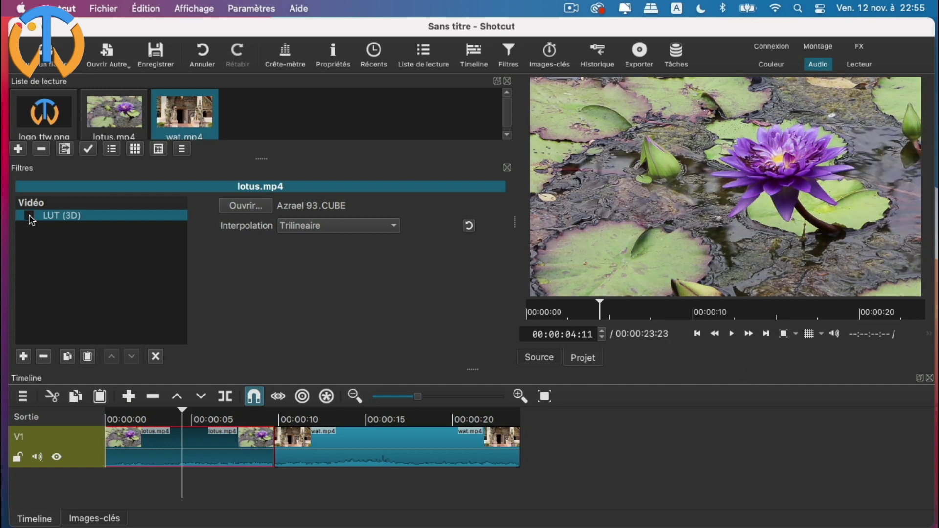
pyautogui.click(30, 215)
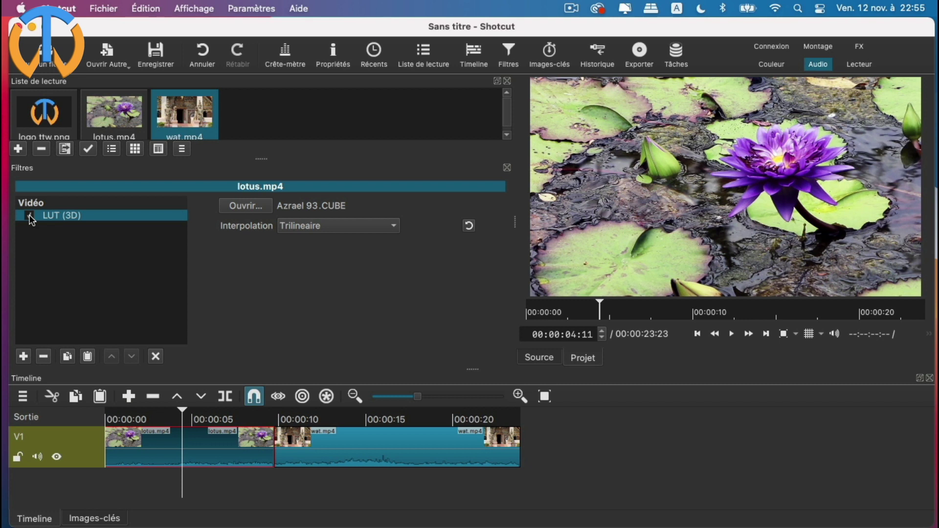
# Add the Luminosité filter to the lotus clip and raise its level to 114,1 %
pyautogui.click(24, 357)
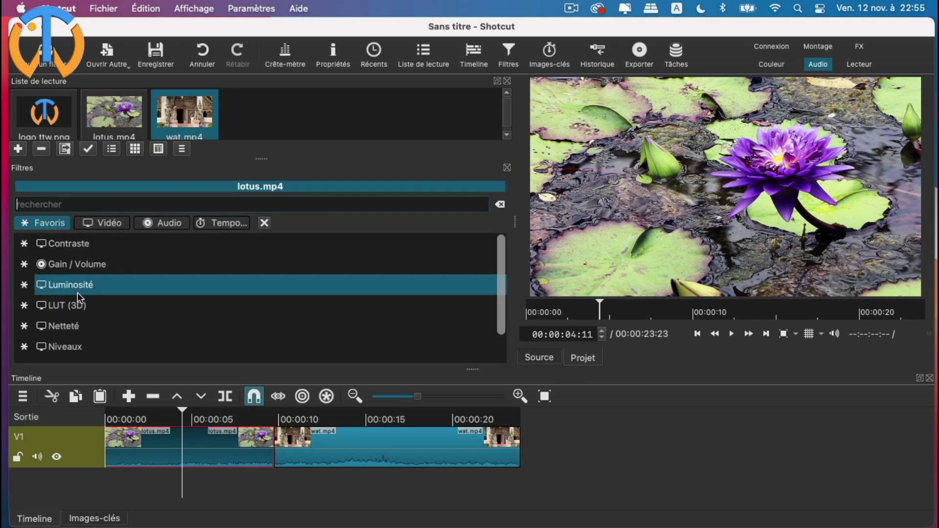
pyautogui.click(78, 293)
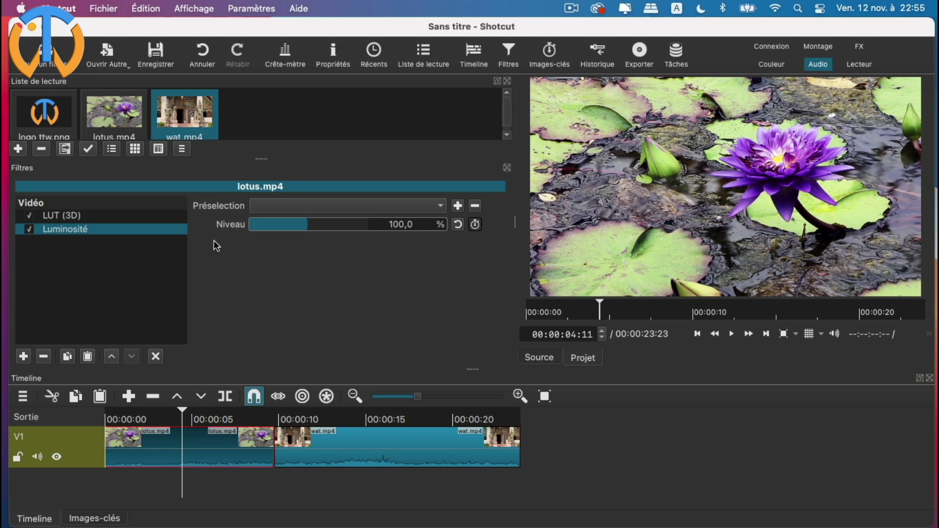
pyautogui.moveTo(309, 227); pyautogui.dragTo(320, 227)
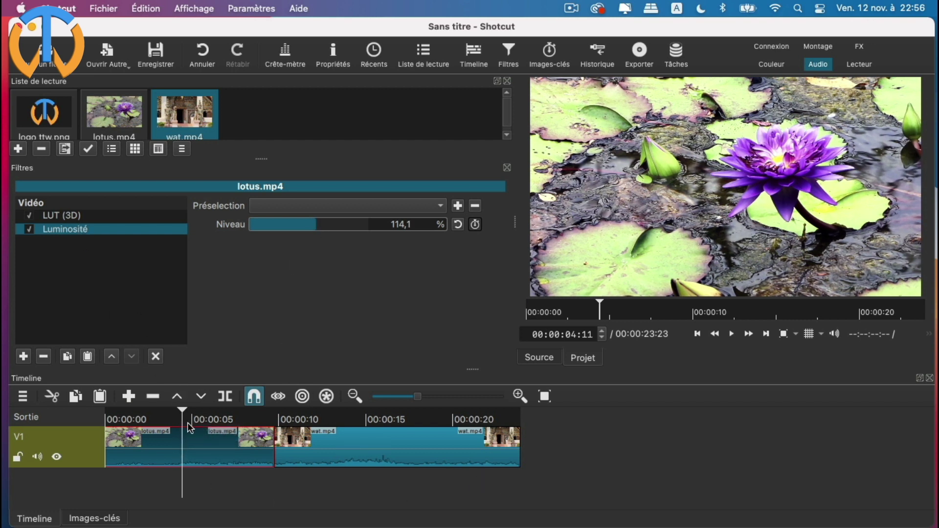
# Play the timeline from the beginning into the wat.mp4 clip to compare the filtered and unfiltered clips, and pause playback
pyautogui.moveTo(184, 413); pyautogui.dragTo(100, 415)
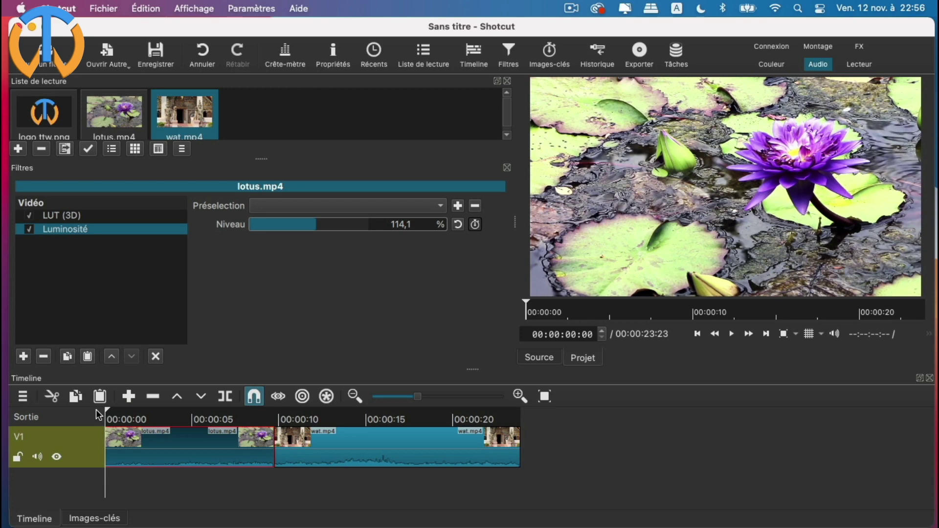
pyautogui.press('space')
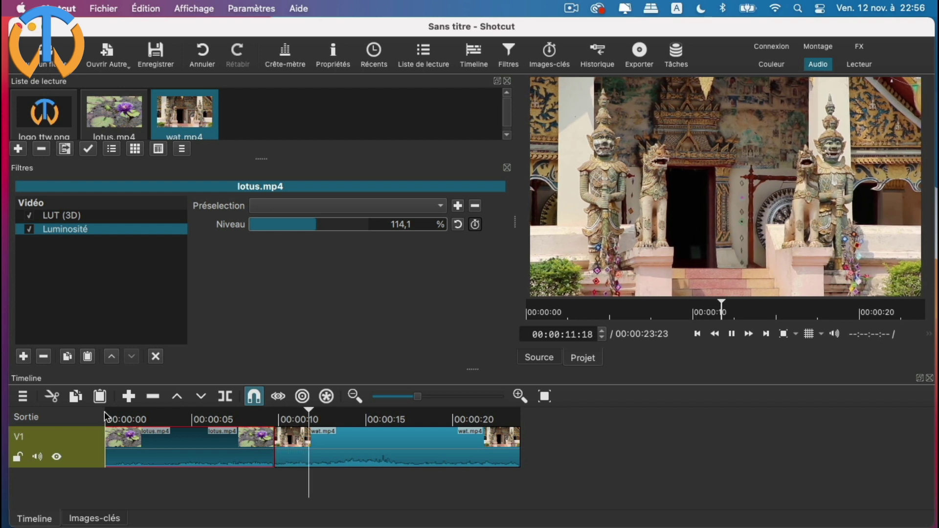
pyautogui.click(731, 334)
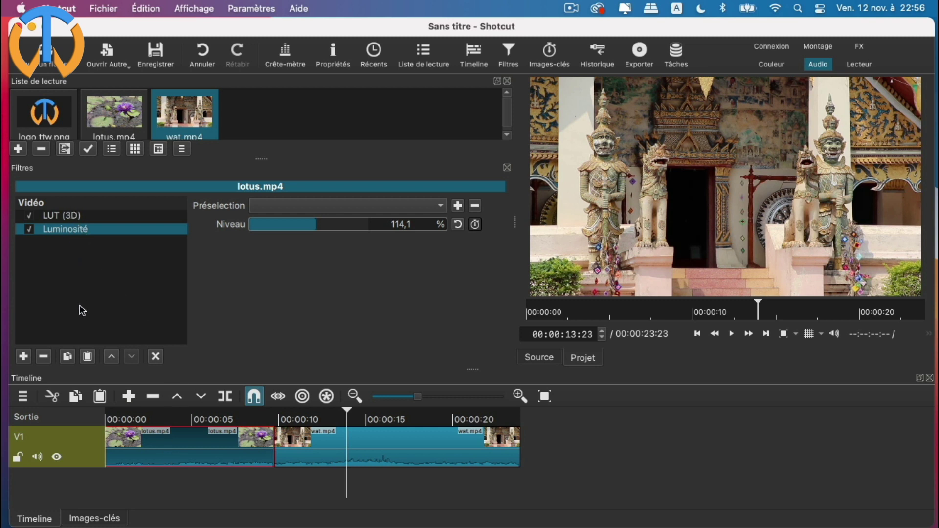
# Add the LUT (3D) filter to the wat.mp4 clip and load Azrael 93.CUBE into it
pyautogui.click(387, 443)
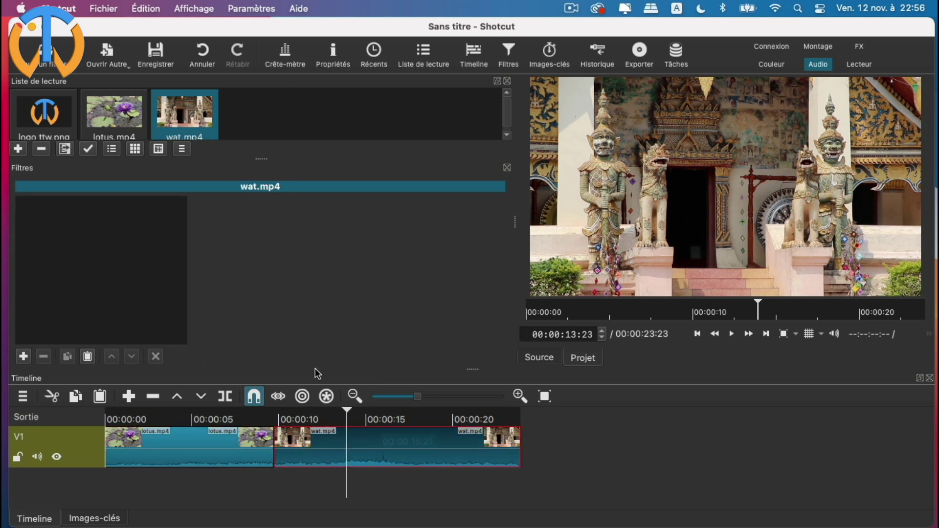
pyautogui.click(23, 357)
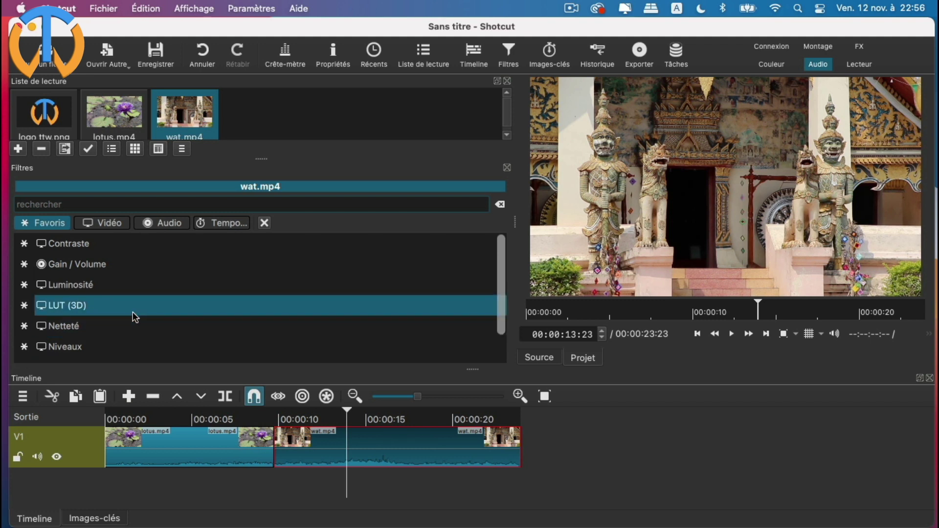
pyautogui.click(42, 306)
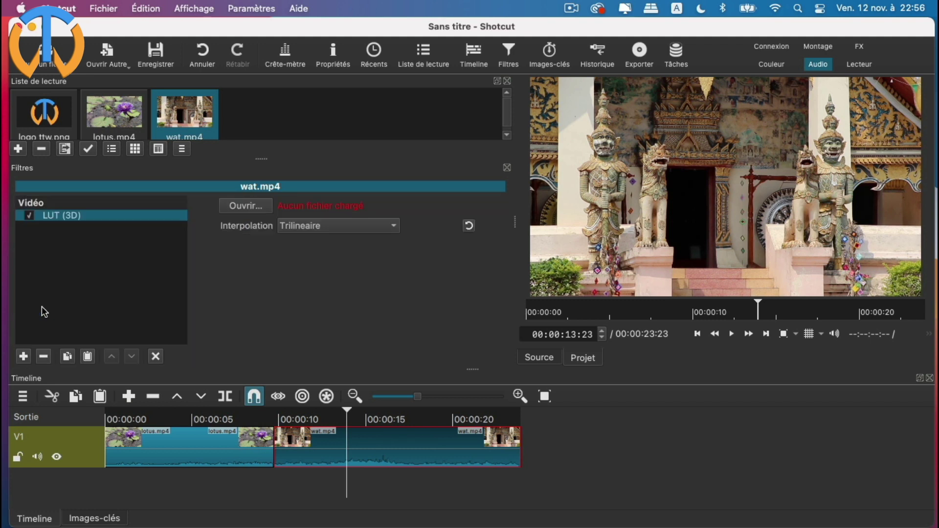
pyautogui.click(253, 207)
pyautogui.click(358, 154)
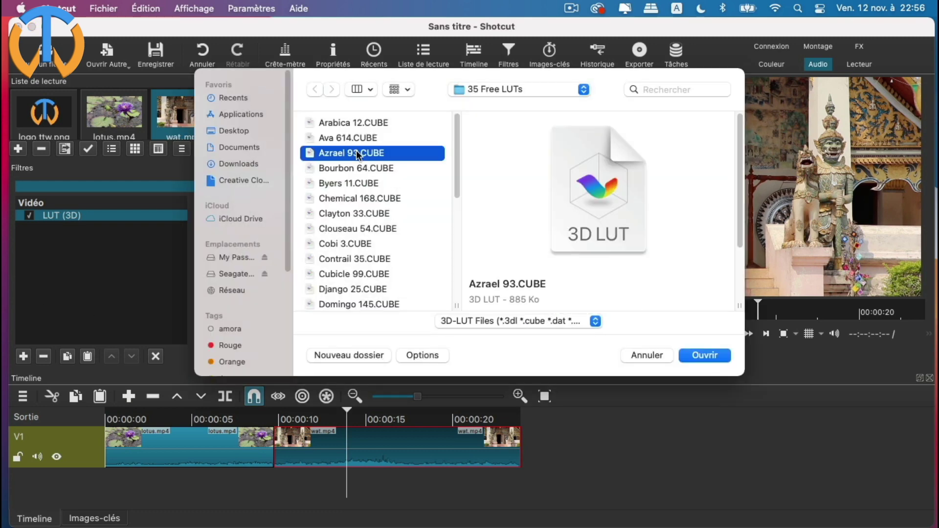
pyautogui.click(706, 356)
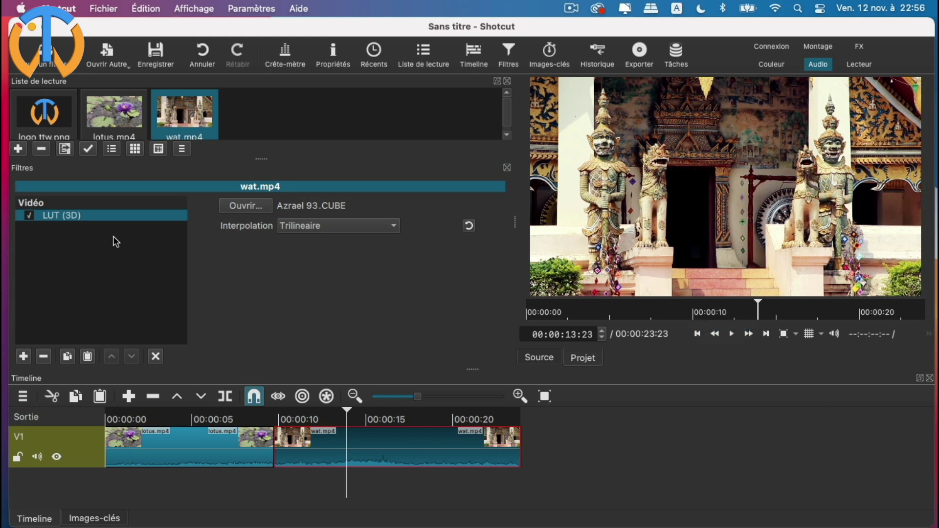
# Add the Luminosité filter to the wat.mp4 clip and raise its level to 105,1 %
pyautogui.click(23, 357)
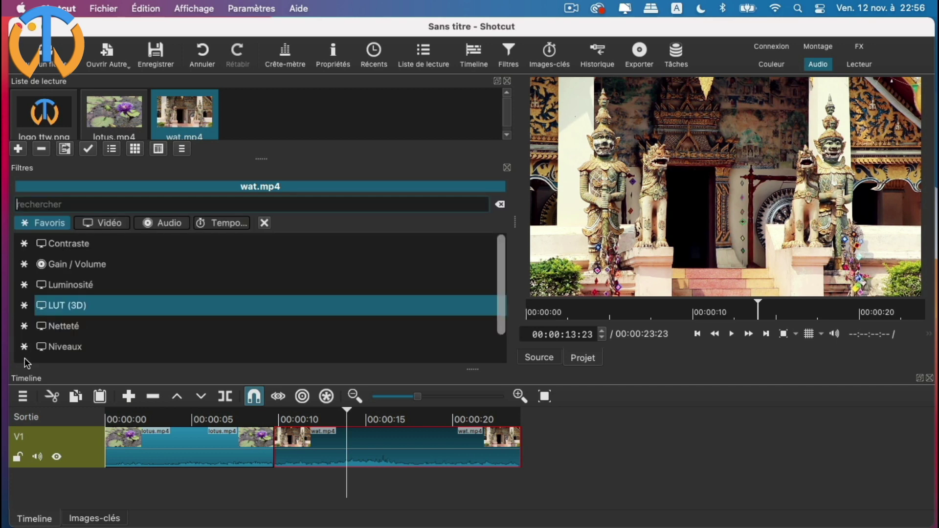
pyautogui.click(69, 284)
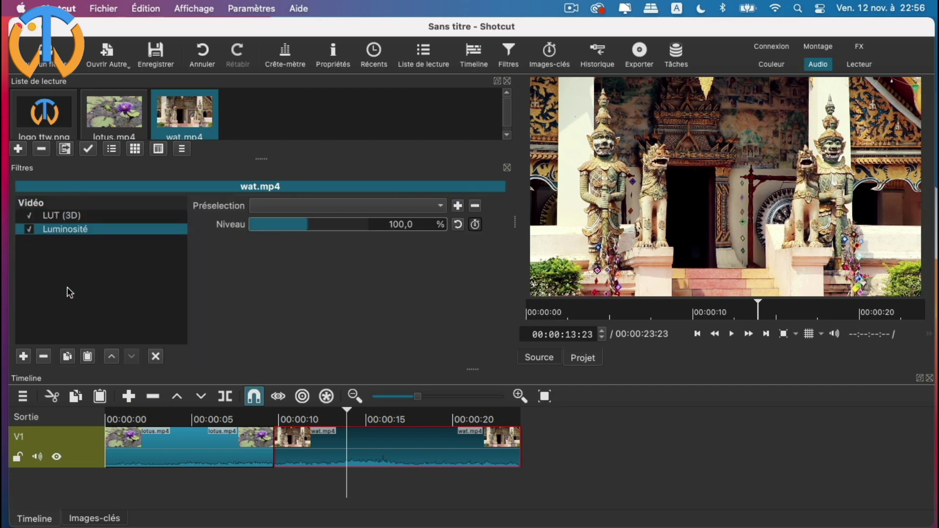
pyautogui.moveTo(308, 228)
pyautogui.mouseDown()
pyautogui.moveTo(302, 224)
pyautogui.moveTo(313, 227)
pyautogui.mouseUp()
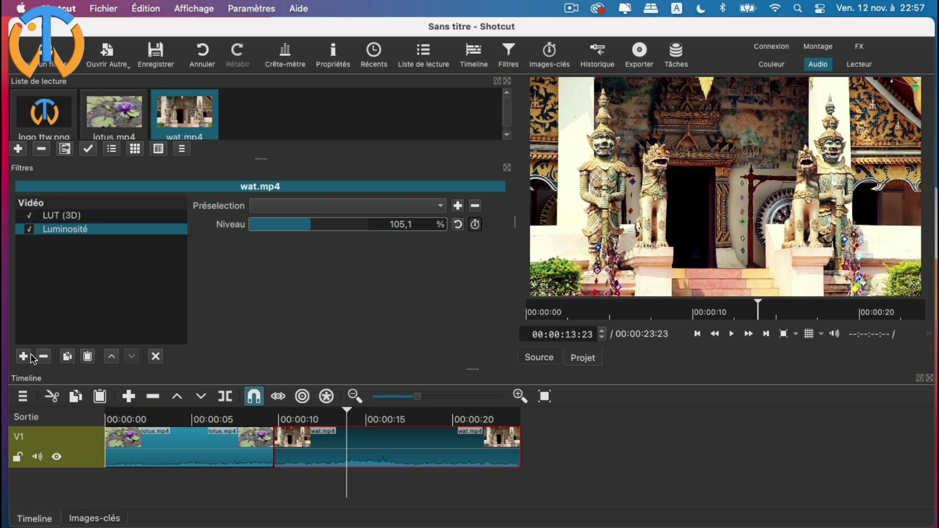
# Compare the wat.mp4 clip with its LUT (3D) filter disabled and re-enabled, and review the graded lotus clip on the timeline
pyautogui.click(30, 218)
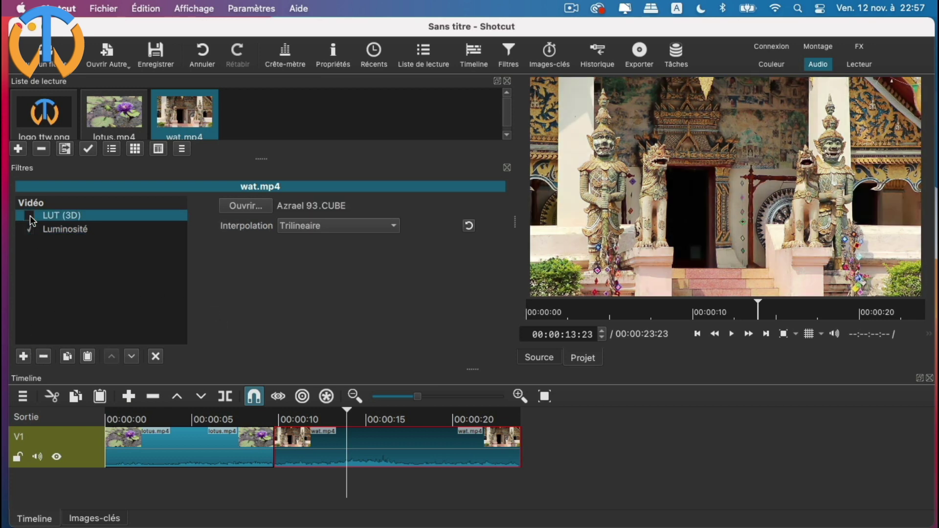
pyautogui.click(30, 217)
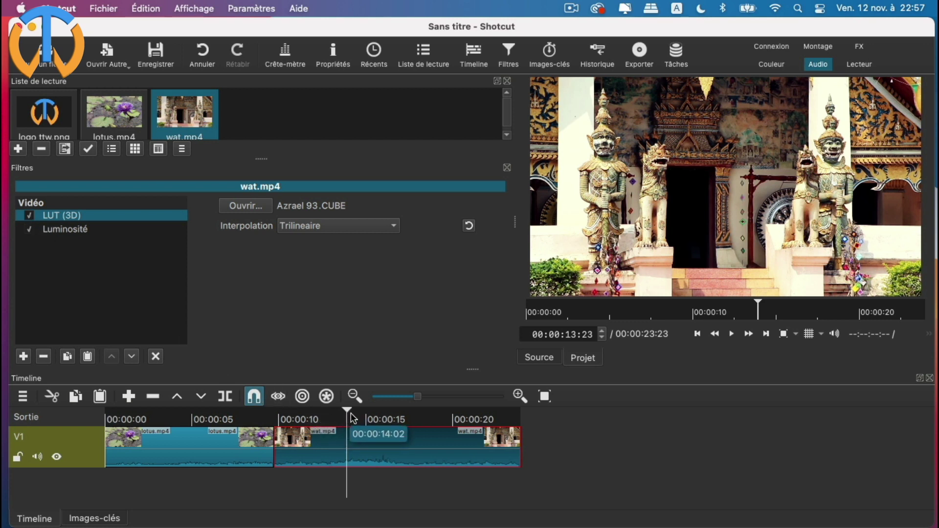
pyautogui.moveTo(347, 415); pyautogui.dragTo(203, 415)
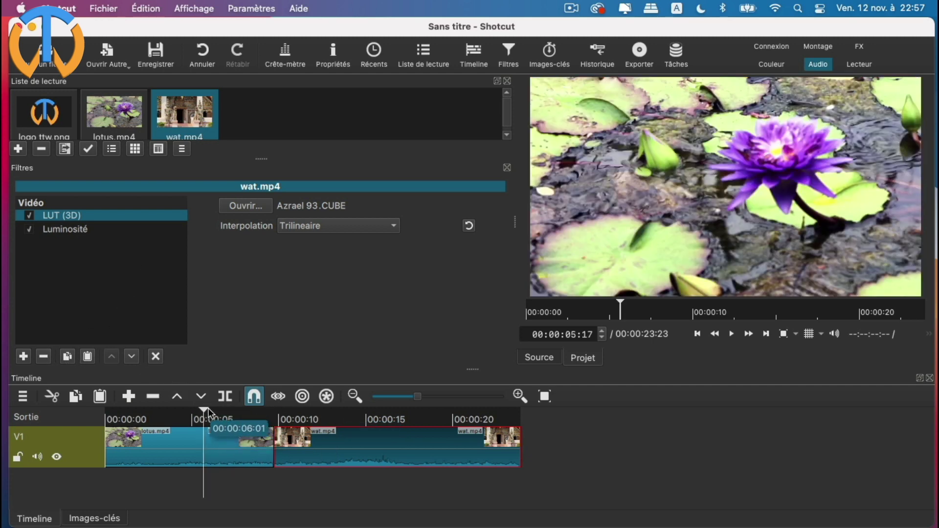
pyautogui.moveTo(204, 411); pyautogui.dragTo(166, 413)
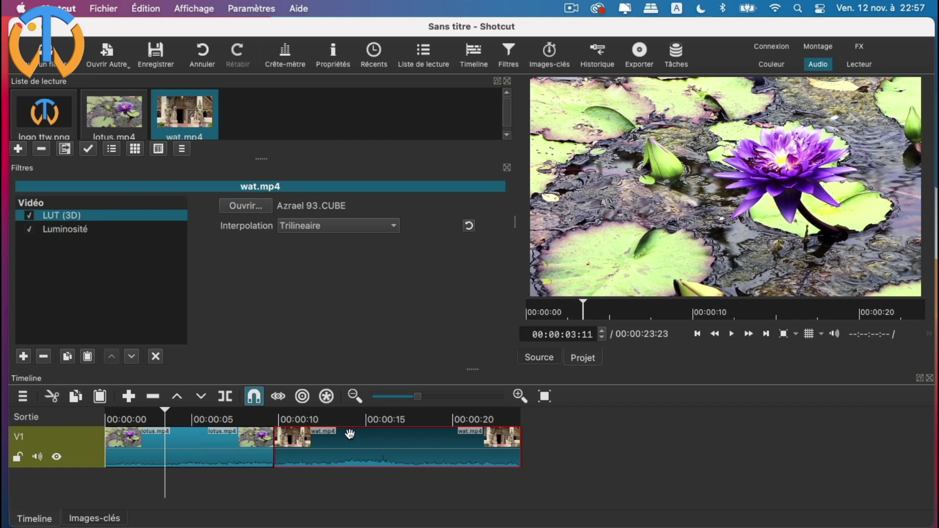
# Overlap the wat.mp4 clip onto the end of the lotus clip by about 1 second to form a transition, and play it back
pyautogui.moveTo(358, 438); pyautogui.dragTo(337, 439)
pyautogui.press('space')
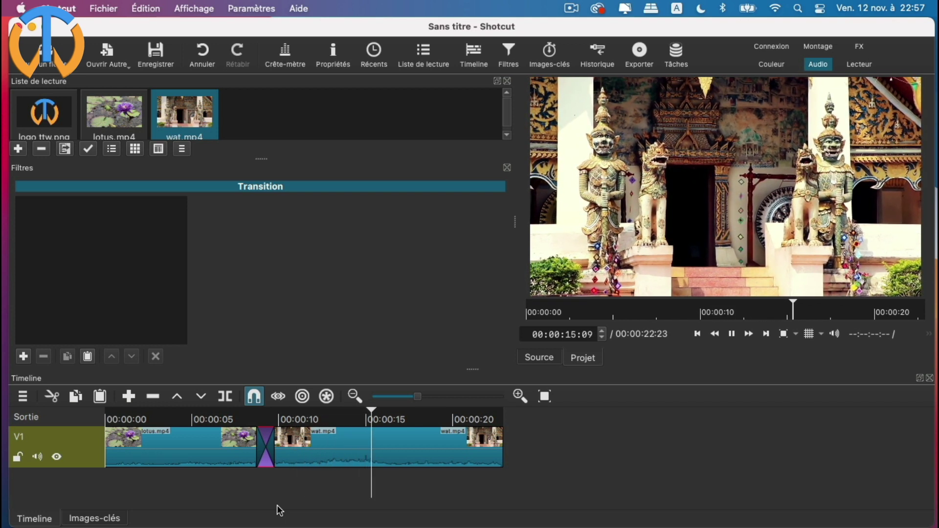
pyautogui.press('space')
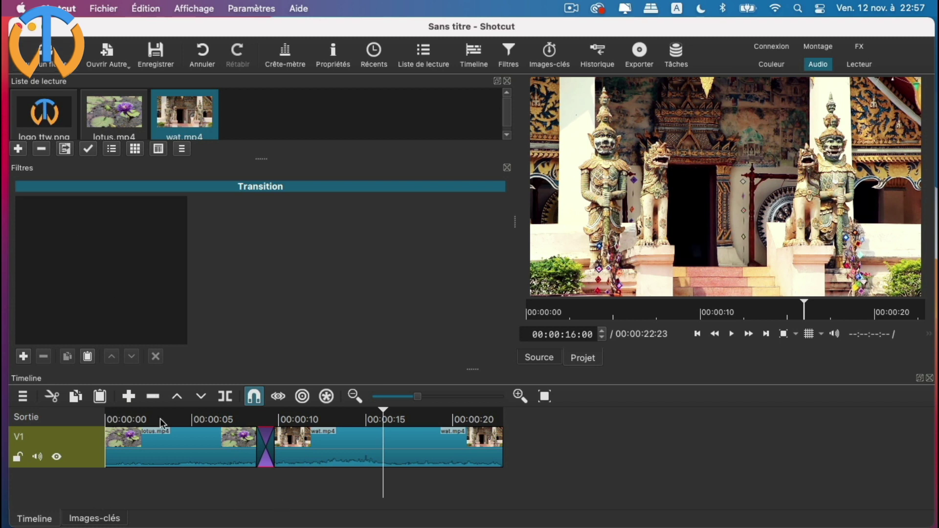
# Add a second video track above track V1
pyautogui.click(85, 462)
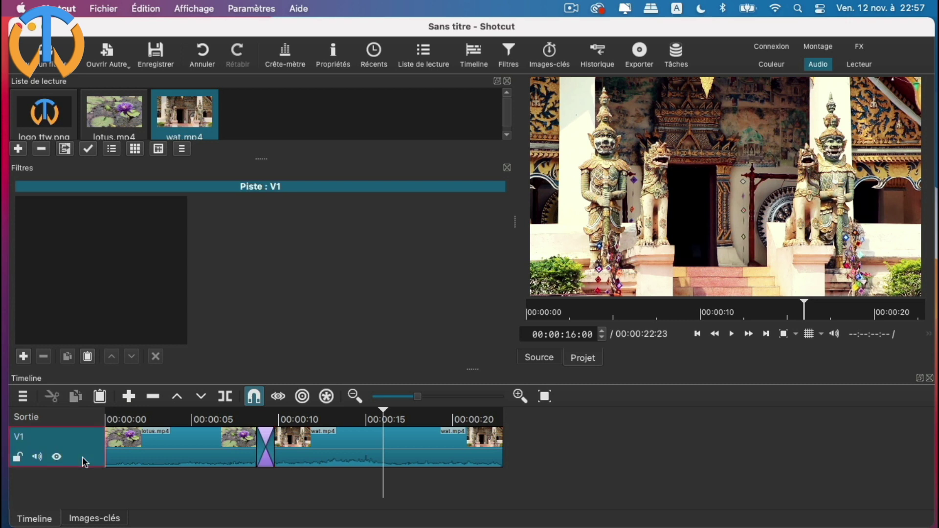
pyautogui.rightClick(84, 462)
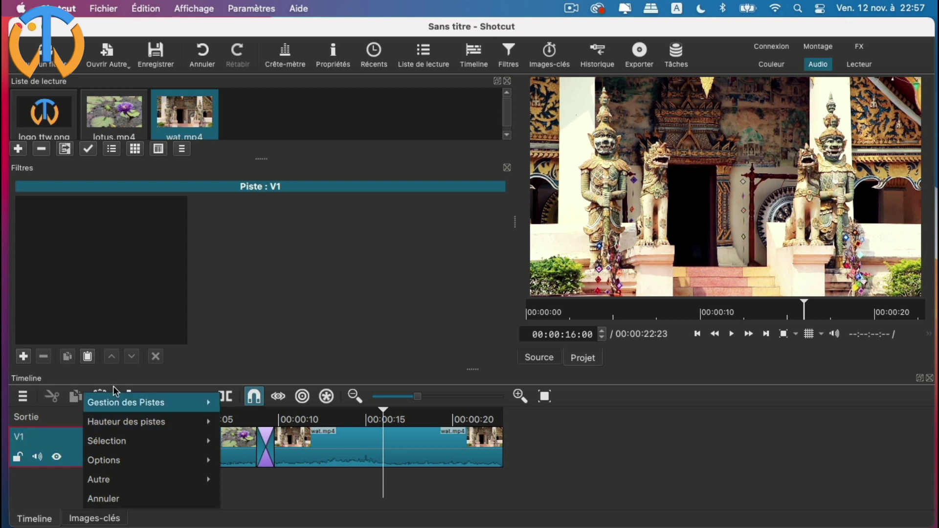
pyautogui.moveTo(113, 408)
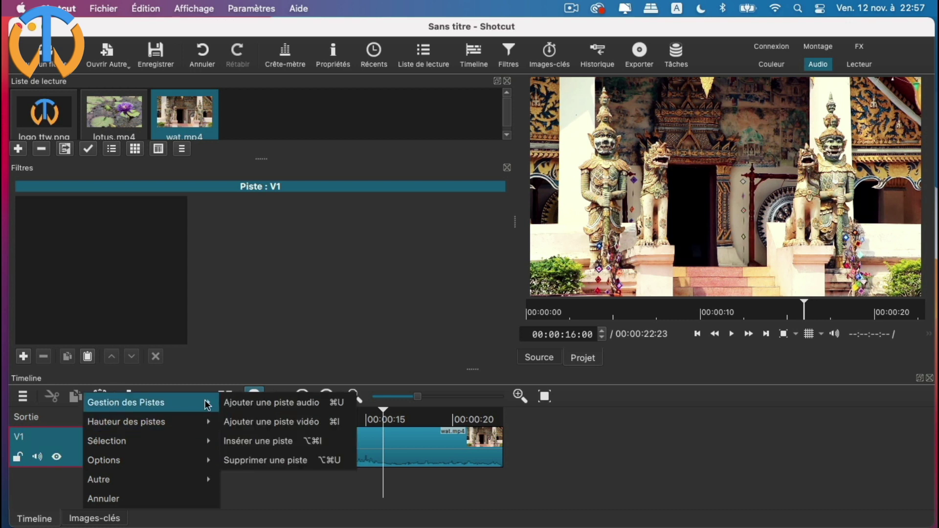
pyautogui.click(277, 423)
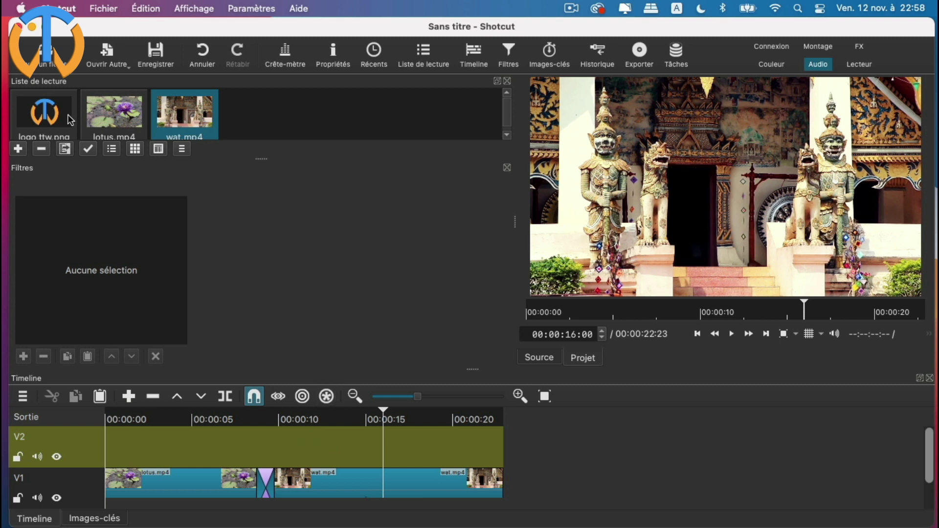
# Place logo ttw.png on track V2, extend it across the full length of the timeline, and check it over the lotus clip
pyautogui.click(52, 118)
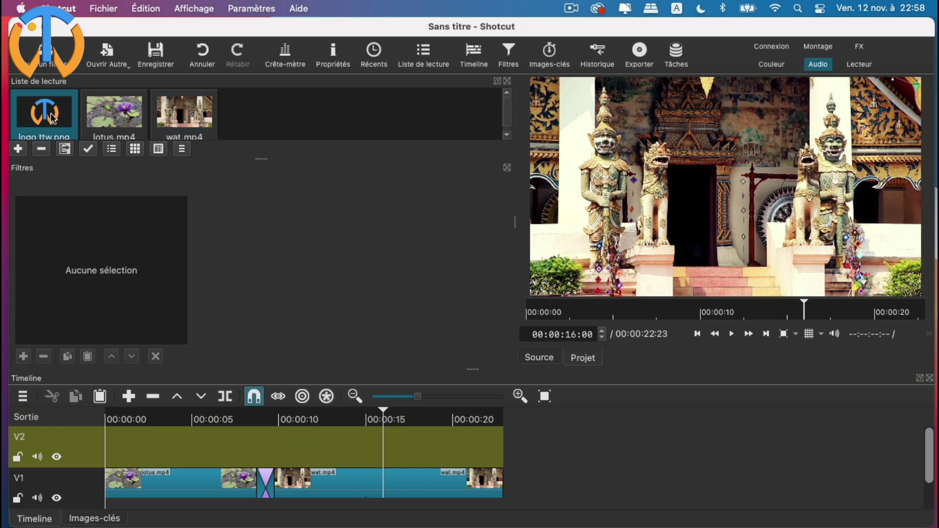
pyautogui.click(507, 169)
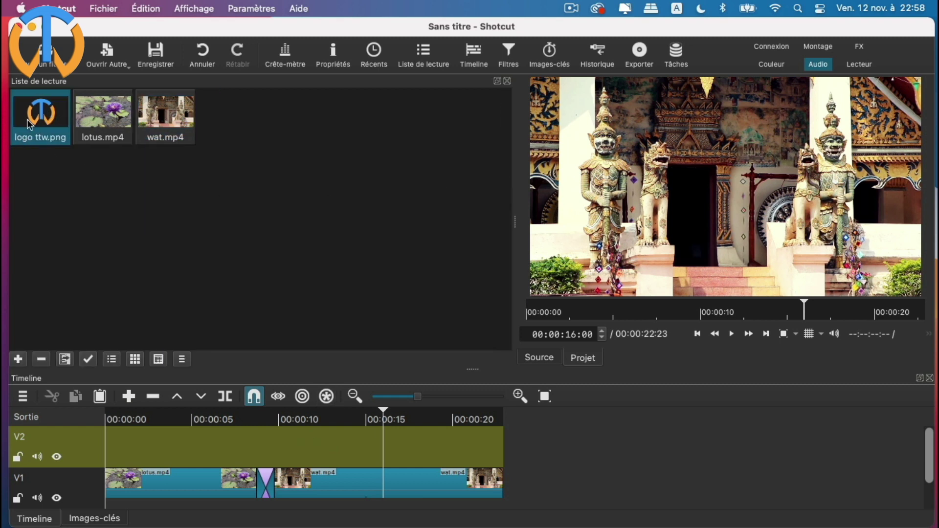
pyautogui.moveTo(28, 123); pyautogui.dragTo(188, 437)
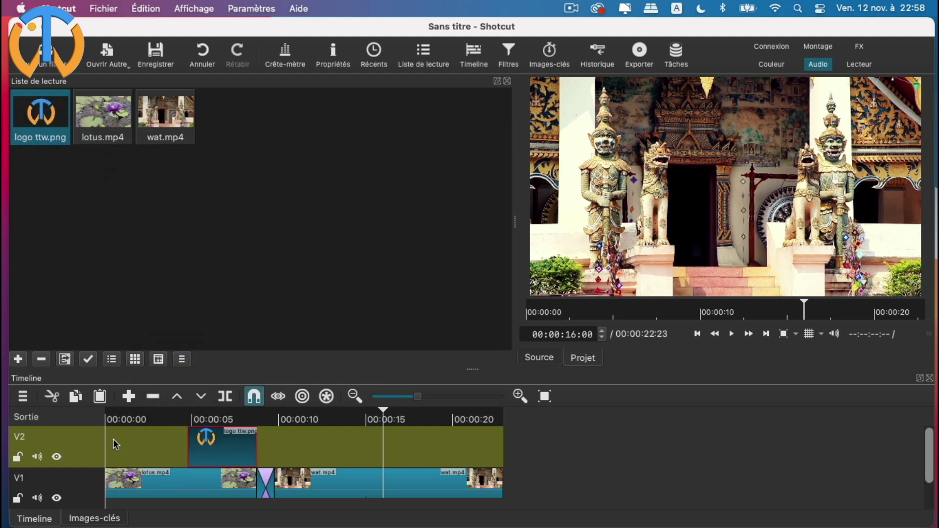
pyautogui.moveTo(222, 457); pyautogui.dragTo(507, 440)
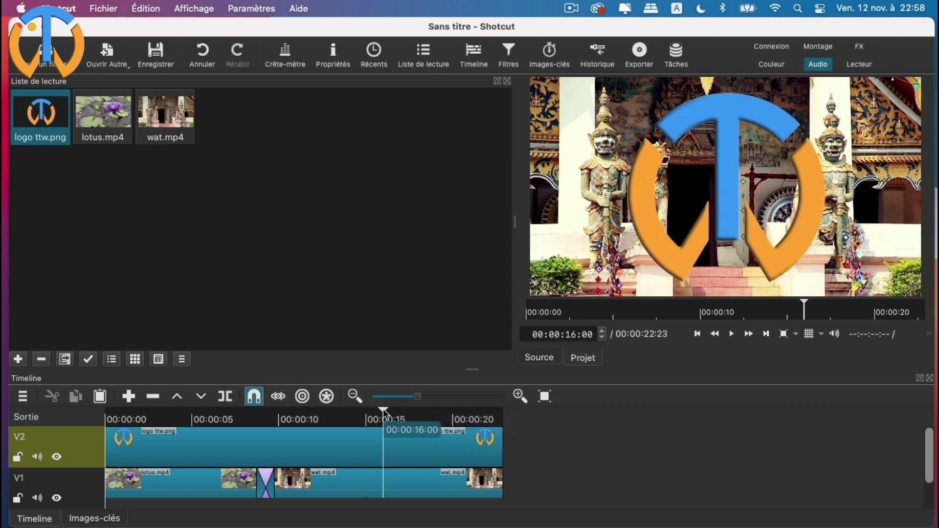
pyautogui.moveTo(382, 413); pyautogui.dragTo(224, 457)
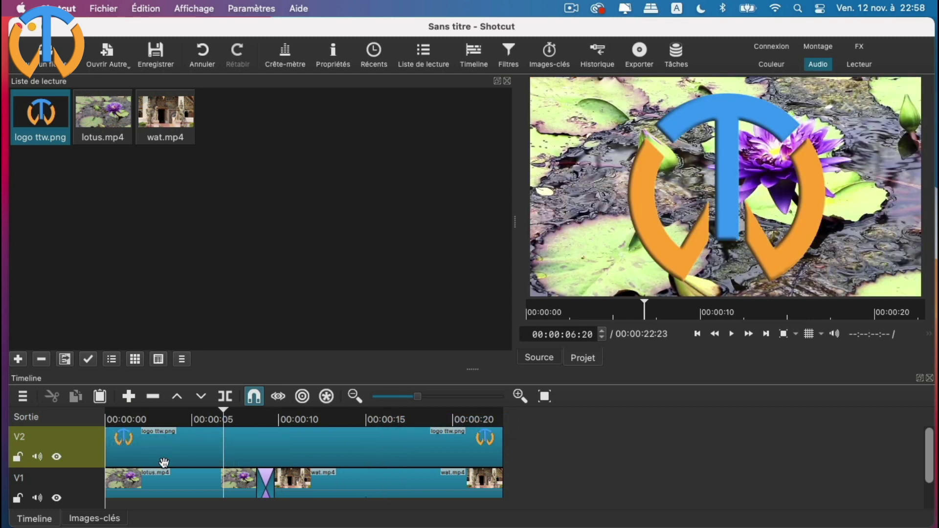
# Add the Taille,Position & Rotation filter from the favourites to the logo ttw.png clip on track V2
pyautogui.click(362, 441)
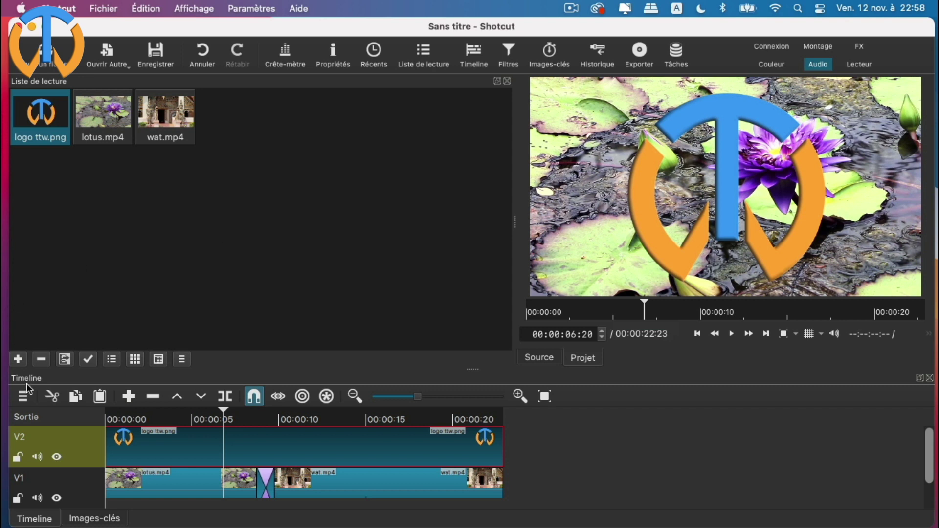
pyautogui.click(509, 58)
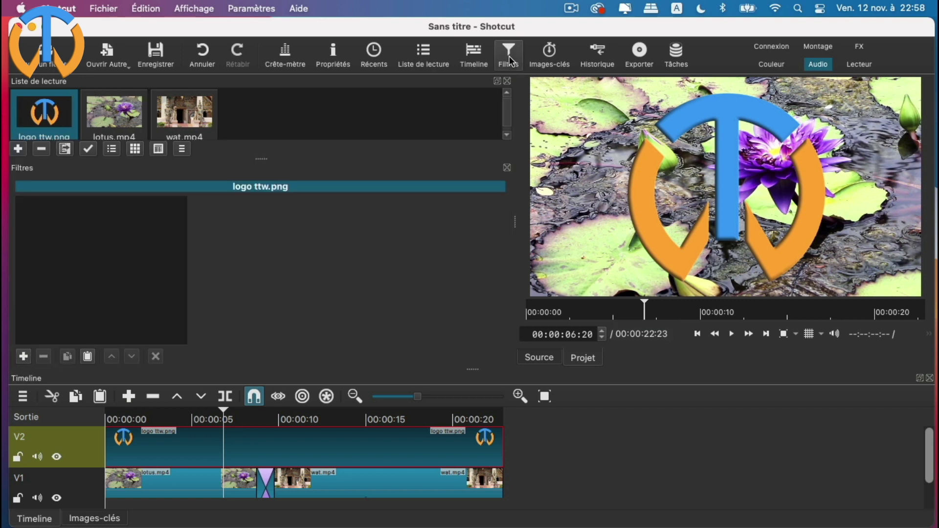
pyautogui.click(23, 356)
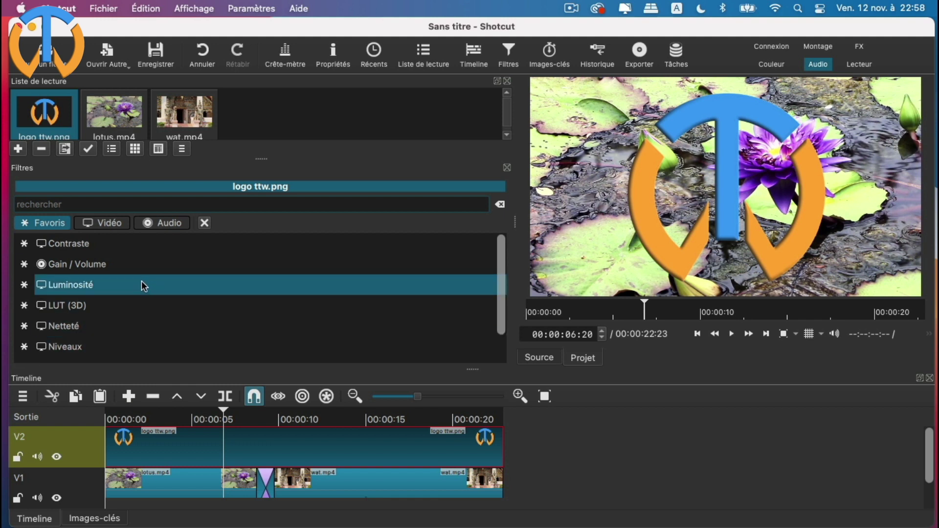
pyautogui.scroll(-2, 143, 286)
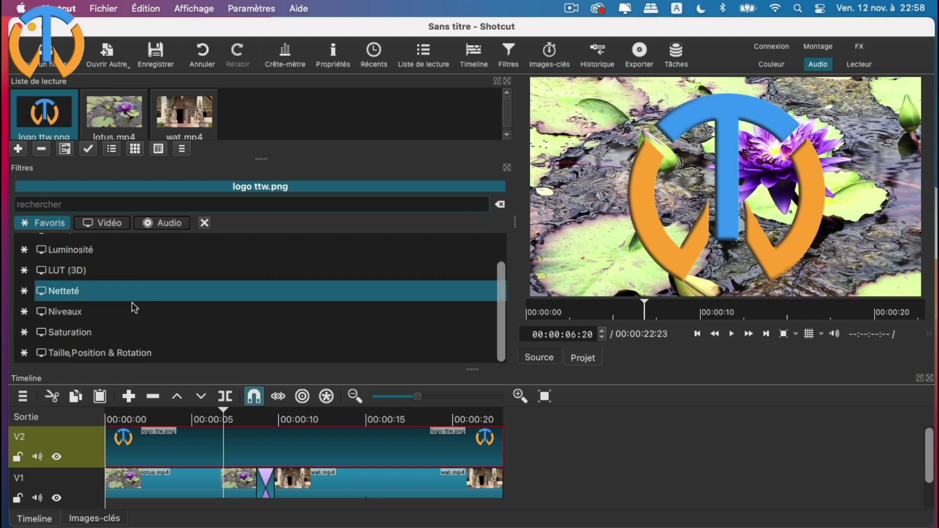
pyautogui.scroll(1, 171, 342)
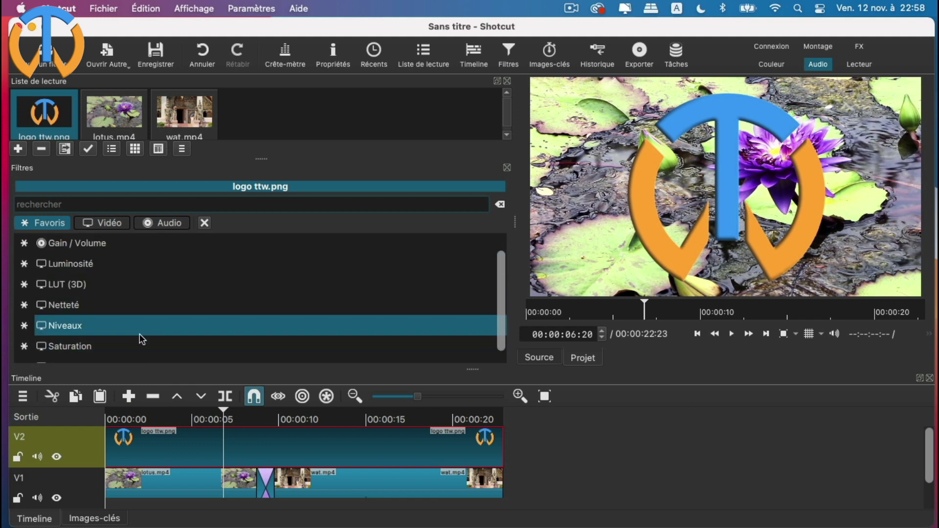
pyautogui.scroll(-1, 139, 345)
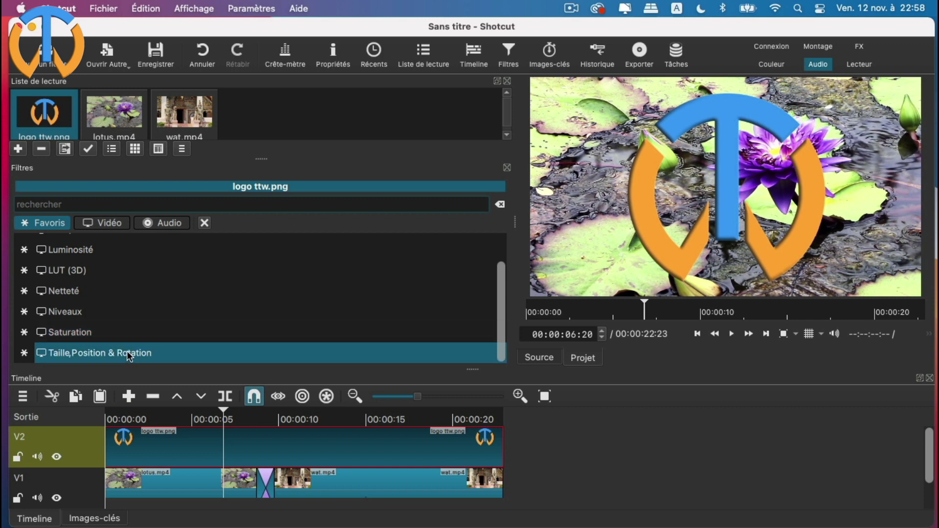
pyautogui.click(130, 355)
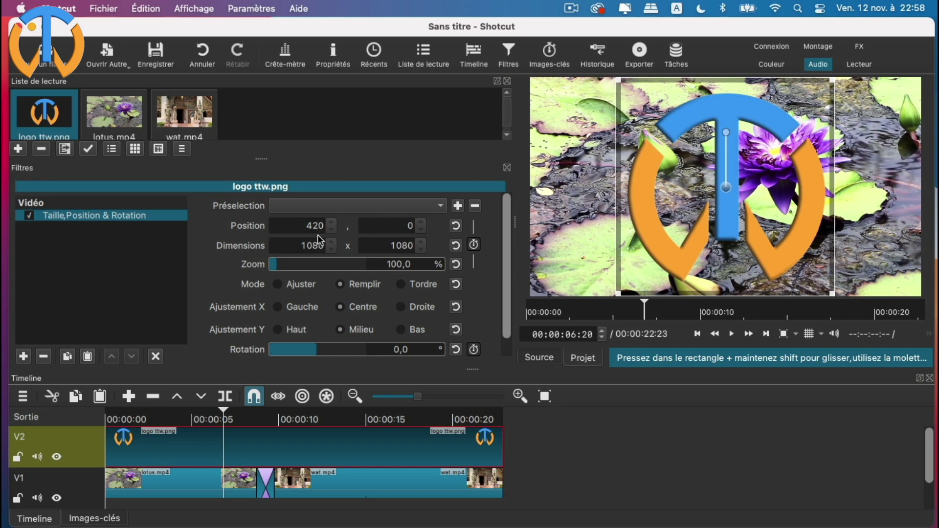
# Scale the logo to 25 % zoom and move it into the upper-left corner of the video frame
pyautogui.scroll(-5, 276, 270)
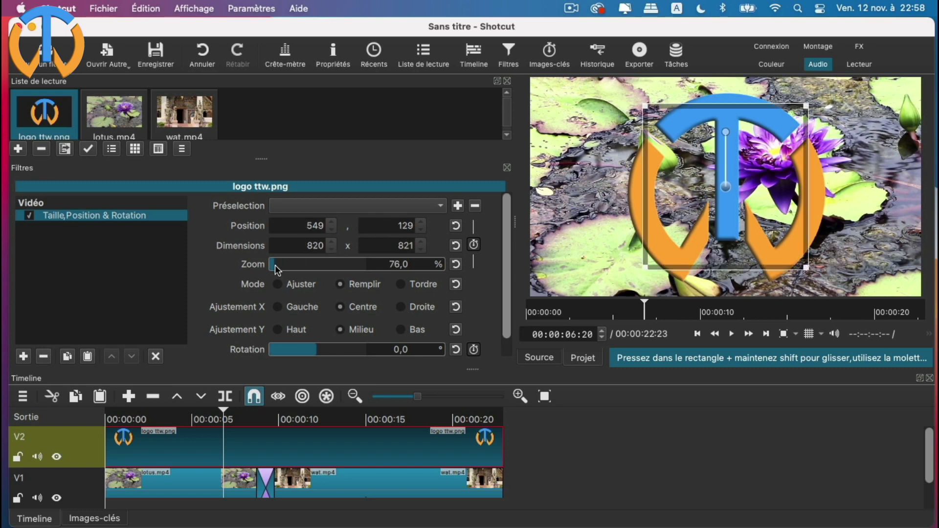
pyautogui.scroll(-2, 276, 269)
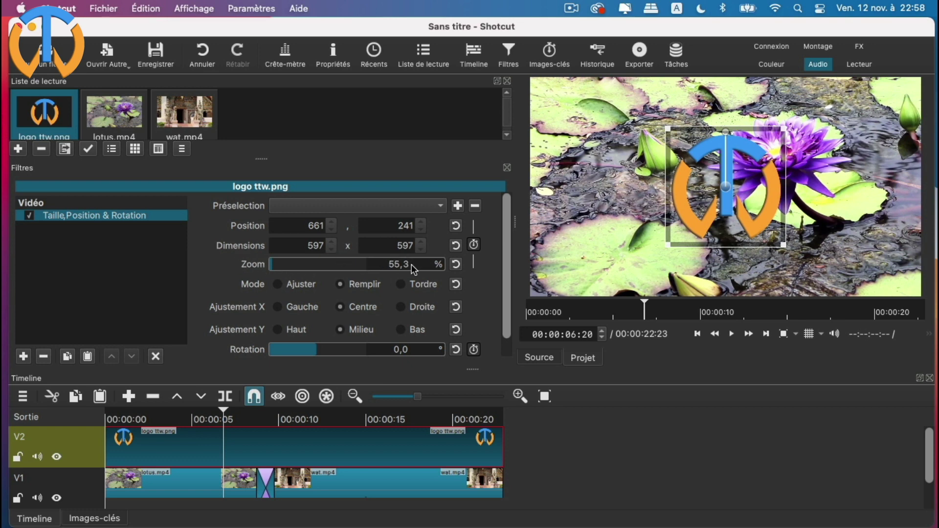
pyautogui.moveTo(411, 266); pyautogui.dragTo(379, 267)
pyautogui.write('25')
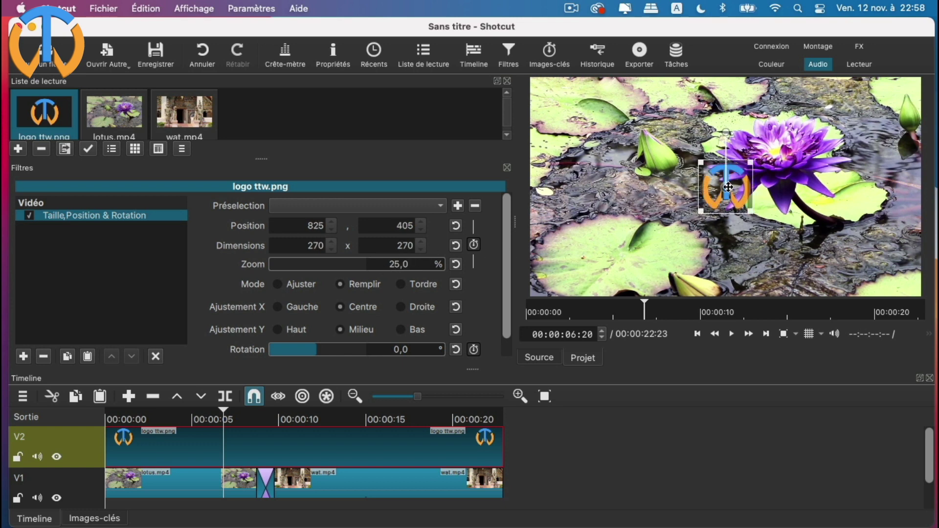
pyautogui.moveTo(728, 187); pyautogui.dragTo(554, 109)
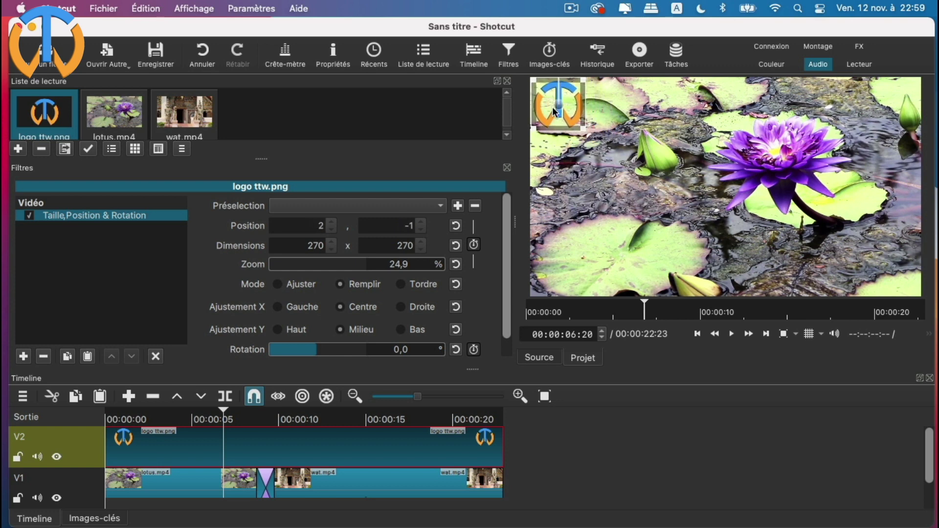
# Play the timeline from the beginning through the transition into the wat.mp4 clip to review the logo overlay, and pause playback
pyautogui.click(311, 478)
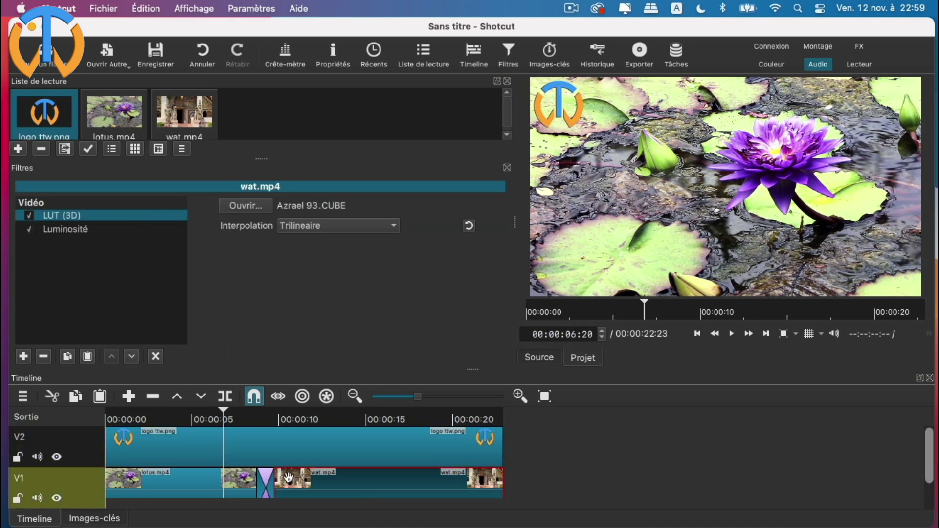
pyautogui.moveTo(223, 415); pyautogui.dragTo(104, 416)
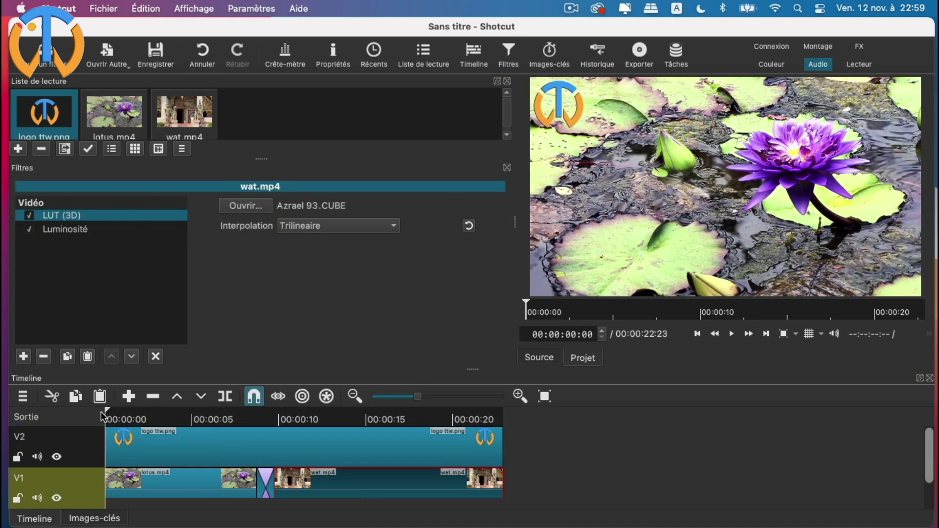
pyautogui.press('space')
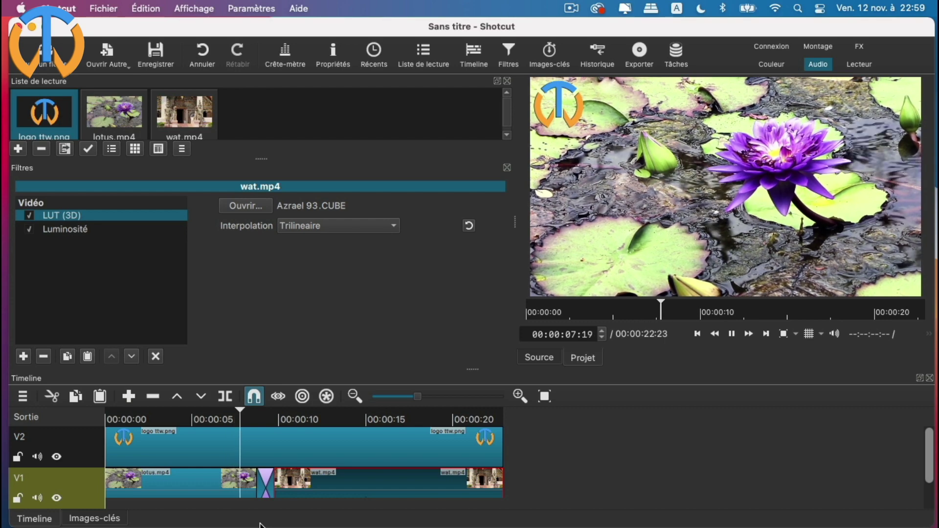
pyautogui.press('space')
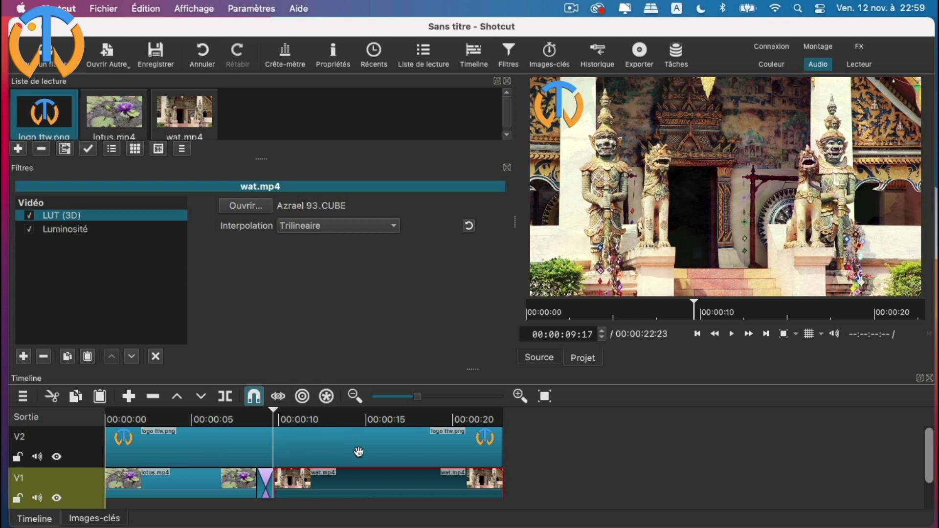
# Split the logo ttw.png clip at 00:00:09:17, where the wat.mp4 clip begins, and inspect the filter settings of both parts
pyautogui.click(146, 447)
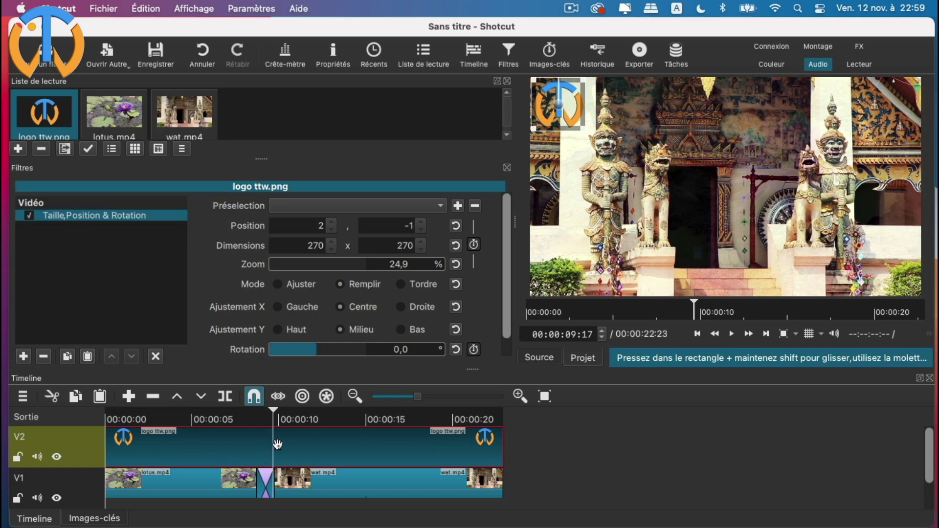
pyautogui.press('s')
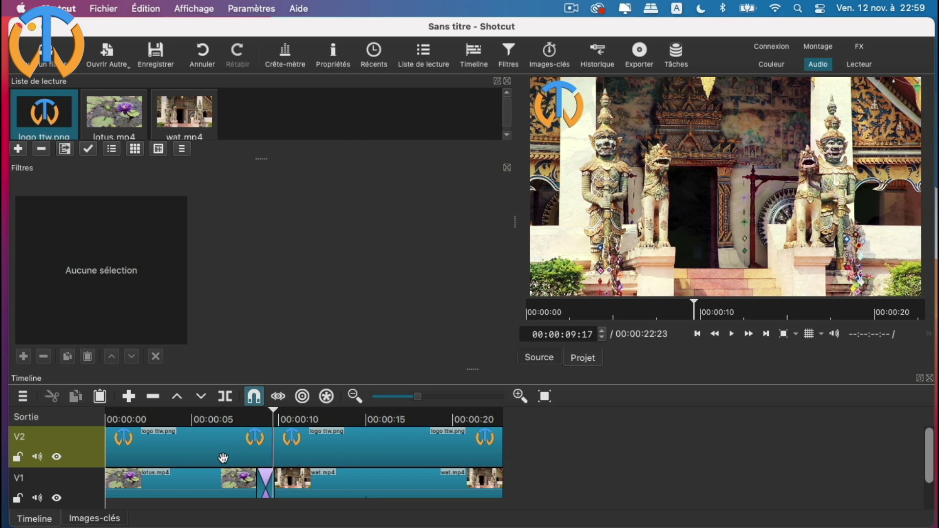
pyautogui.click(172, 444)
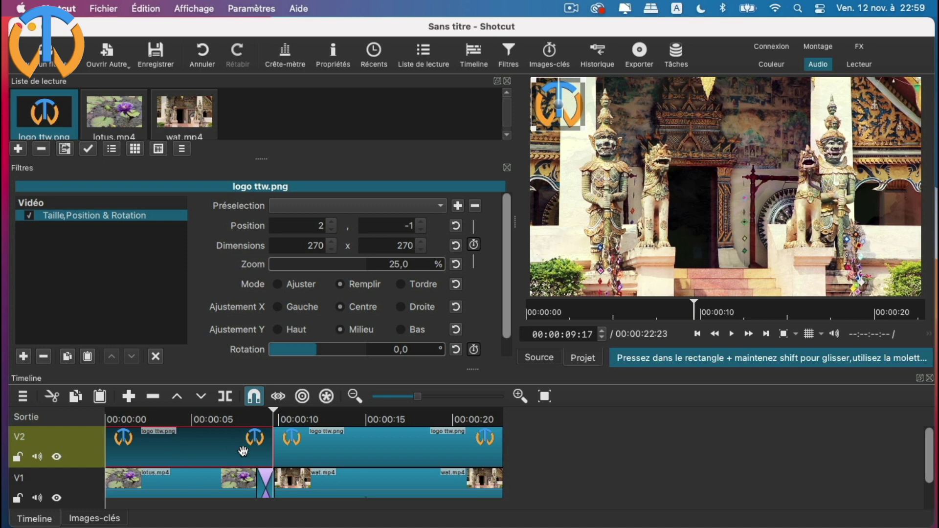
pyautogui.click(368, 447)
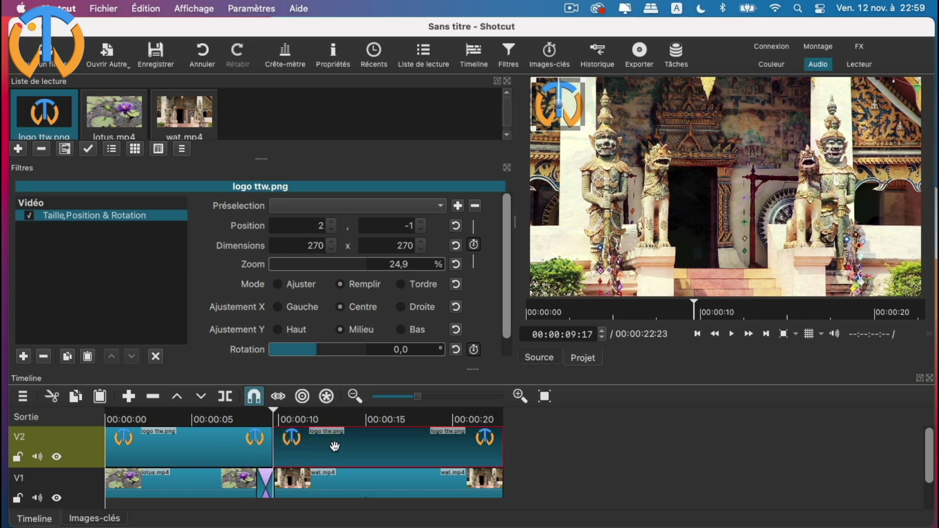
pyautogui.click(206, 446)
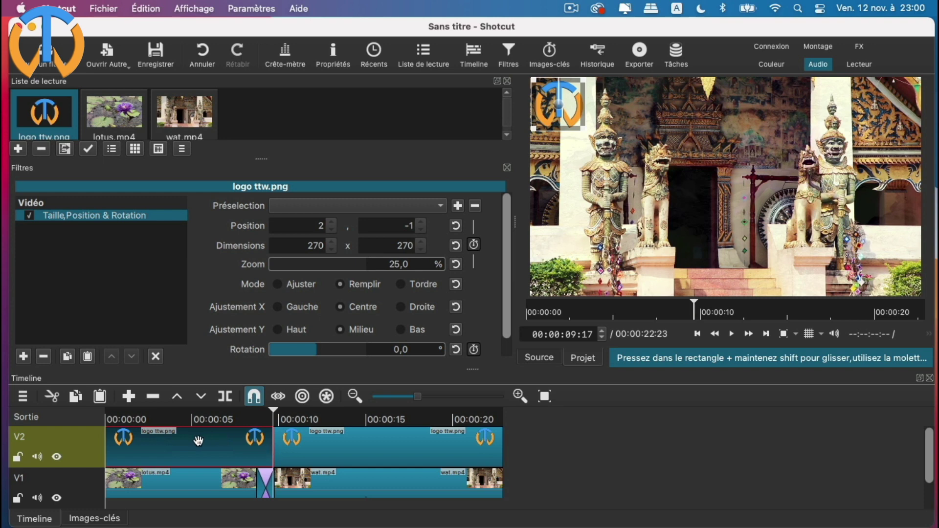
# Move the logo in the second logo ttw.png part on V2 to the lower-left corner of the video frame, at position 2, 818
pyautogui.click(233, 416)
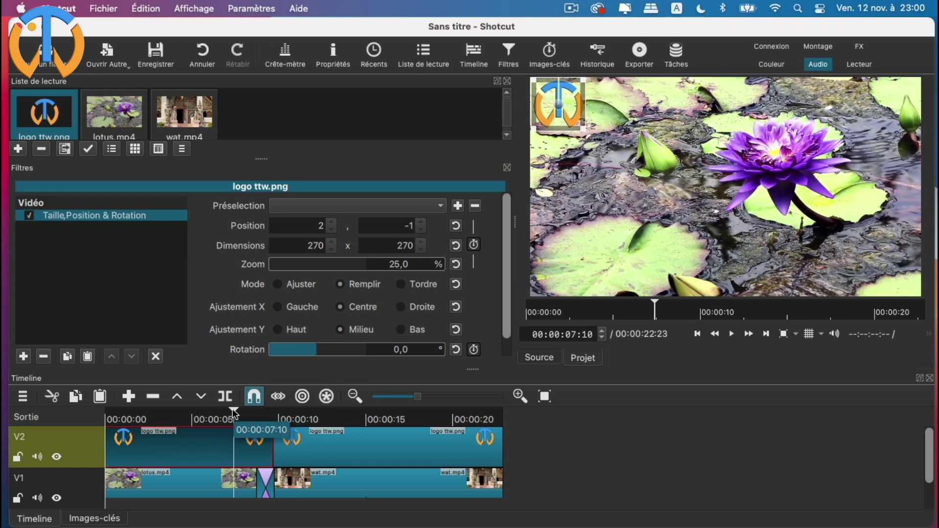
pyautogui.moveTo(234, 417); pyautogui.dragTo(276, 415)
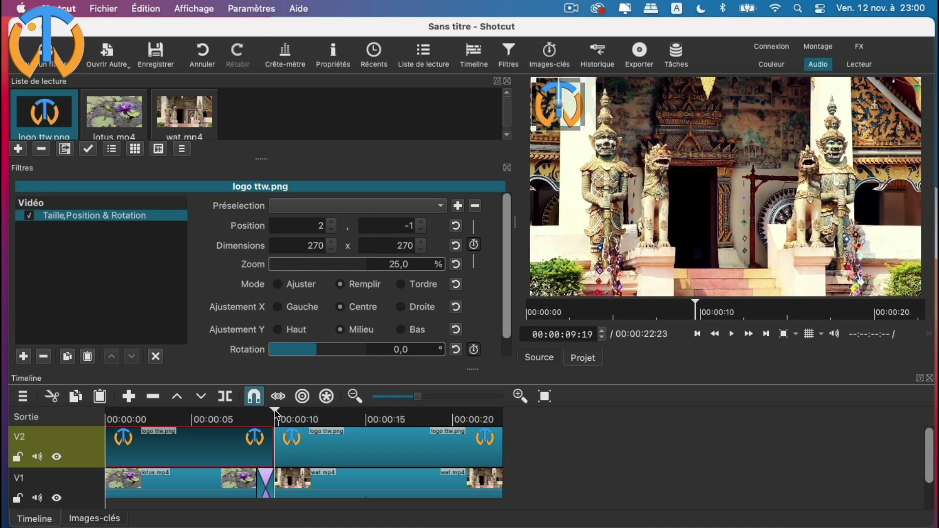
pyautogui.click(302, 442)
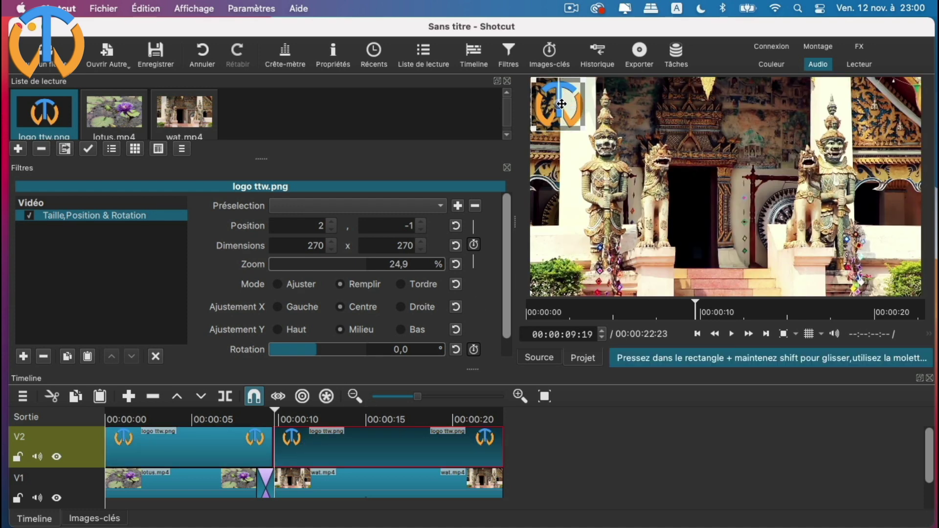
pyautogui.moveTo(561, 104); pyautogui.dragTo(564, 281)
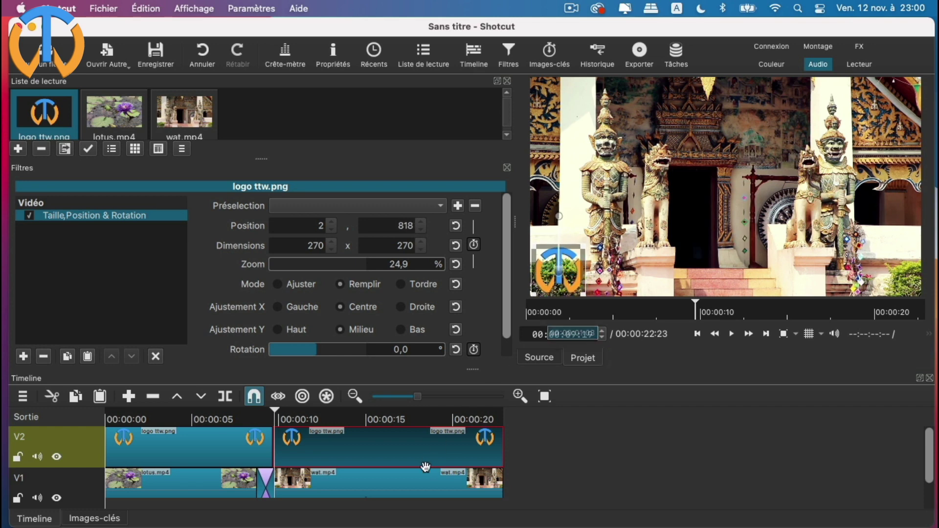
# Play the timeline from 00:00:05:03 into the wat.mp4 clip to review the logo's position change, and pause playback
pyautogui.click(423, 482)
pyautogui.moveTo(277, 415); pyautogui.dragTo(194, 416)
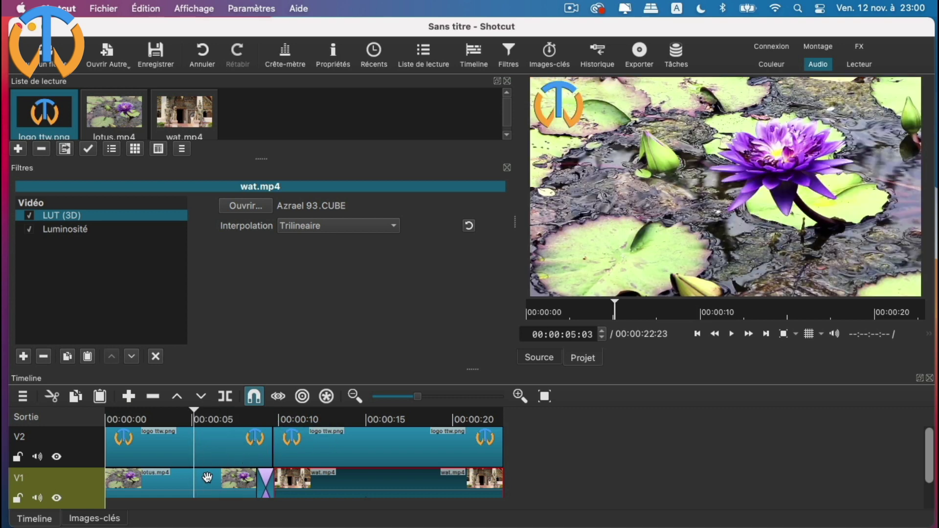
pyautogui.press('space')
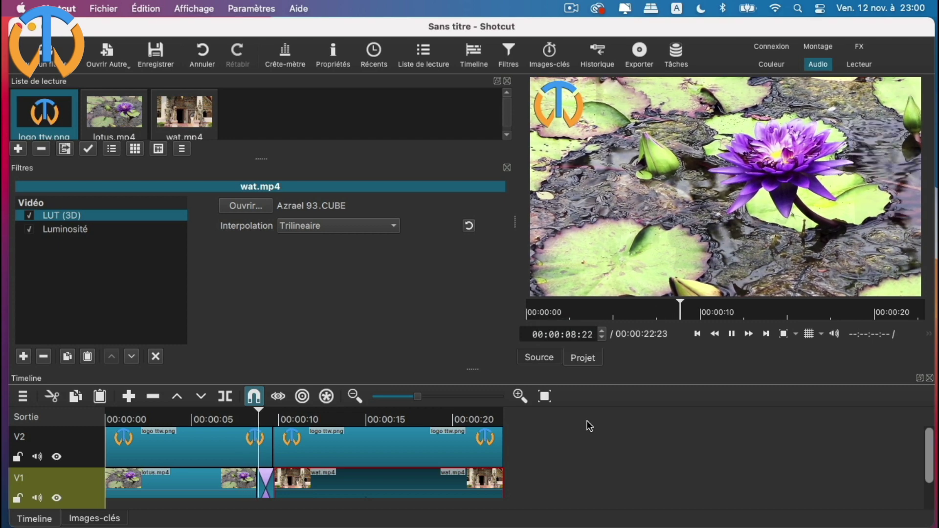
pyautogui.press('space')
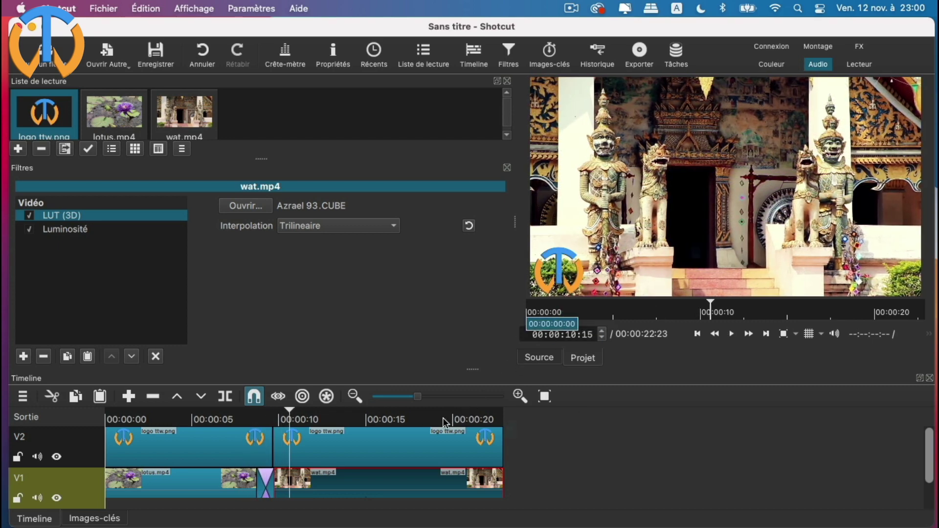
# Raise the logo of the second logo ttw.png part slightly to position 2, 804
pyautogui.press('Up')
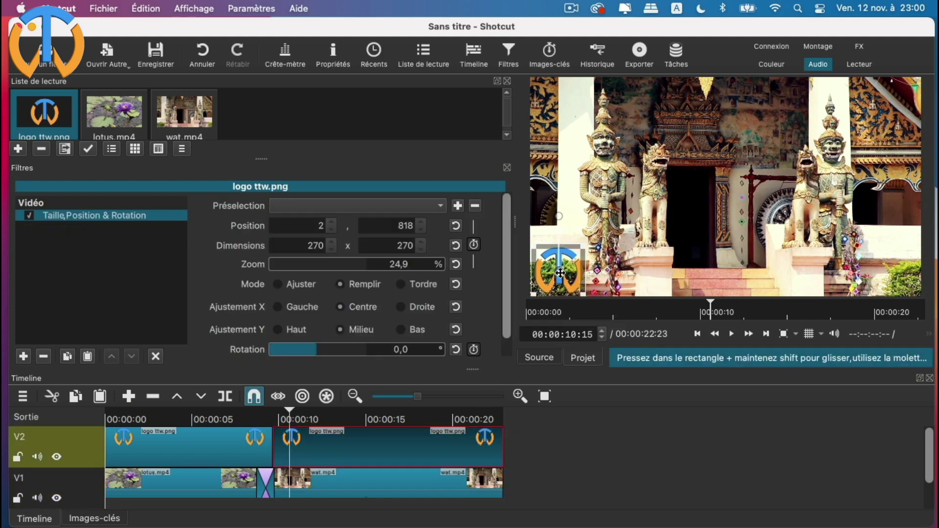
pyautogui.moveTo(560, 267); pyautogui.dragTo(560, 264)
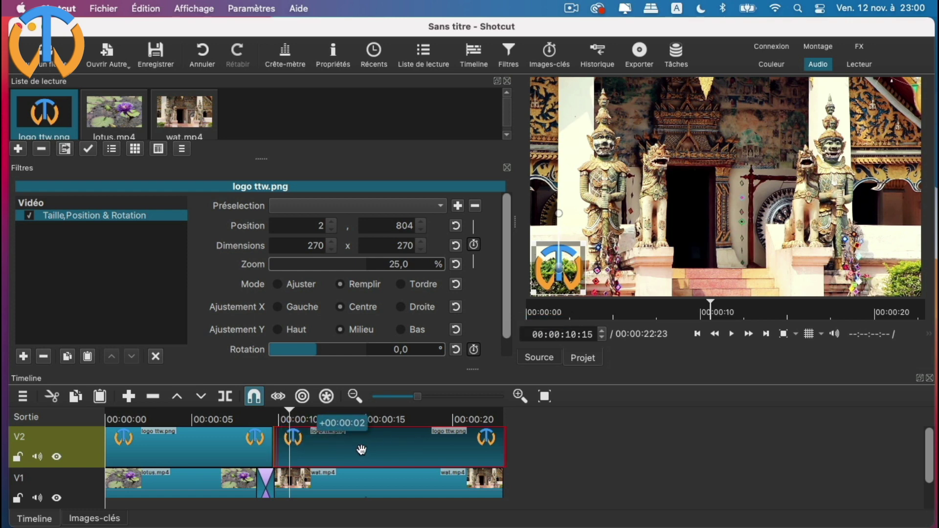
# Overlap the second logo part with the first to create a transition on V2, and extend its end to match the wat.mp4 clip
pyautogui.moveTo(362, 450); pyautogui.dragTo(350, 449)
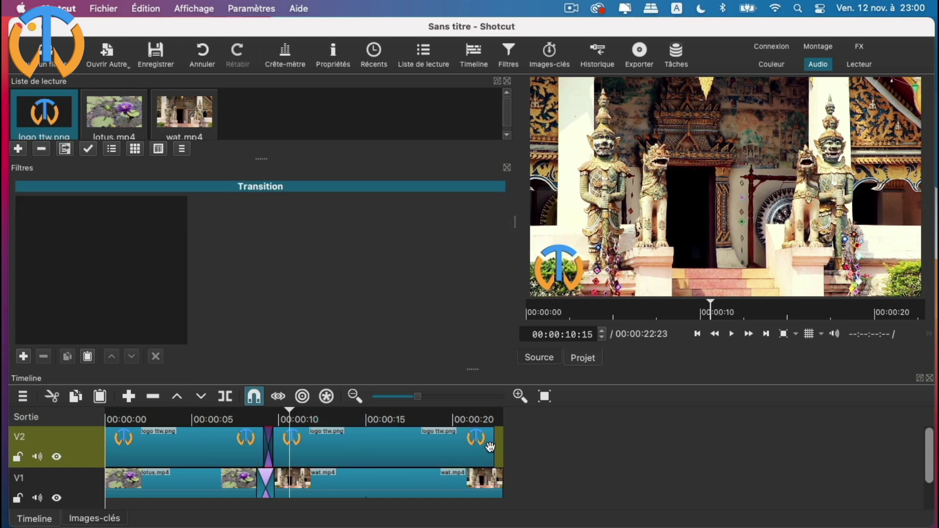
pyautogui.moveTo(503, 445); pyautogui.dragTo(513, 444)
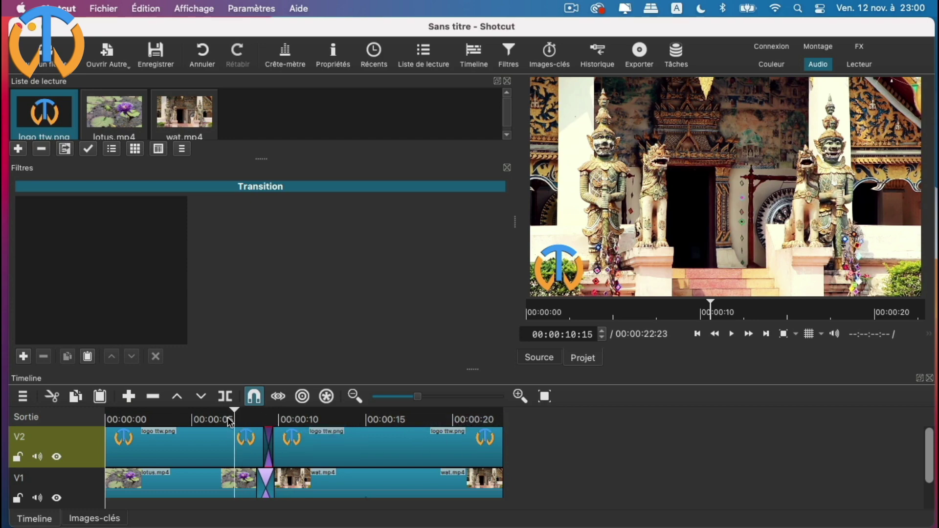
# Play the timeline from the end part of the lotus clip through the logo transition, and pause inside the wat.mp4 clip
pyautogui.click(230, 419)
pyautogui.press('space')
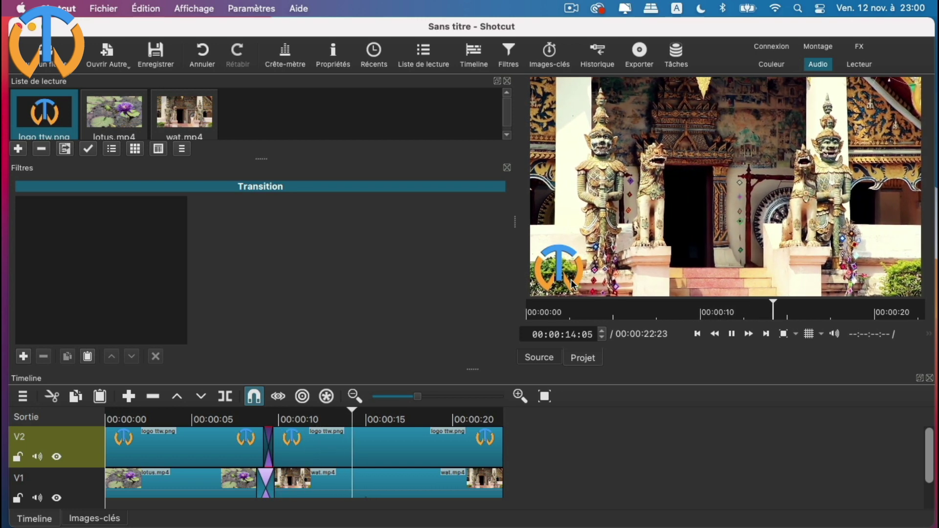
pyautogui.press('space')
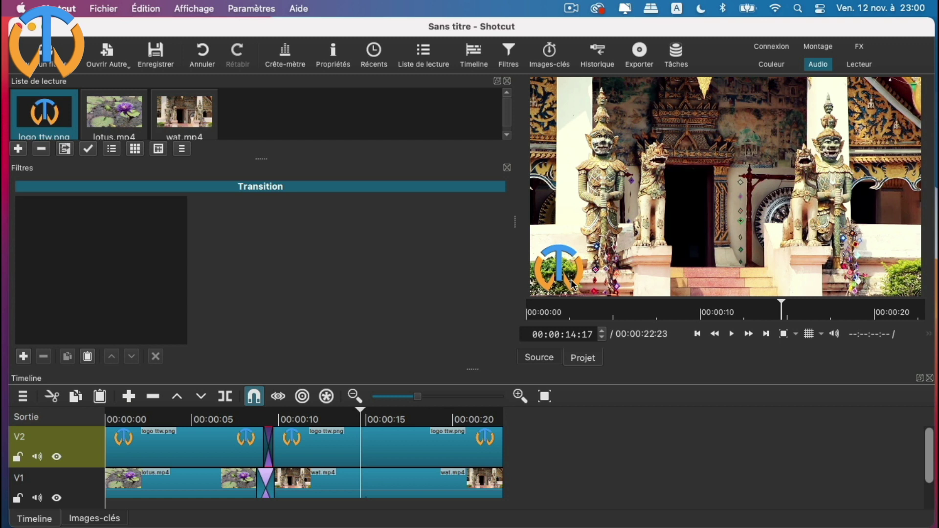
# Delete tracks V2 and V1 with all their clips to empty the timeline
pyautogui.click(421, 441)
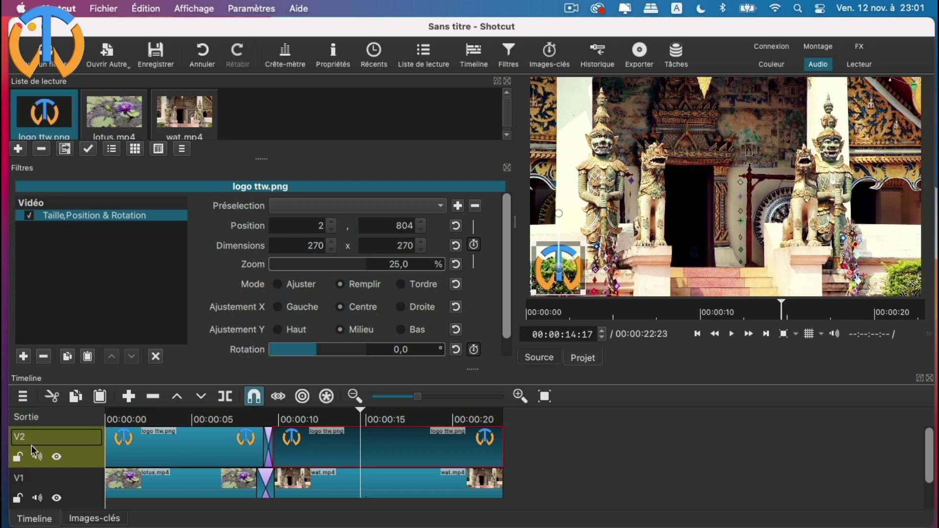
pyautogui.rightClick(76, 462)
pyautogui.moveTo(125, 464)
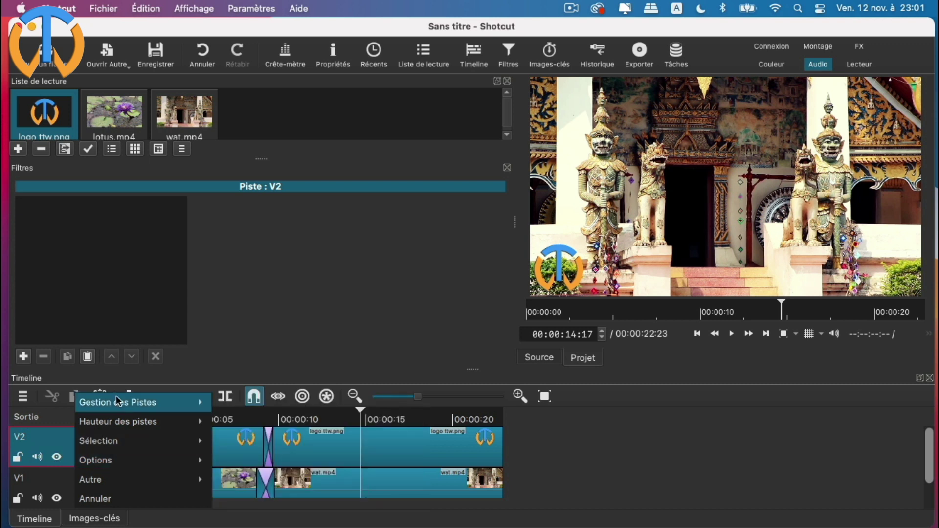
pyautogui.moveTo(125, 402)
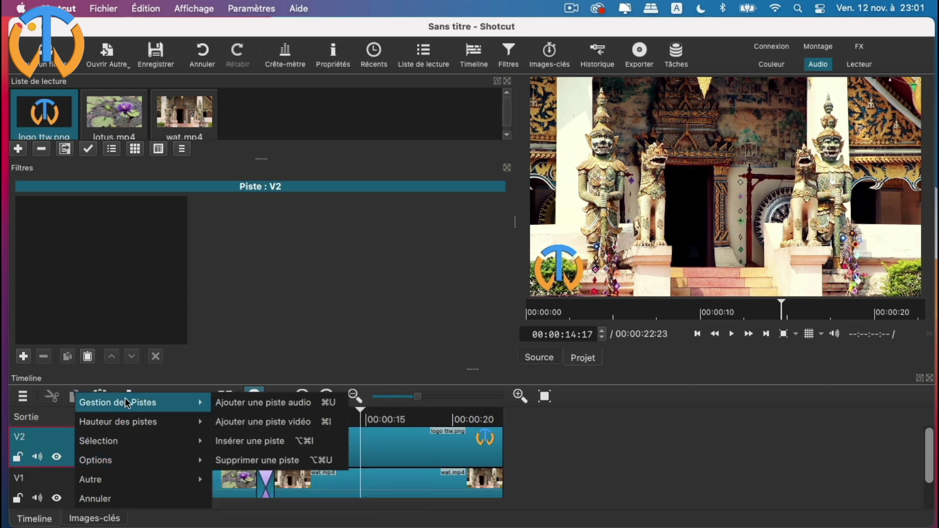
pyautogui.click(275, 460)
pyautogui.rightClick(87, 459)
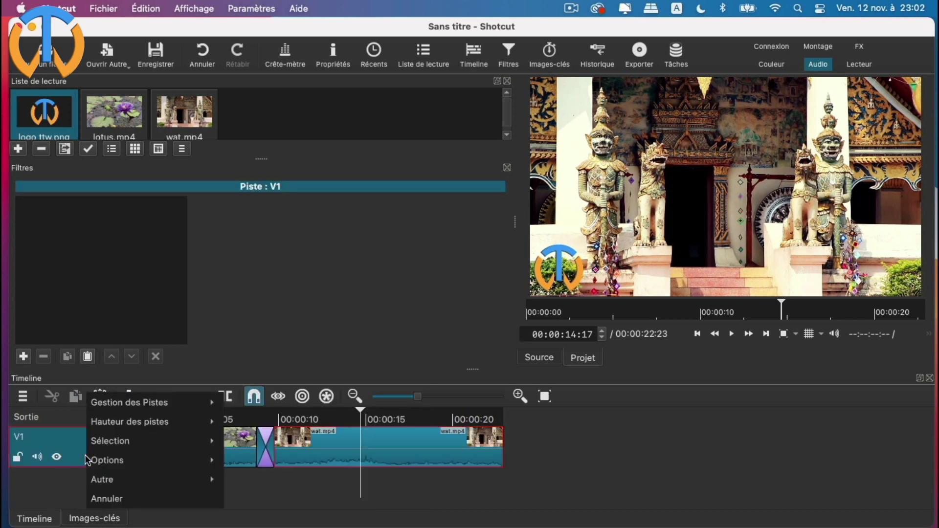
pyautogui.moveTo(122, 408)
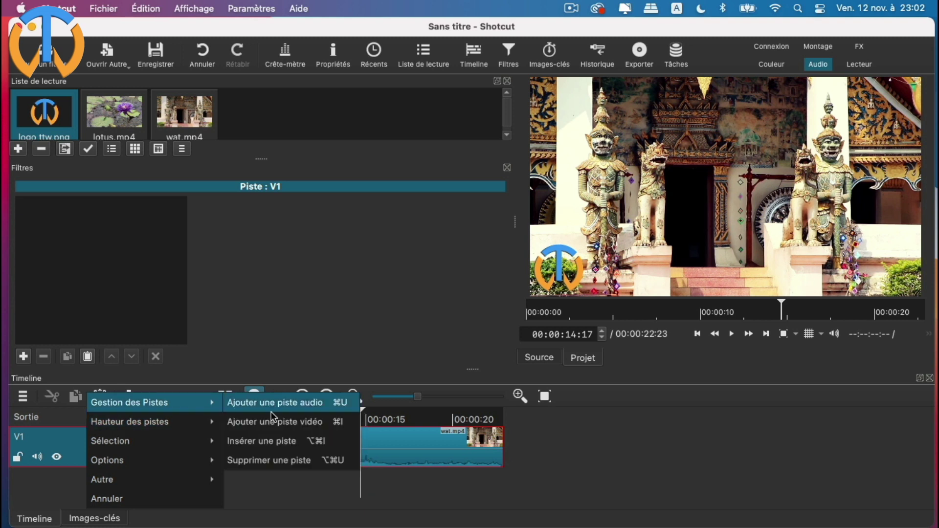
pyautogui.click(277, 460)
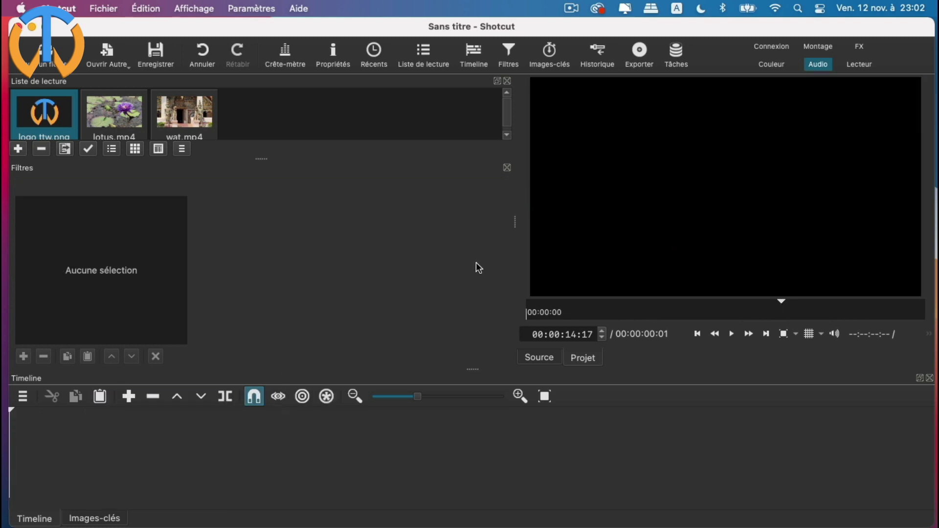
# Hide the filters and place lotus.mp4 and wat.mp4 from the playlist together on a new V1 track
pyautogui.click(508, 168)
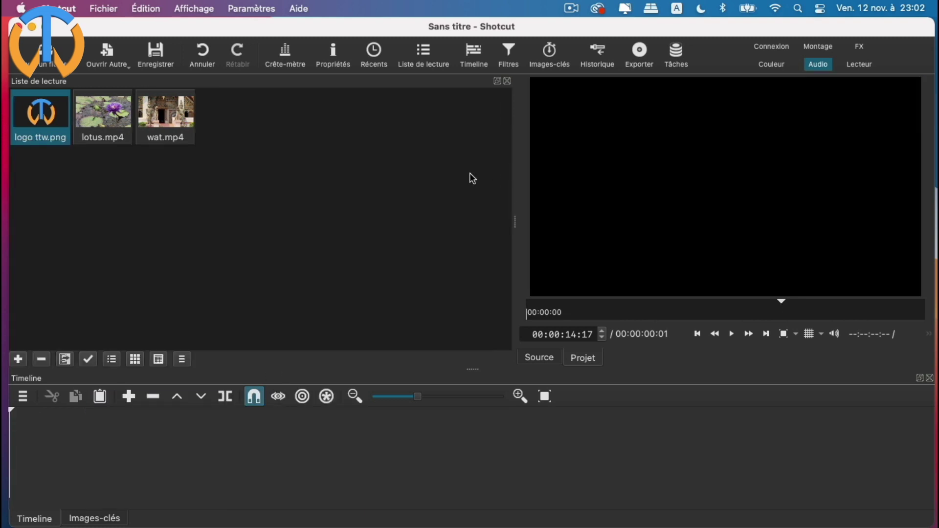
pyautogui.click(99, 110)
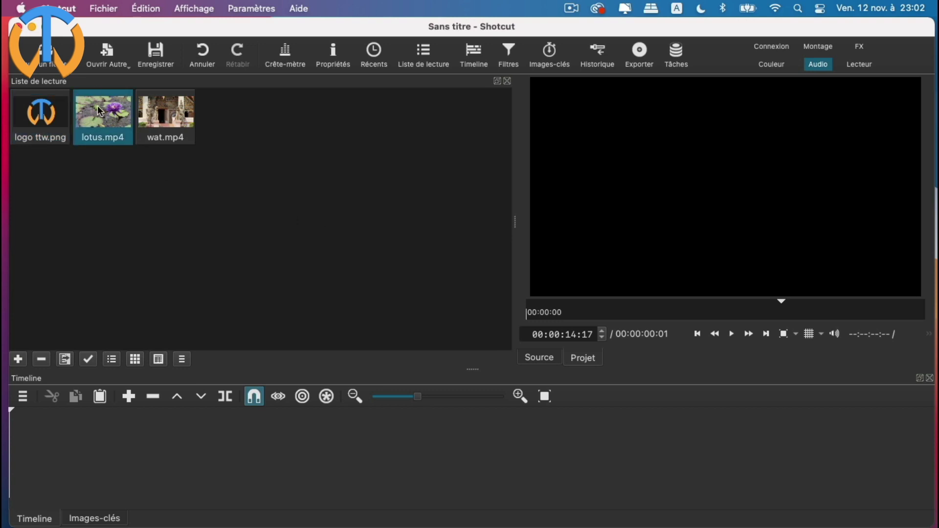
pyautogui.keyDown('shift'); pyautogui.click(163, 117); pyautogui.keyUp('shift')
pyautogui.moveTo(110, 128); pyautogui.dragTo(100, 445)
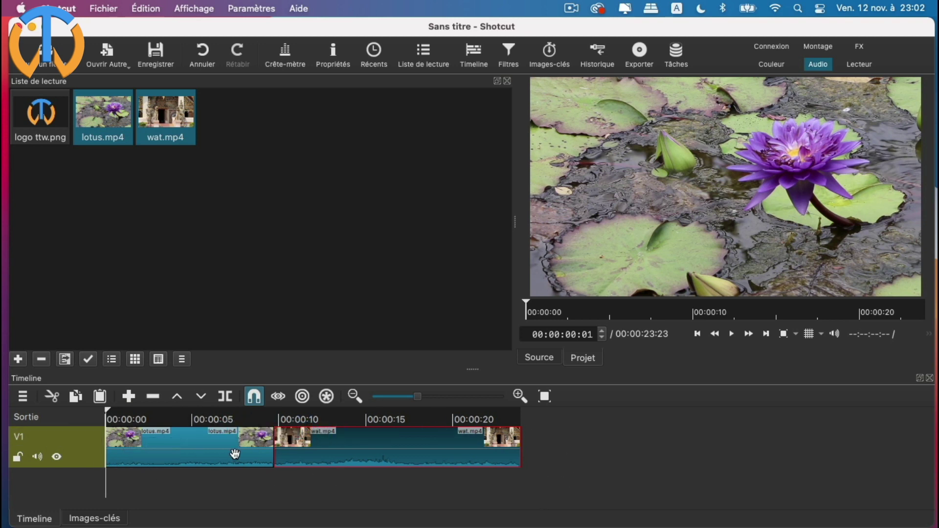
pyautogui.click(81, 465)
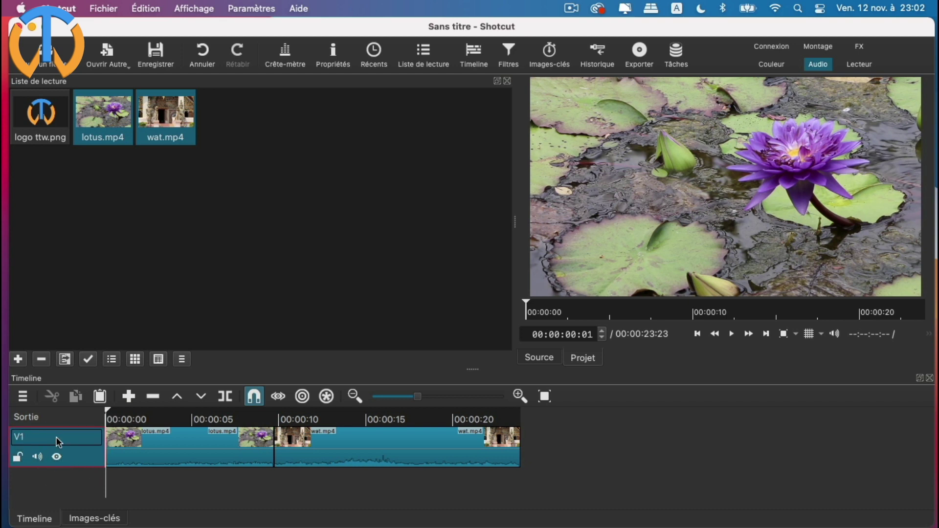
pyautogui.rightClick(71, 461)
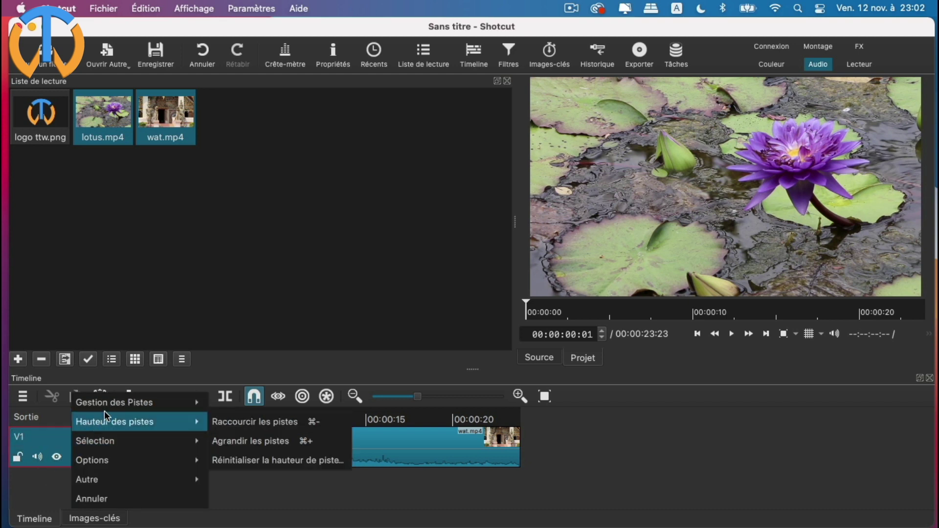
pyautogui.click(32, 492)
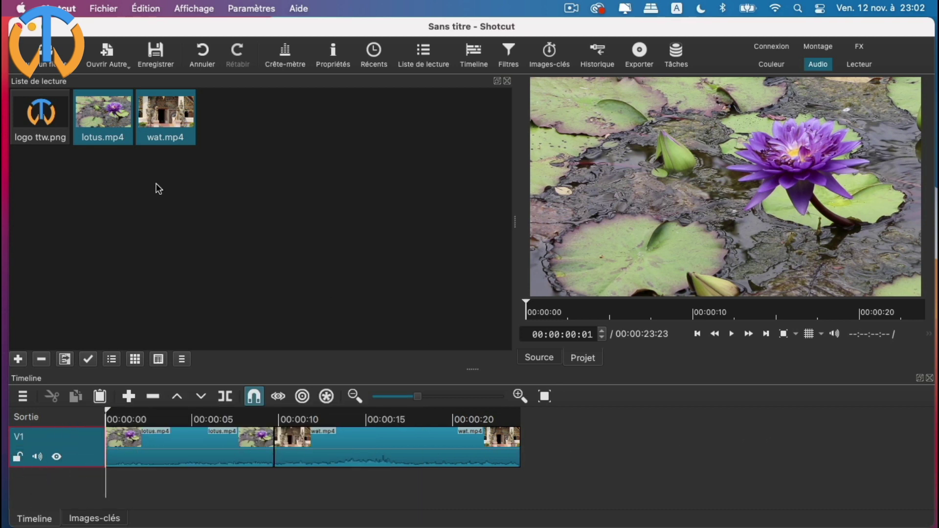
# Append lotus.mp4 and wat.mp4 once more to the end of track V1 without gaps, and set the playhead to 00:00:15:10
pyautogui.moveTo(107, 130); pyautogui.dragTo(558, 435)
pyautogui.moveTo(681, 449); pyautogui.dragTo(643, 451)
pyautogui.moveTo(768, 452); pyautogui.dragTo(750, 452)
pyautogui.click(371, 487)
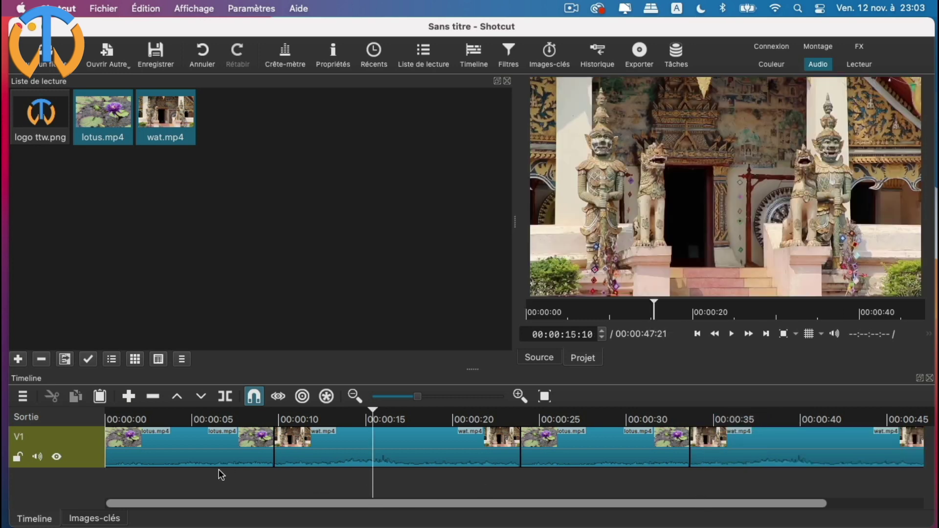
pyautogui.click(207, 450)
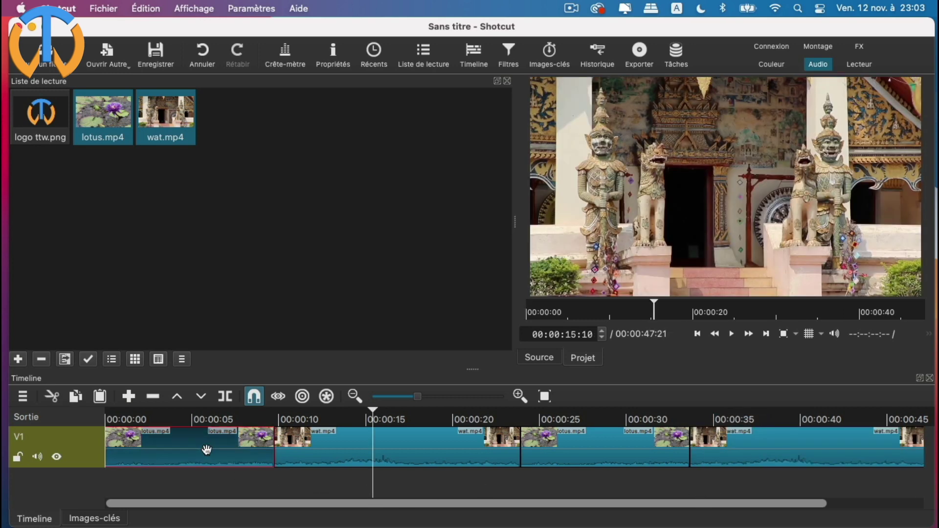
pyautogui.click(462, 461)
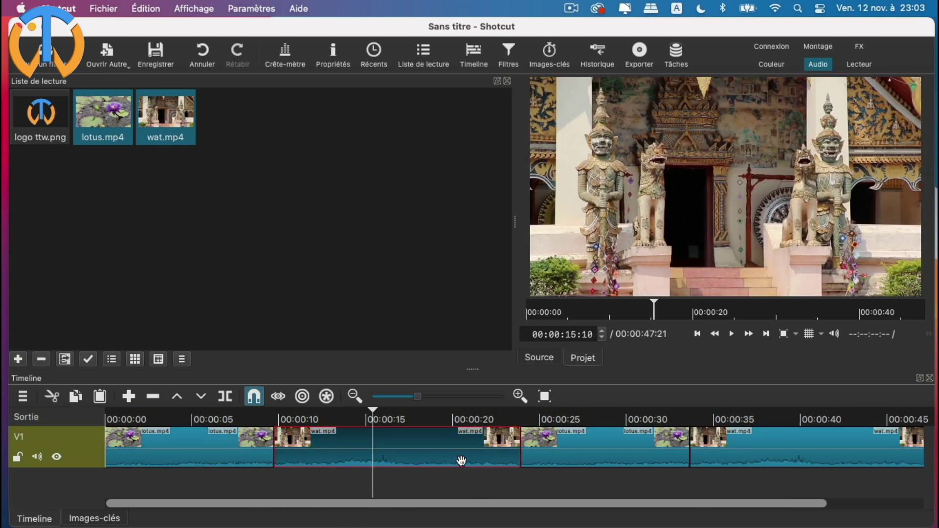
# Show the filters for the whole V1 track and add the LUT (3D) filter to it from the favourites
pyautogui.click(81, 460)
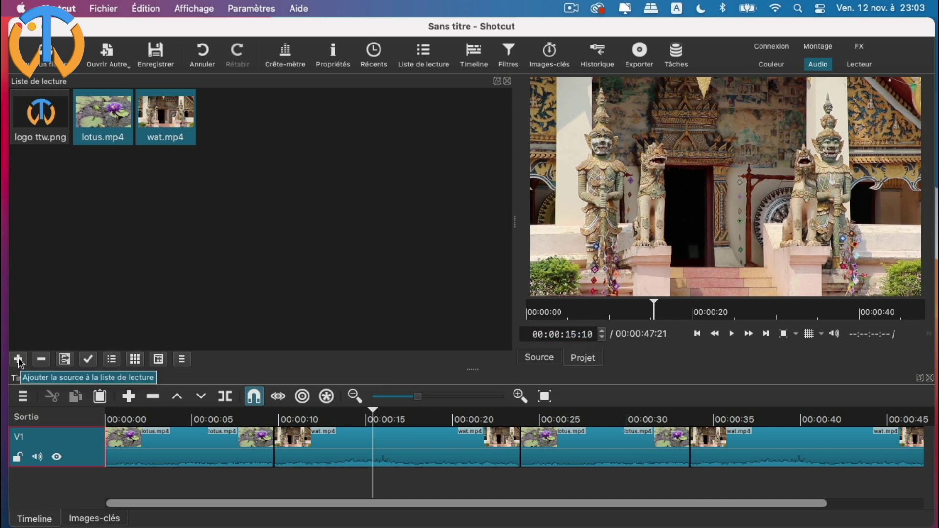
pyautogui.click(509, 51)
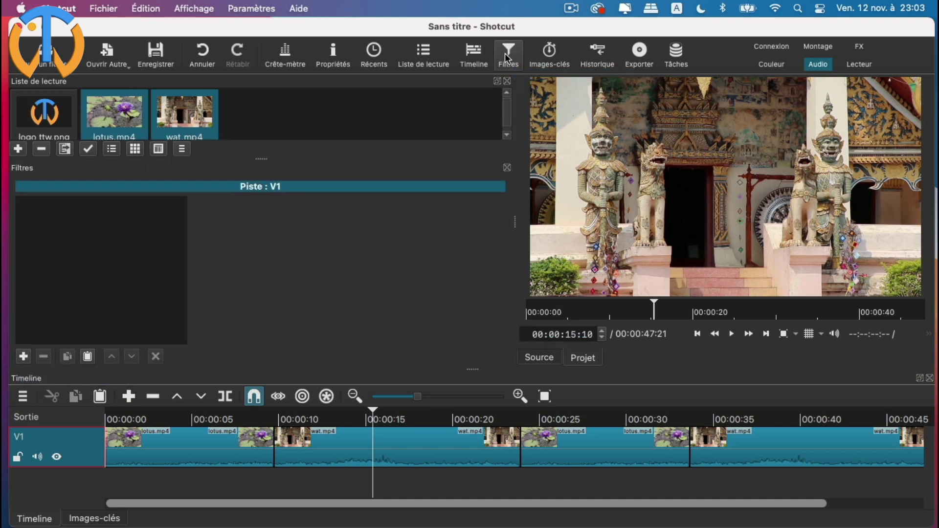
pyautogui.click(23, 358)
pyautogui.scroll(-1, 49, 318)
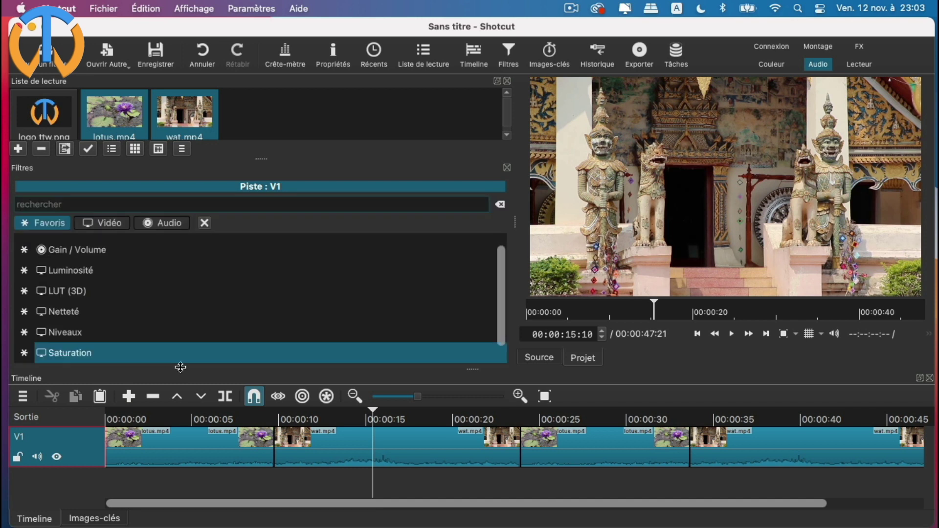
pyautogui.click(56, 293)
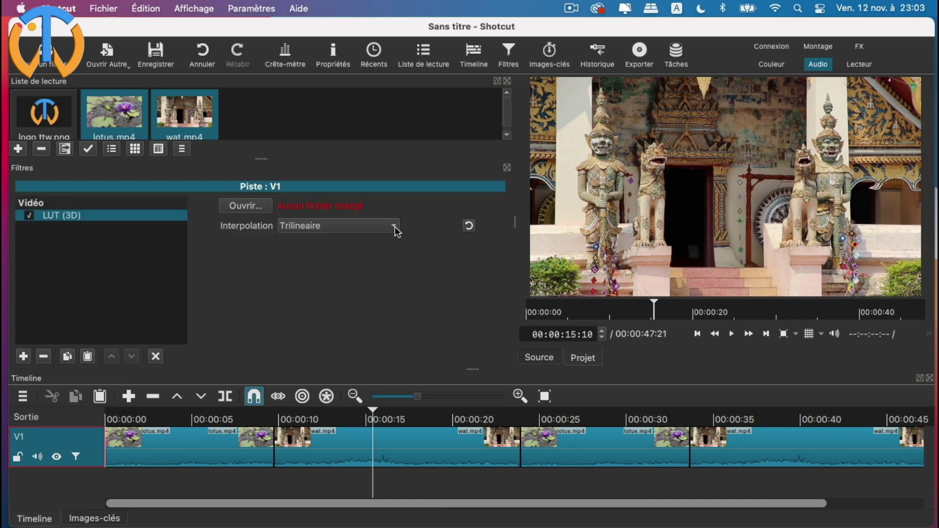
# Load Azrael 93.CUBE from the 35 Free LUTs folder into the V1 track's LUT (3D) filter
pyautogui.click(245, 209)
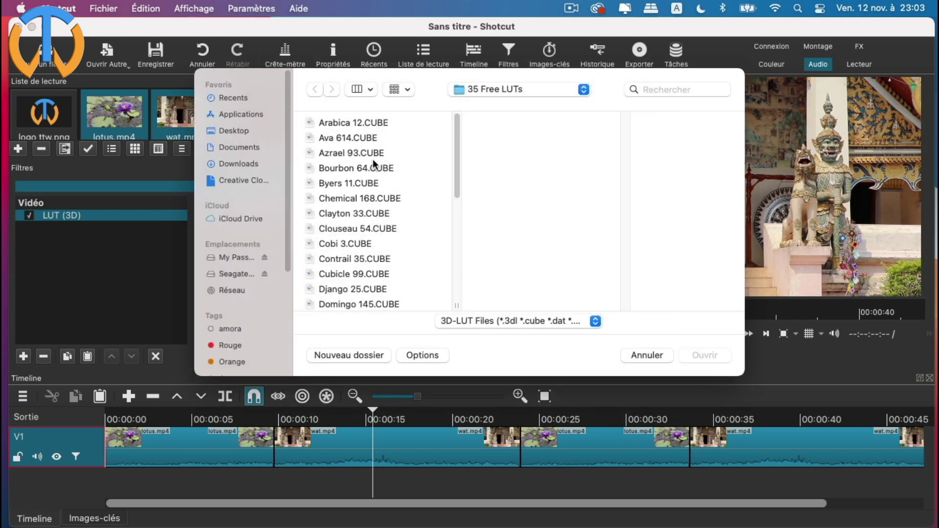
pyautogui.click(340, 154)
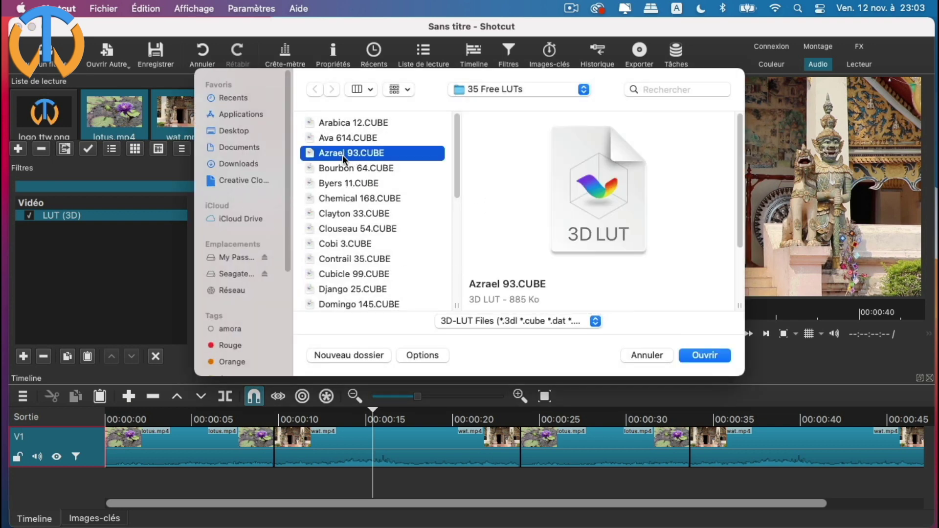
pyautogui.click(704, 355)
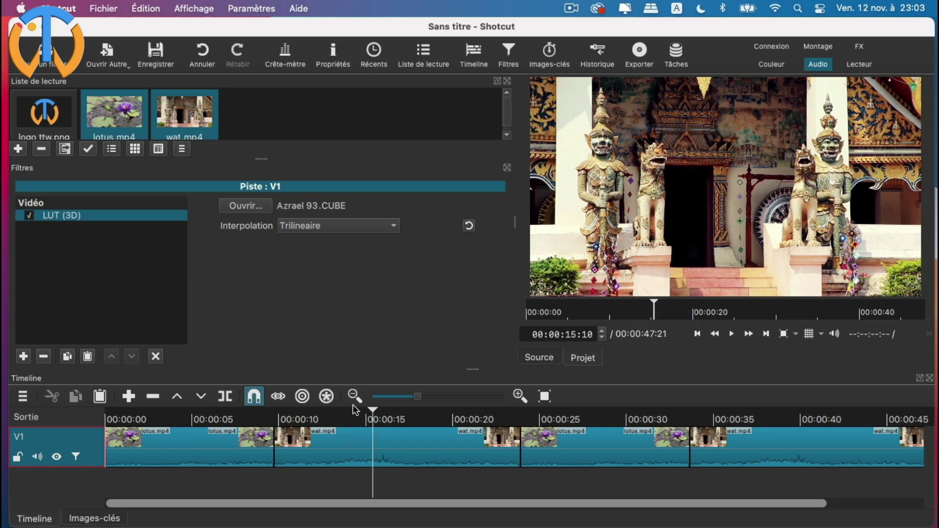
# Compare the picture with the V1 track's LUT (3D) filter off and on, over wat.mp4 and over lotus.mp4 at 00:00:30:09
pyautogui.click(30, 216)
pyautogui.click(30, 216)
pyautogui.moveTo(374, 414); pyautogui.dragTo(633, 414)
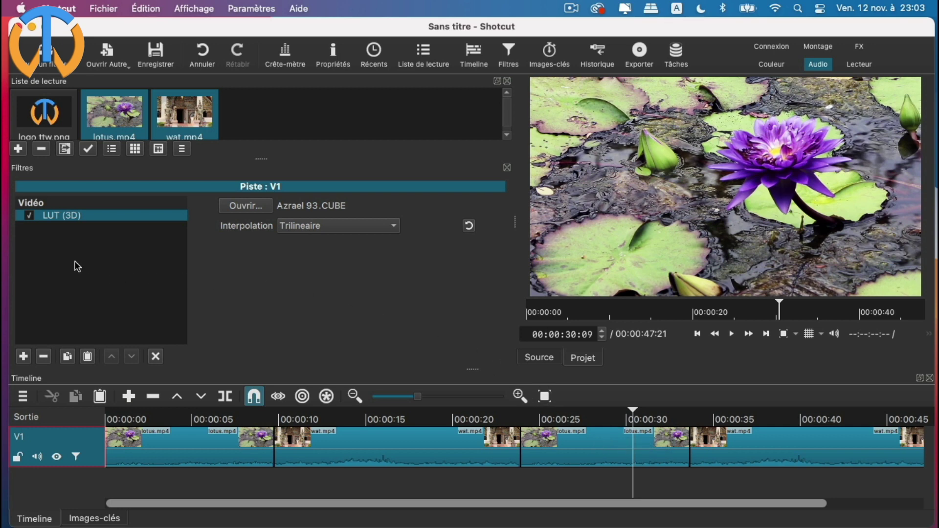
pyautogui.click(29, 215)
pyautogui.click(29, 215)
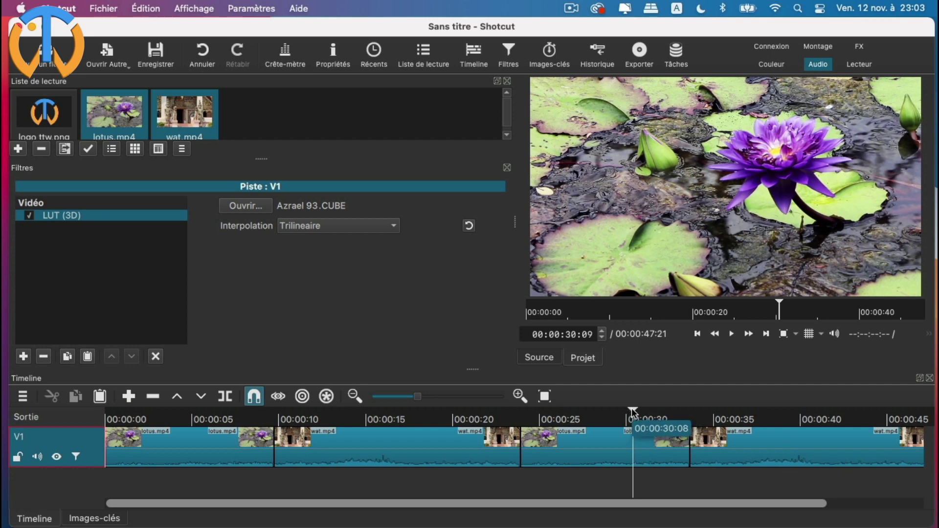
# Play the timeline from its beginning and compare the footage with the track's LUT (3D) filter disabled and re-enabled
pyautogui.moveTo(632, 415); pyautogui.dragTo(264, 415)
pyautogui.moveTo(129, 402); pyautogui.dragTo(100, 398)
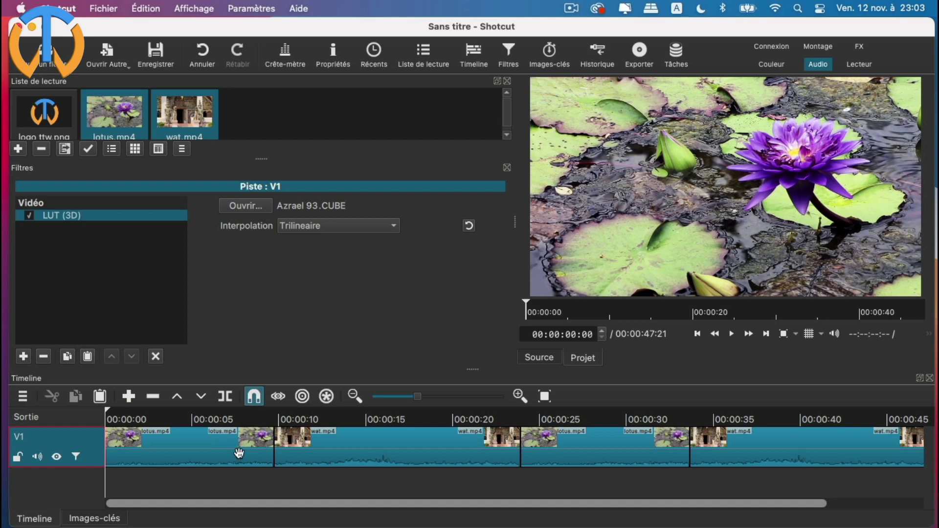
pyautogui.press('space')
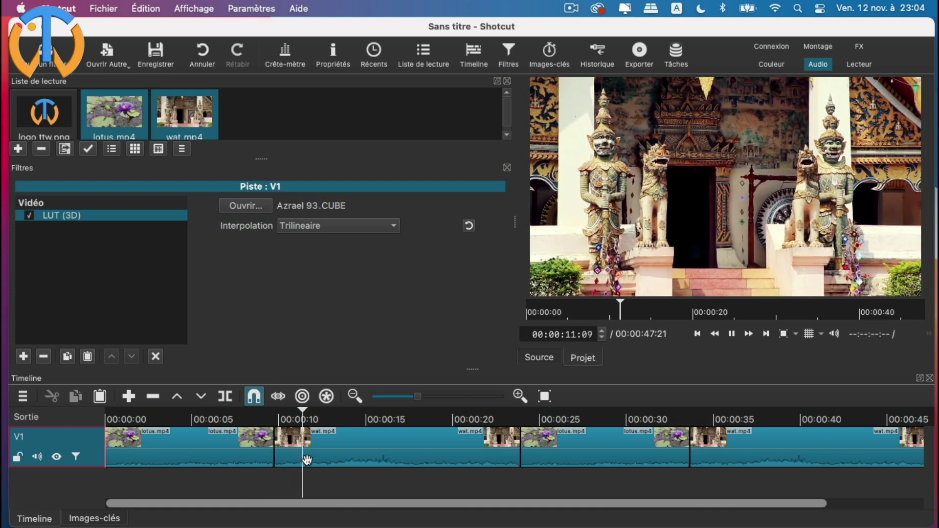
pyautogui.click(30, 217)
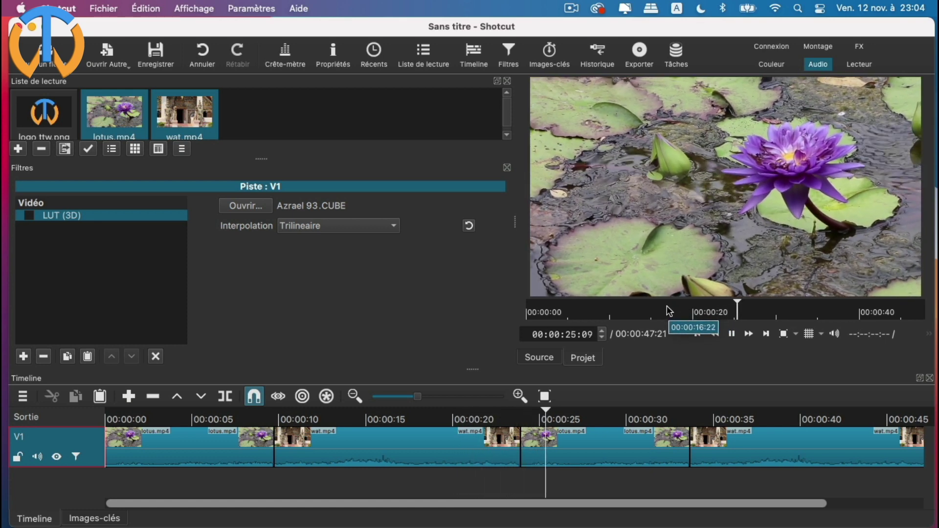
pyautogui.click(29, 215)
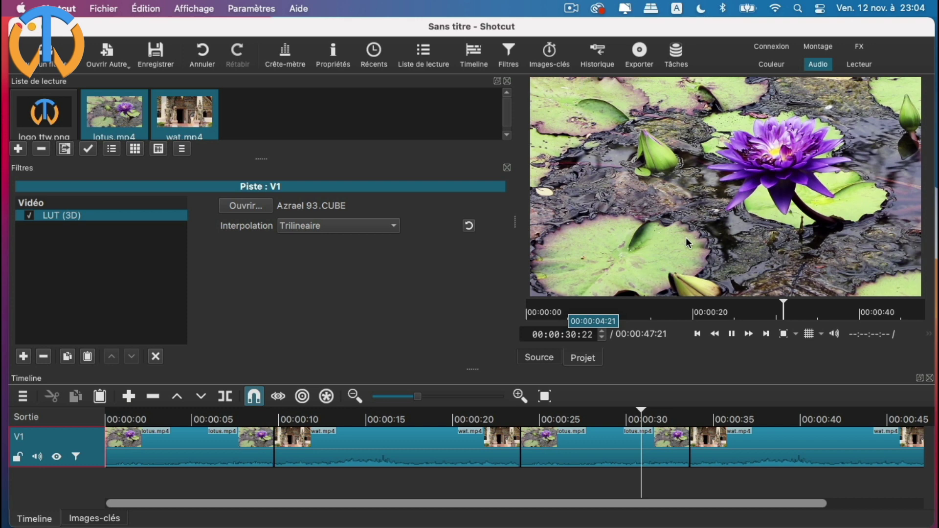
# Replace the V1 track's LUT (3D) filter with the Étalonnage des Couleurs video filter
pyautogui.click(666, 283)
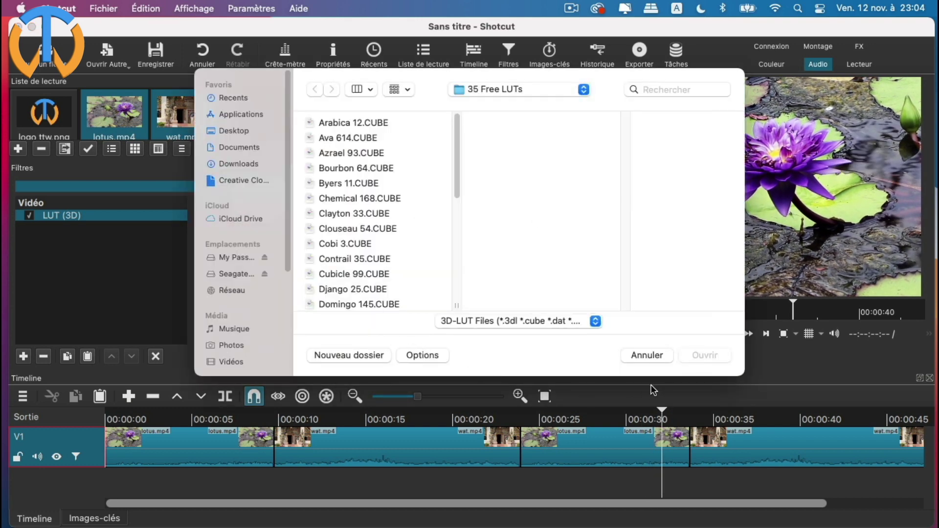
pyautogui.click(653, 358)
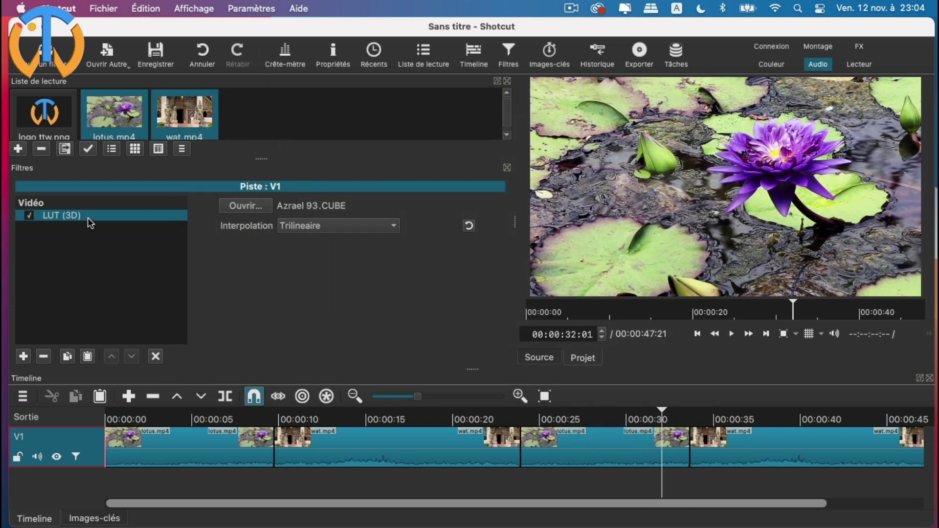
pyautogui.click(43, 356)
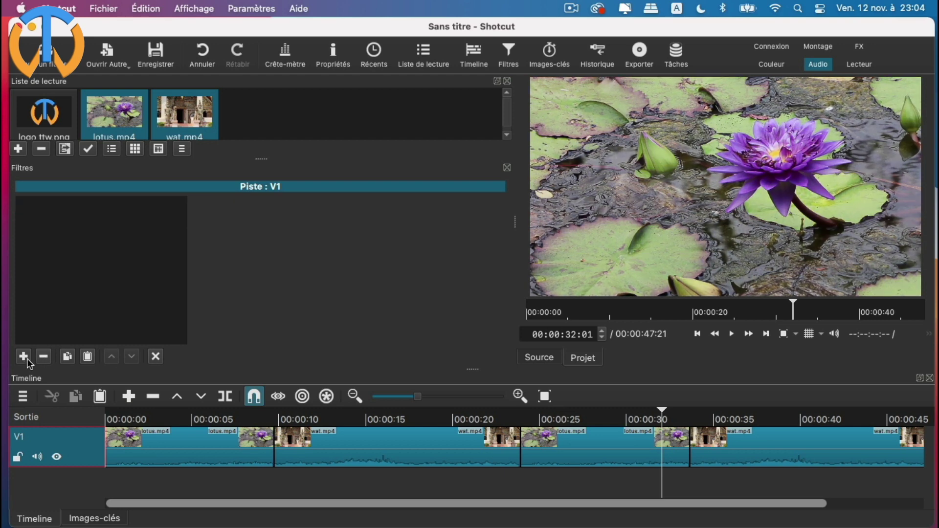
pyautogui.click(23, 356)
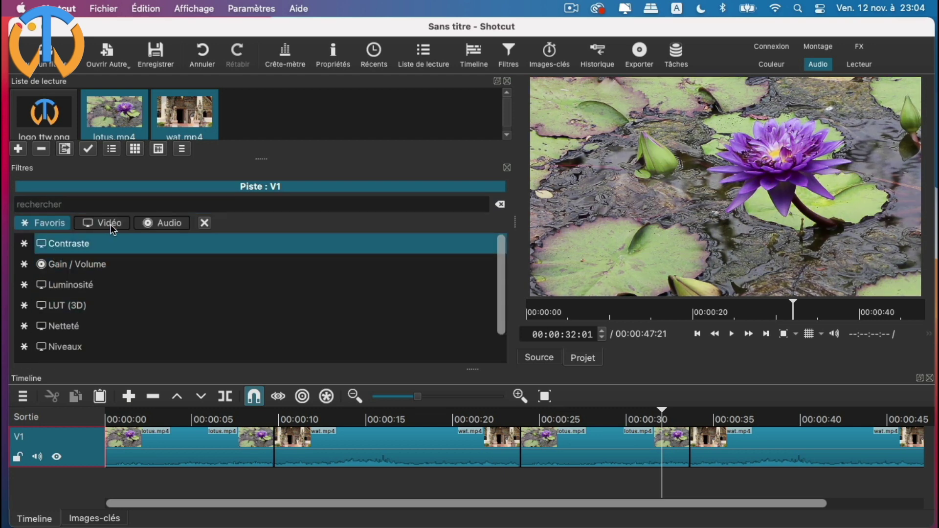
pyautogui.click(111, 224)
pyautogui.scroll(-20, 140, 280)
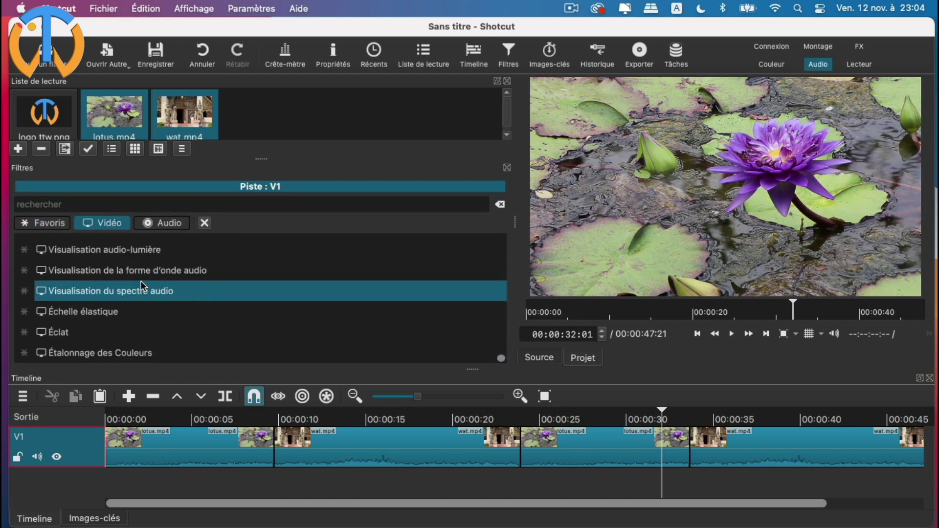
pyautogui.click(111, 351)
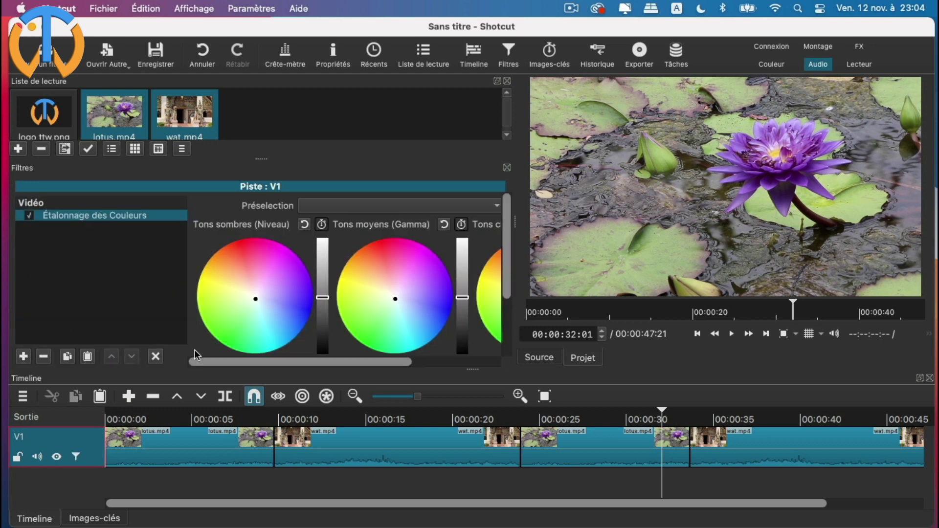
# Widen the filter settings area, darken the shadows clearly and the midtones slightly, and brighten the highlights a little in Étalonnage des Couleurs
pyautogui.click(524, 336)
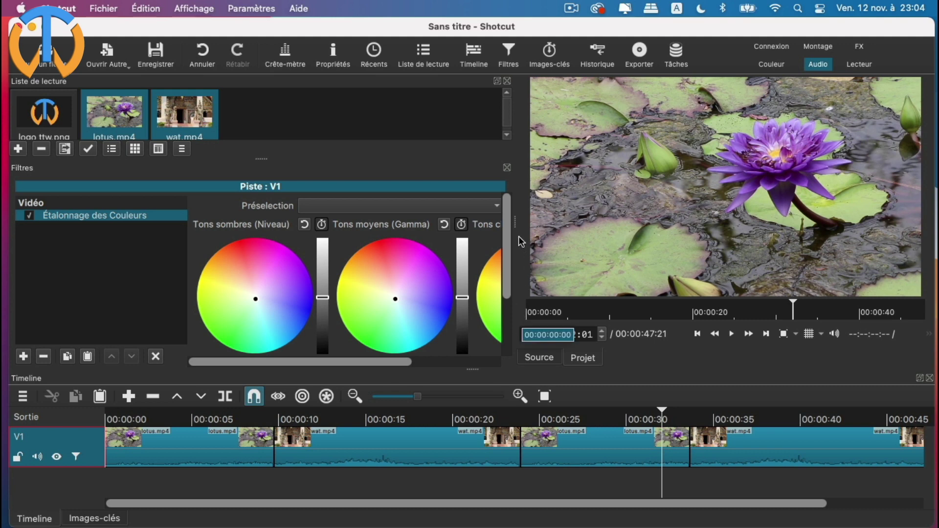
pyautogui.moveTo(516, 223); pyautogui.dragTo(568, 229)
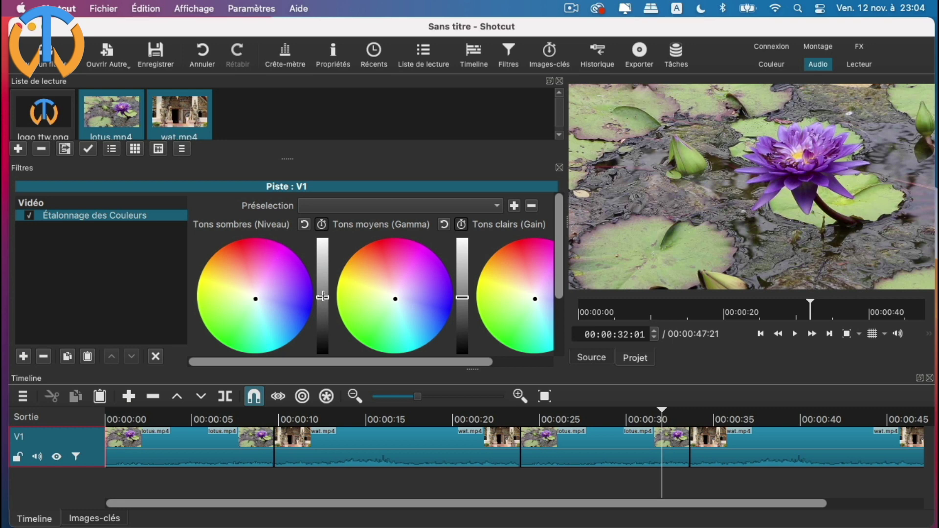
pyautogui.moveTo(323, 296)
pyautogui.mouseDown()
pyautogui.moveTo(322, 274)
pyautogui.moveTo(322, 314)
pyautogui.mouseUp()
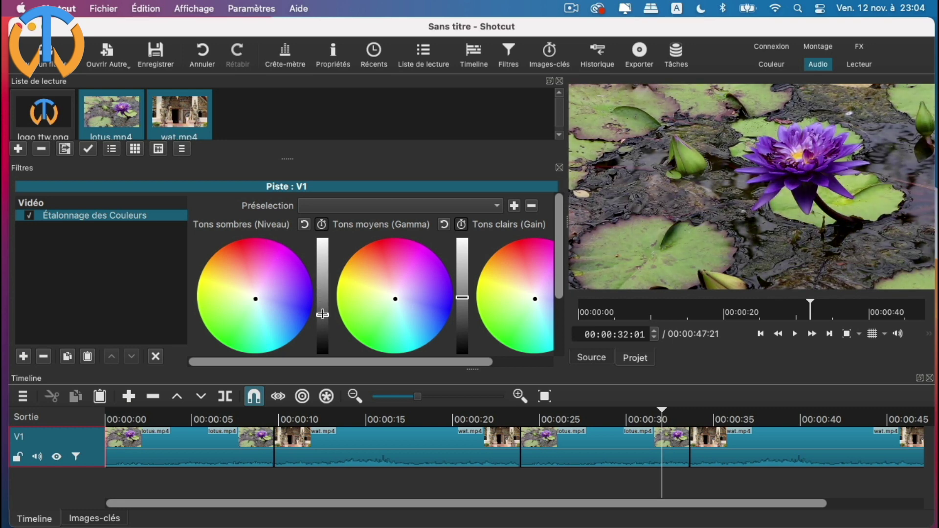
pyautogui.moveTo(460, 295)
pyautogui.mouseDown()
pyautogui.moveTo(462, 279)
pyautogui.moveTo(462, 299)
pyautogui.mouseUp()
pyautogui.moveTo(483, 359); pyautogui.dragTo(543, 360)
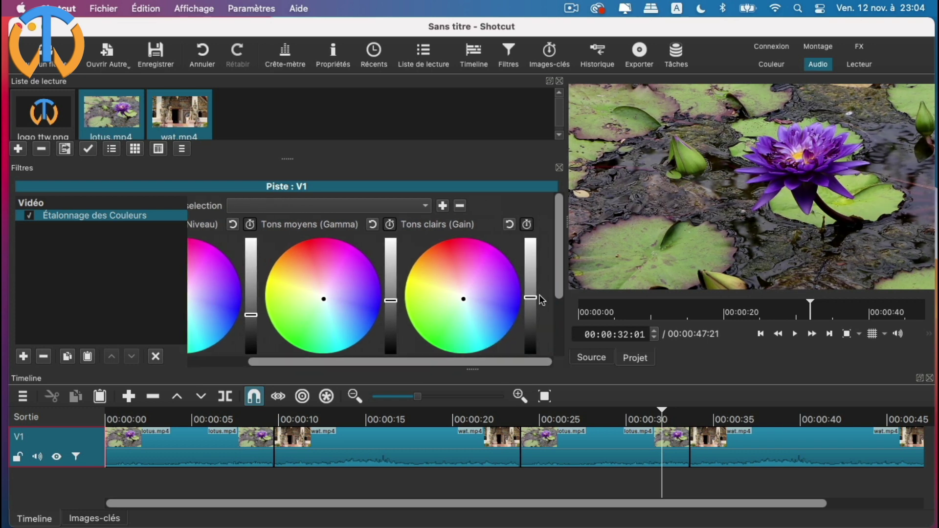
pyautogui.moveTo(529, 297)
pyautogui.mouseDown()
pyautogui.moveTo(530, 274)
pyautogui.moveTo(529, 291)
pyautogui.mouseUp()
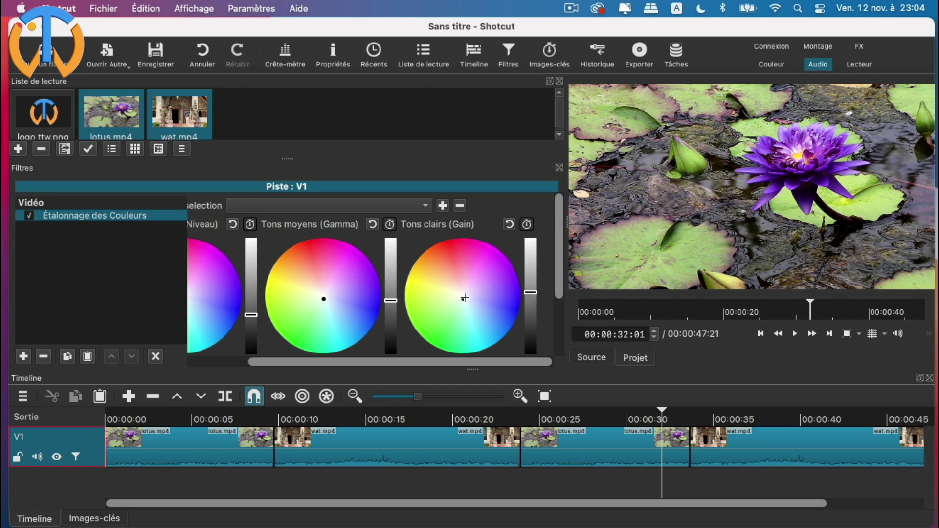
# Tint the highlights slightly towards yellow-green, the midtones towards orange and the shadows towards blue-violet on the colour wheels
pyautogui.moveTo(464, 299)
pyautogui.mouseDown()
pyautogui.moveTo(482, 297)
pyautogui.moveTo(457, 278)
pyautogui.moveTo(449, 289)
pyautogui.moveTo(459, 298)
pyautogui.mouseUp()
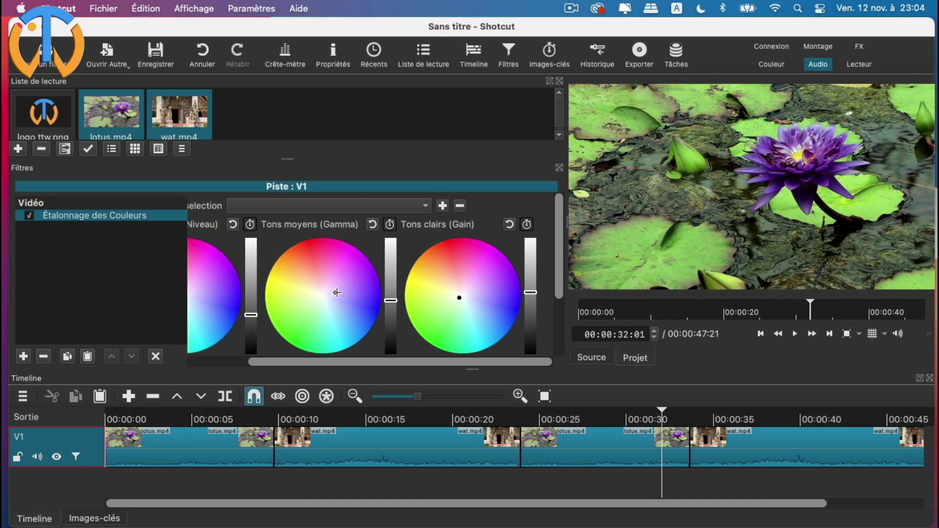
pyautogui.moveTo(336, 292); pyautogui.dragTo(308, 278)
pyautogui.moveTo(197, 290); pyautogui.dragTo(218, 297)
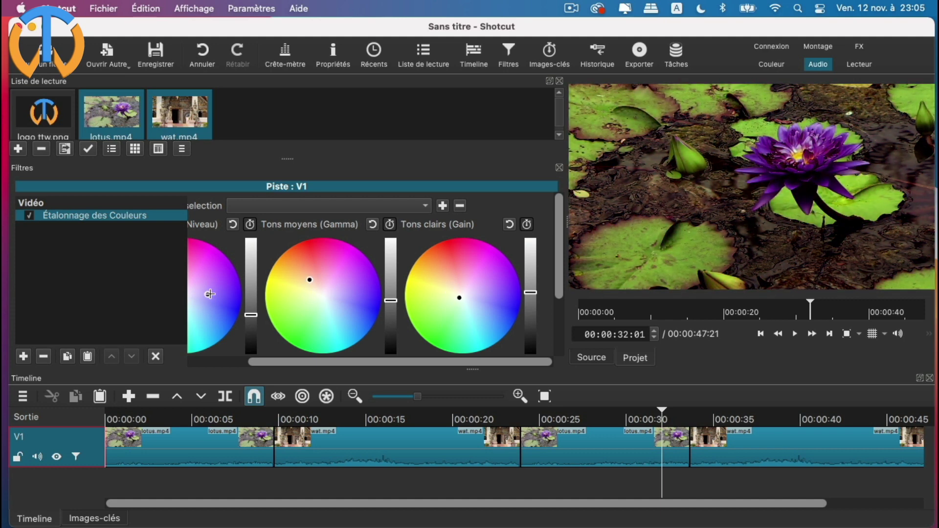
# Disable the Étalonnage des Couleurs filter and remove it from the V1 track
pyautogui.click(28, 215)
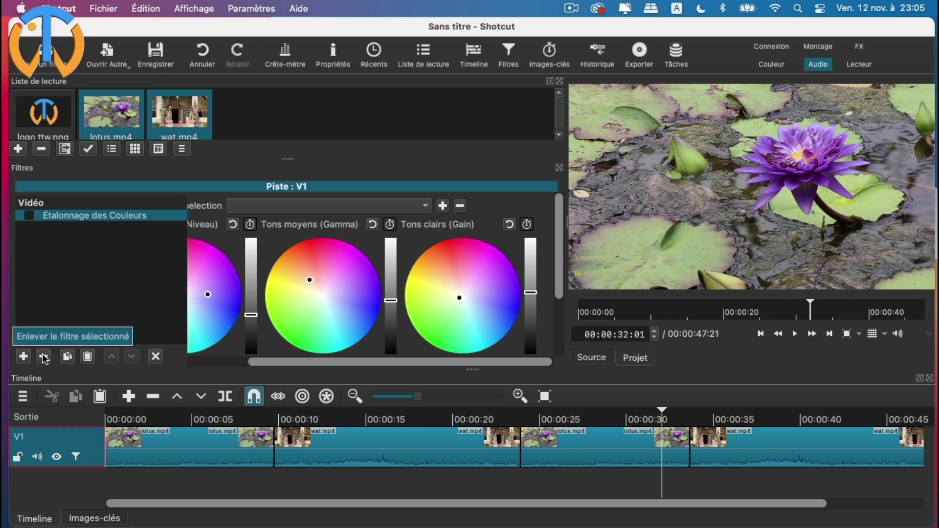
pyautogui.click(43, 357)
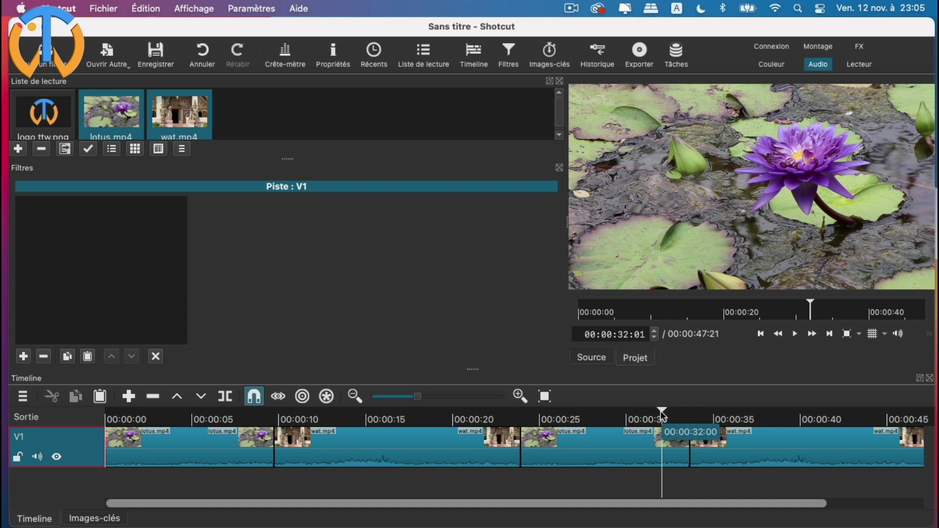
# Set the playhead to 00:00:00:08 and add the LUT (3D) filter from the favourites to the whole V1 track
pyautogui.click(502, 418)
pyautogui.moveTo(369, 413); pyautogui.dragTo(110, 418)
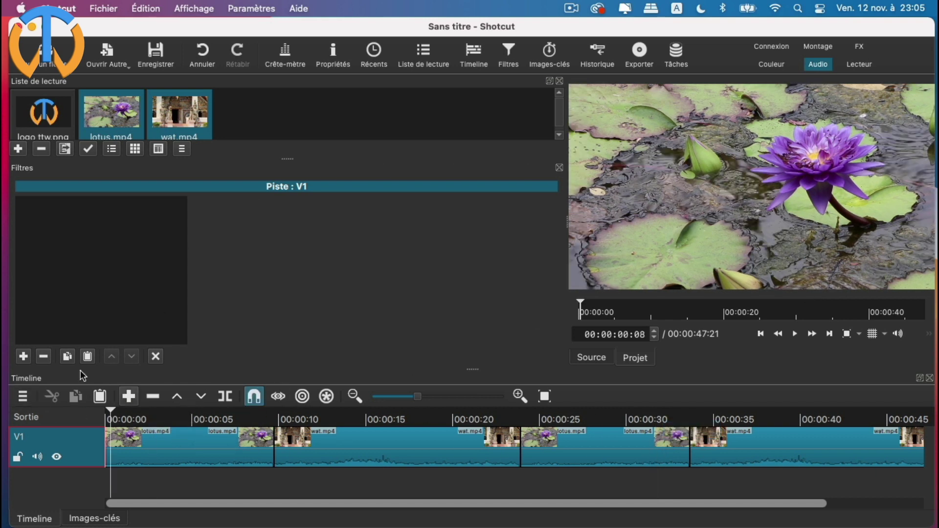
pyautogui.click(169, 442)
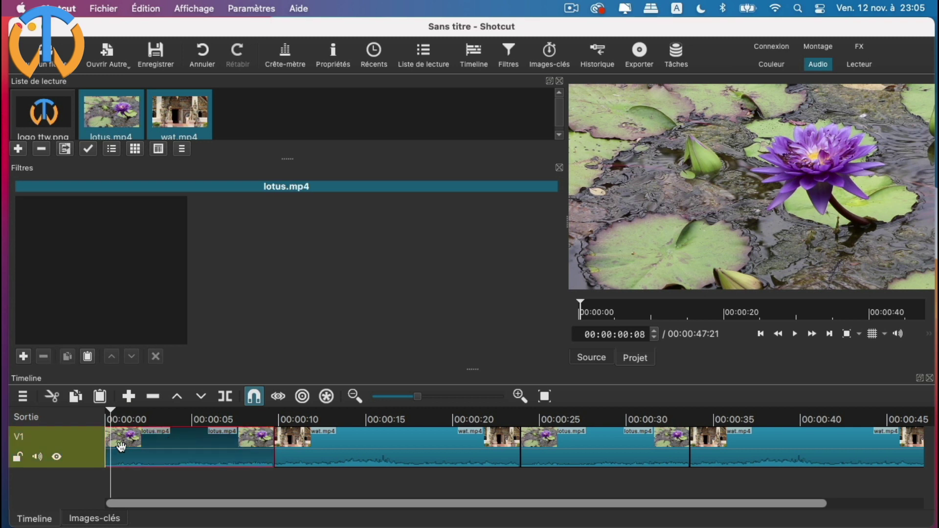
pyautogui.click(91, 459)
pyautogui.click(23, 357)
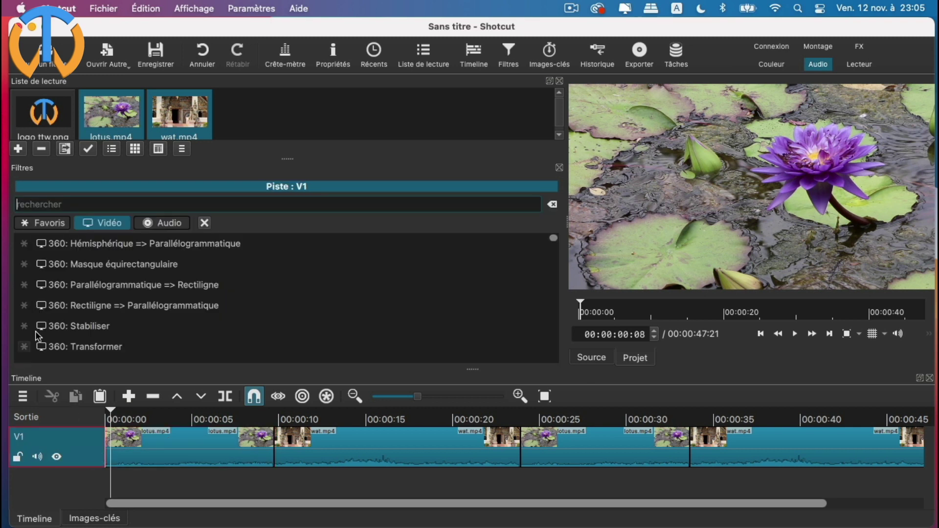
pyautogui.click(48, 224)
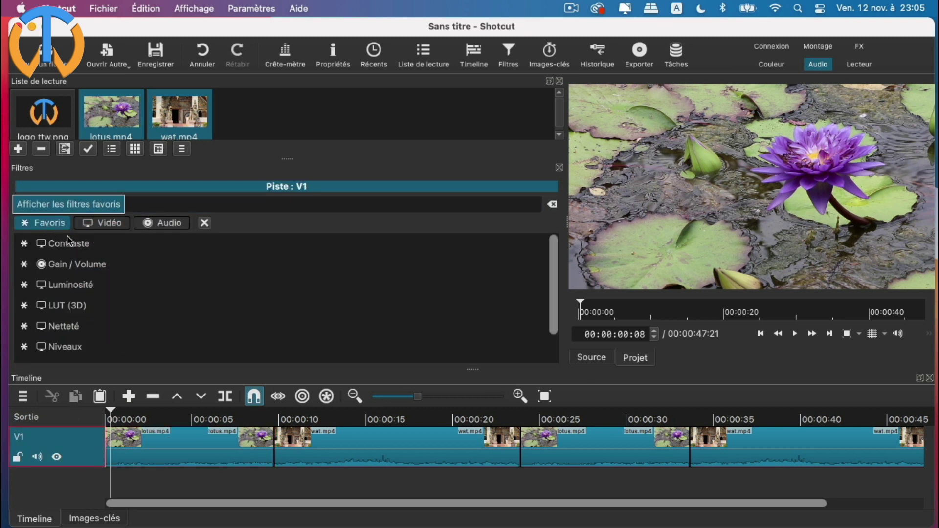
pyautogui.click(55, 306)
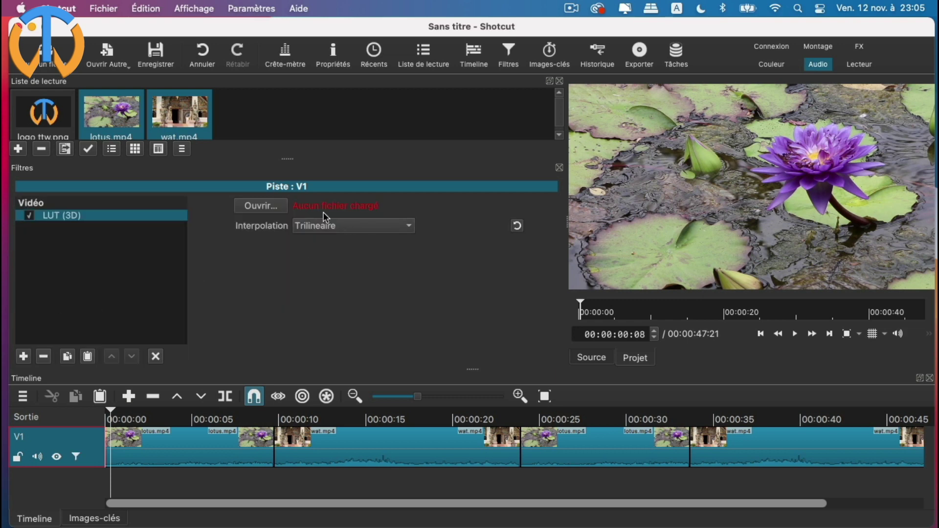
# Load the Azrael 93.CUBE file from the 35 Free LUTs folder into the newly added LUT (3D) filter
pyautogui.click(271, 209)
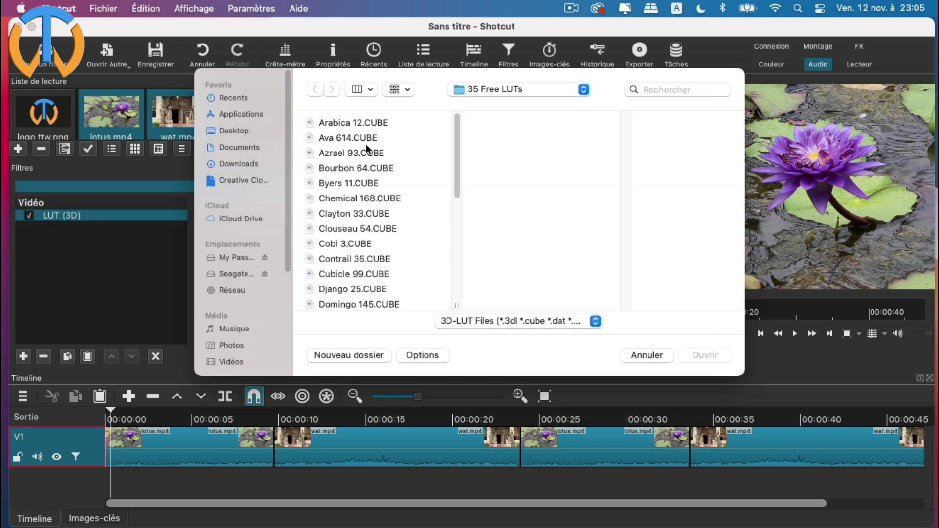
pyautogui.click(366, 138)
pyautogui.click(364, 153)
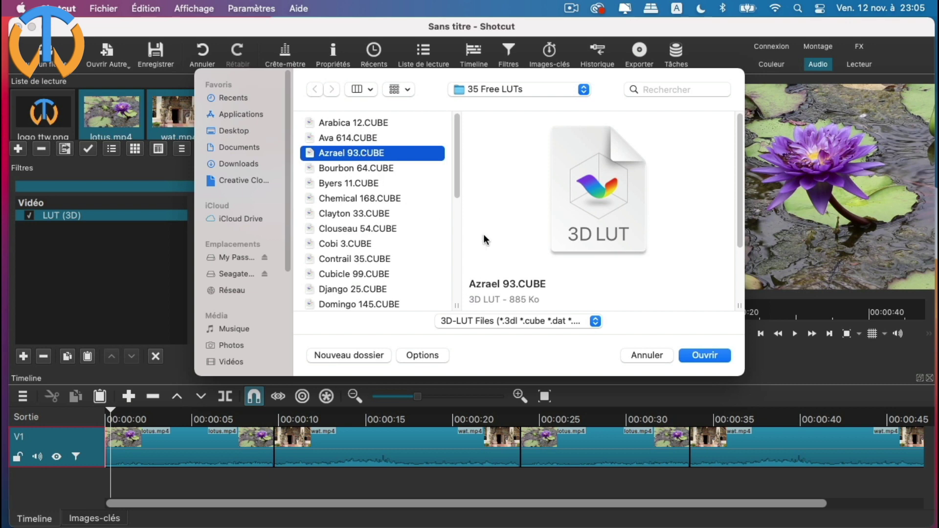
pyautogui.click(699, 354)
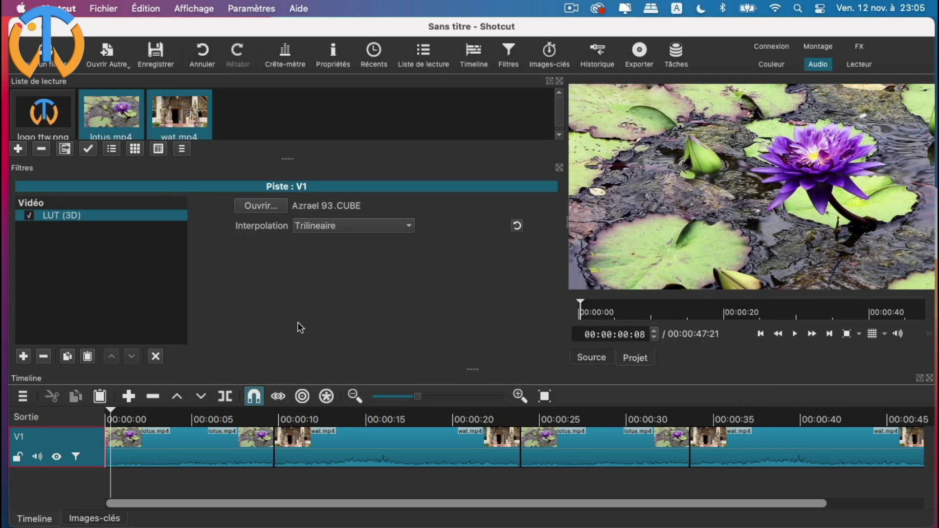